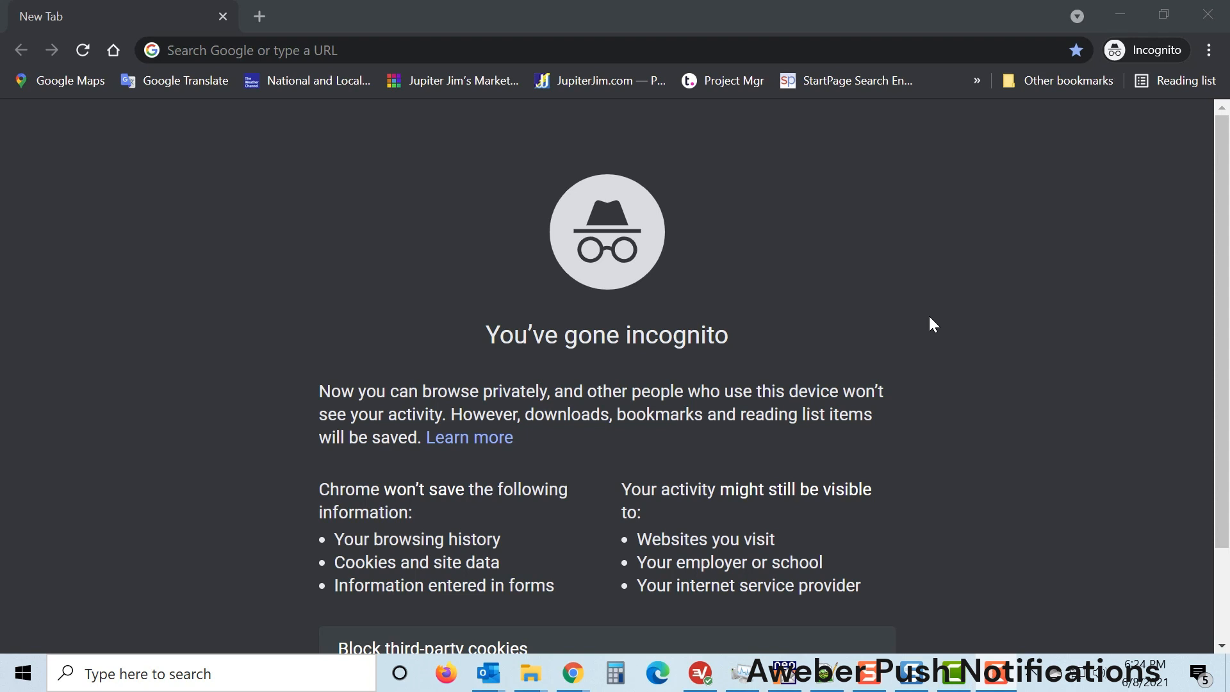
Open jupiterjim.courses in the incognito window, read the AWeber opt-in prompt and allow its push notifications
{"action": "left_click", "coordinate": [246, 50]}
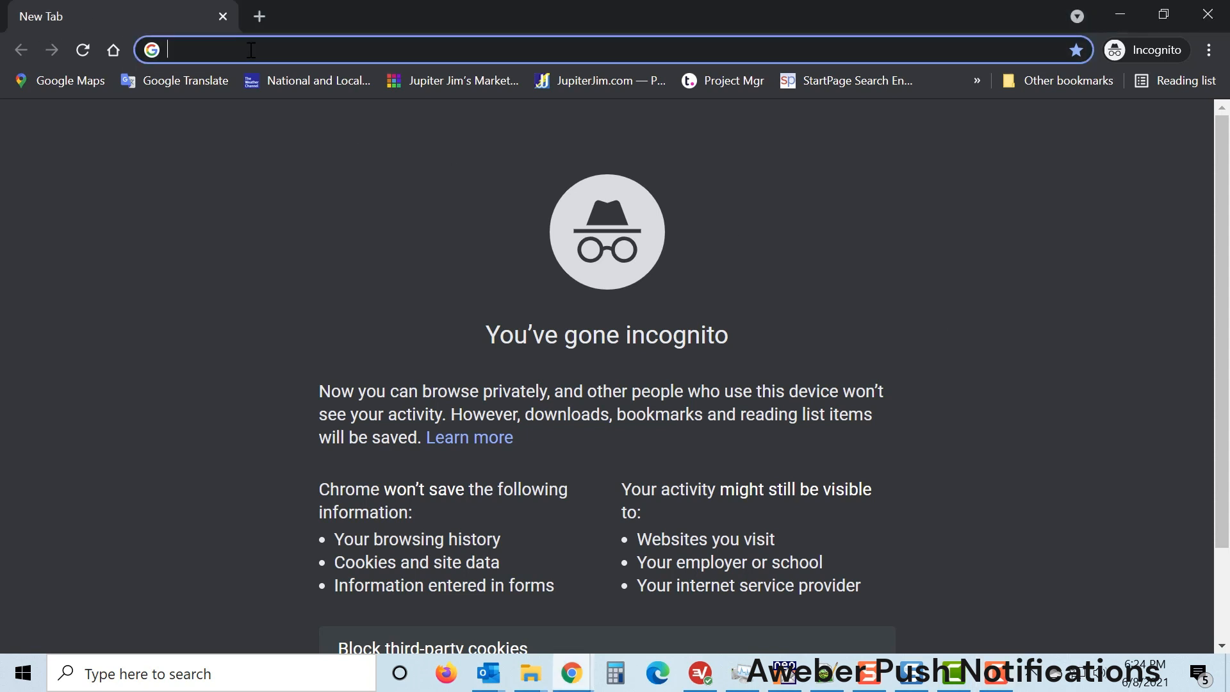
{"action": "type", "text": "ju"}
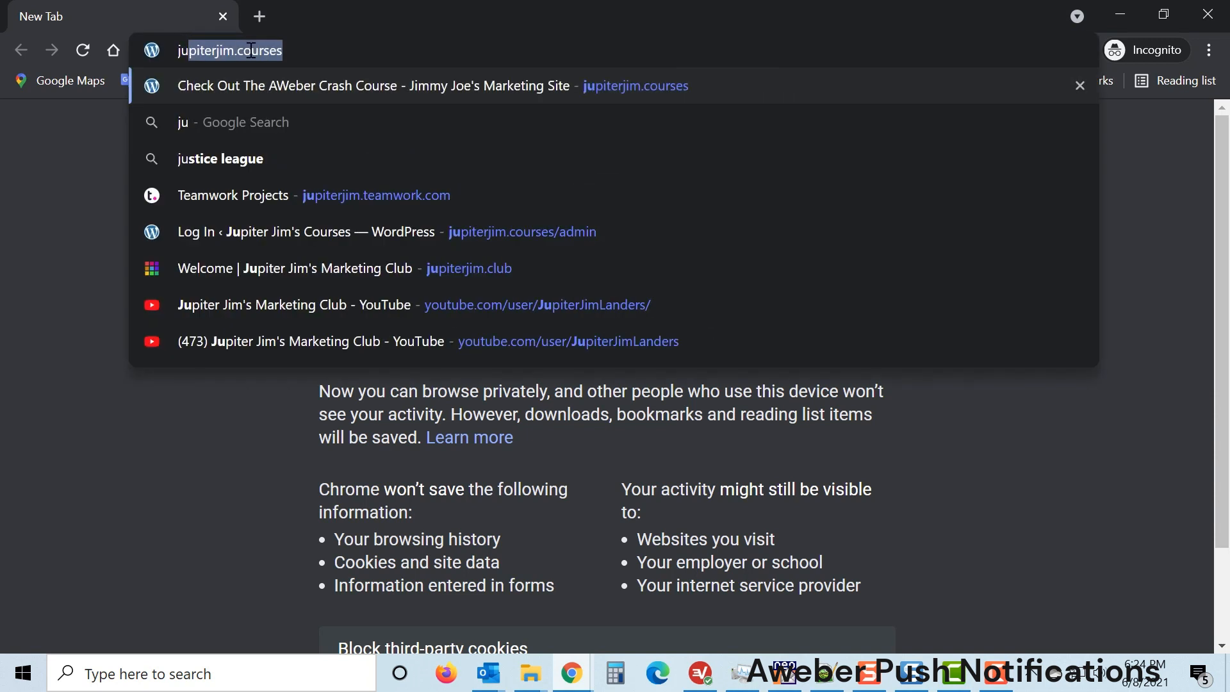
{"action": "key", "text": "Return"}
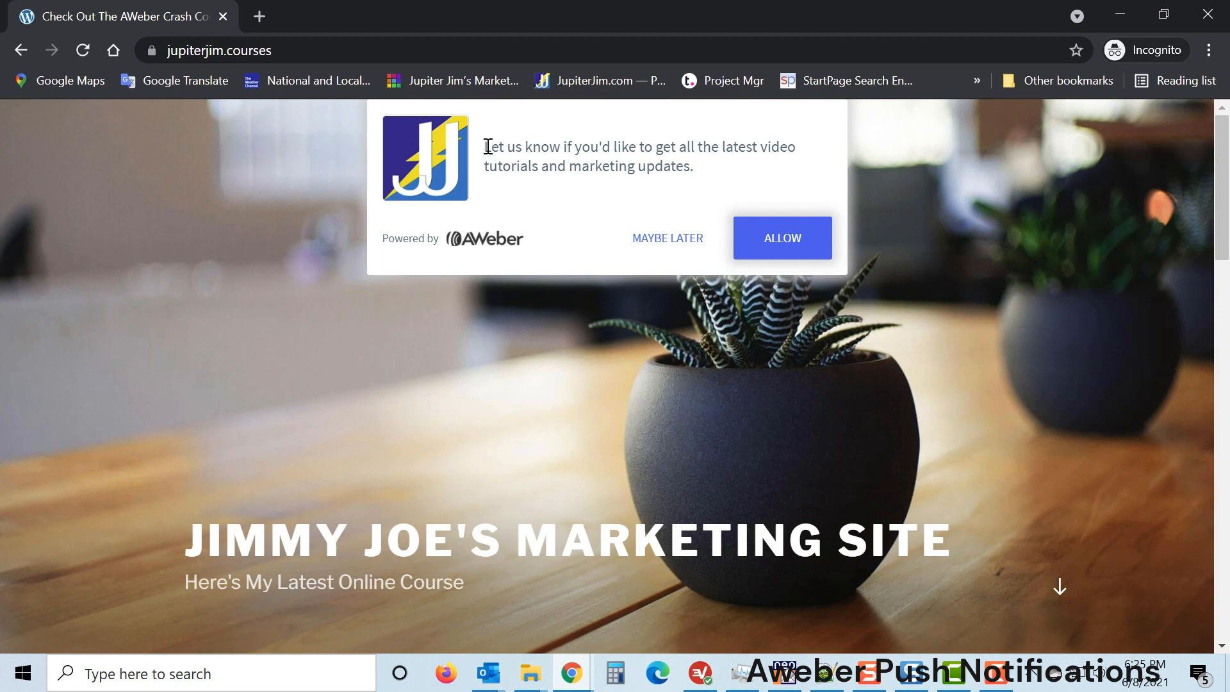
{"action": "left_click_drag", "start_coordinate": [481, 147], "coordinate": [701, 171]}
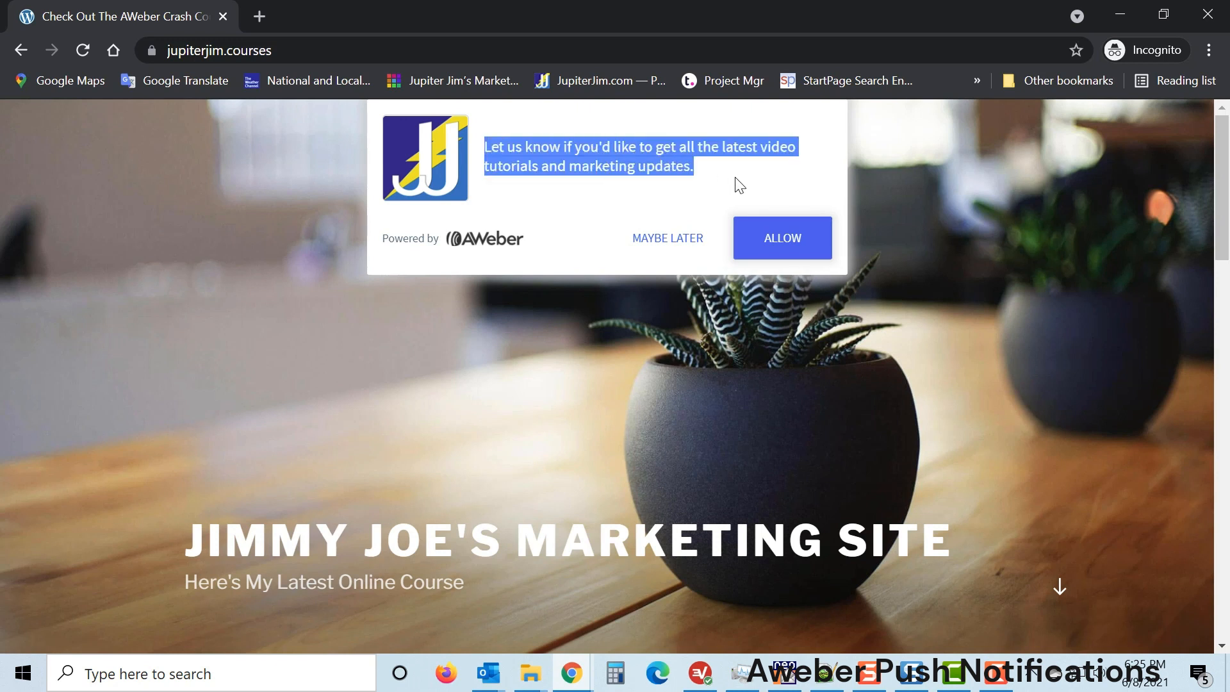
{"action": "left_click", "coordinate": [720, 181]}
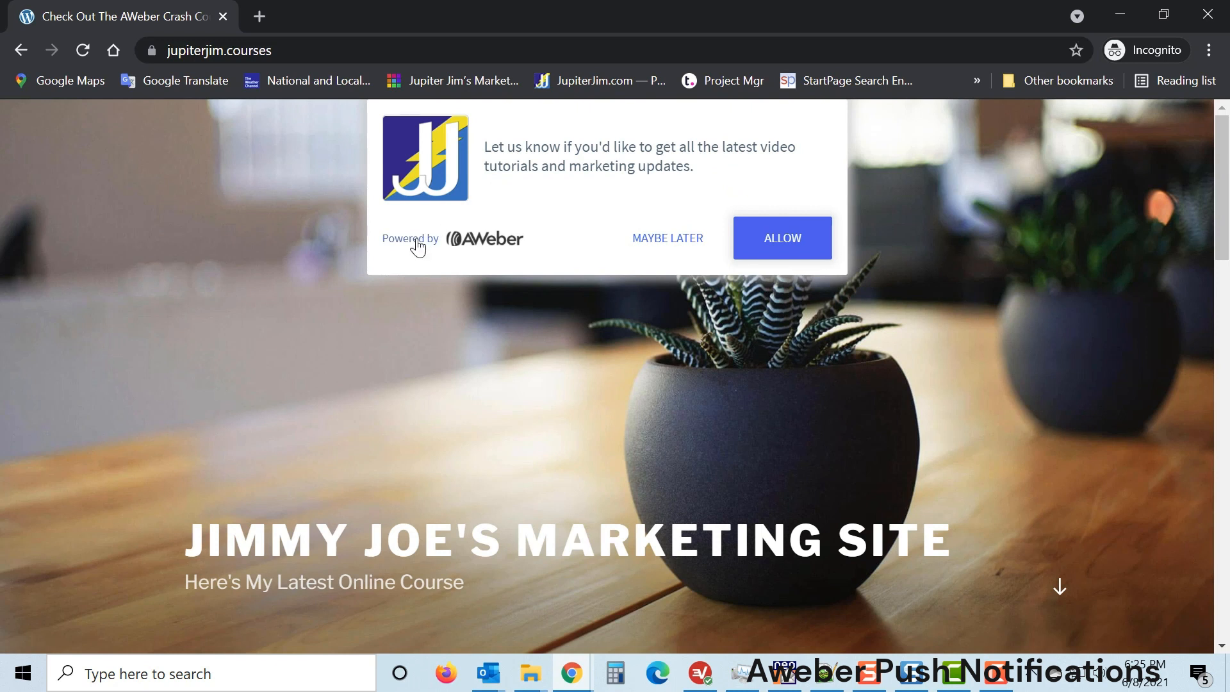
{"action": "left_click", "coordinate": [781, 242]}
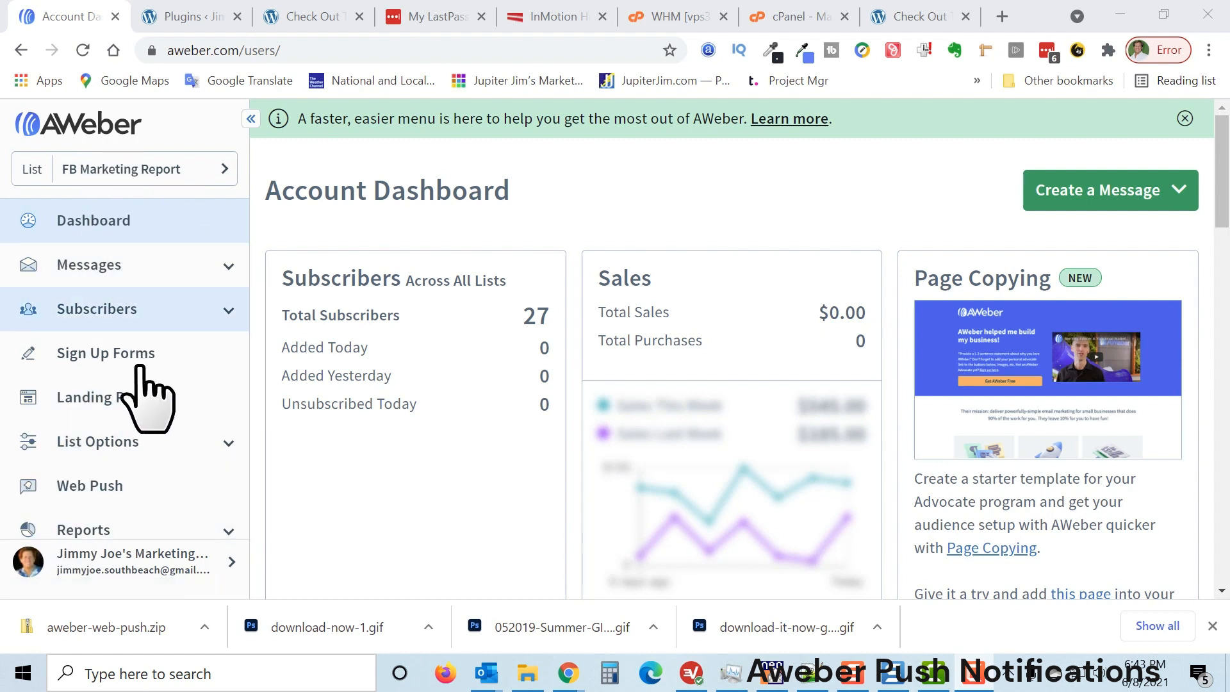
Open AWeber's Web Push section and get started with the website settings for push notifications
{"action": "left_click", "coordinate": [81, 489]}
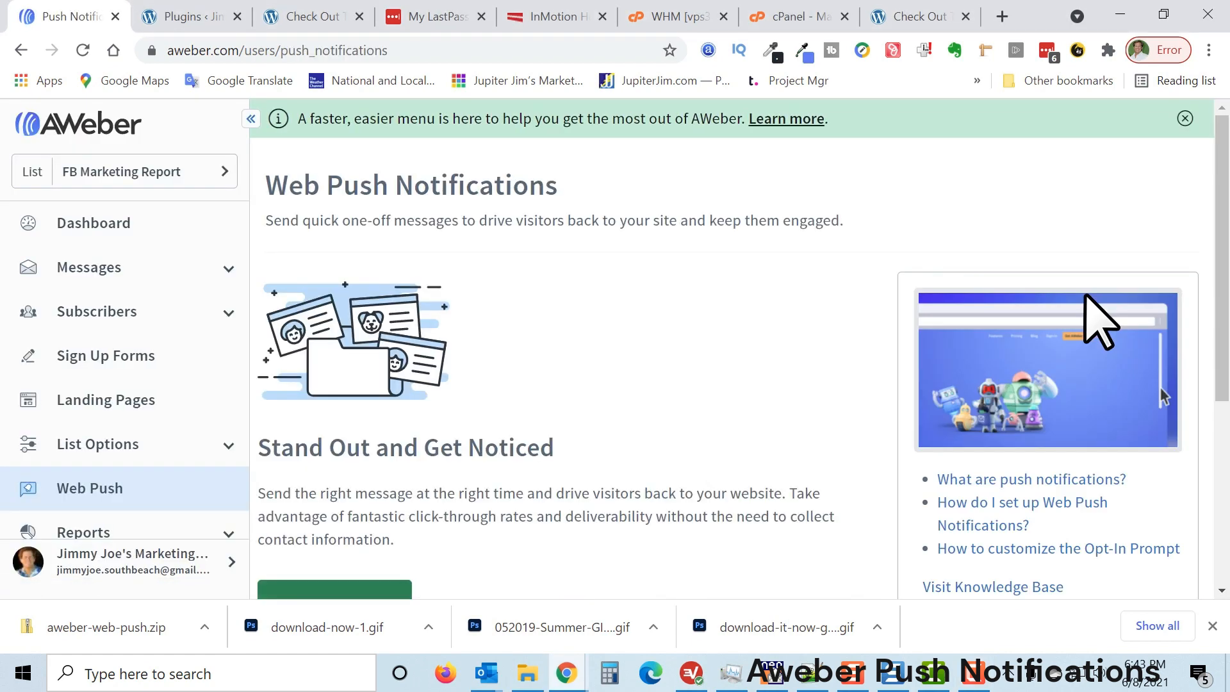
{"action": "scroll", "coordinate": [686, 370], "scroll_direction": "down", "scroll_amount": 5}
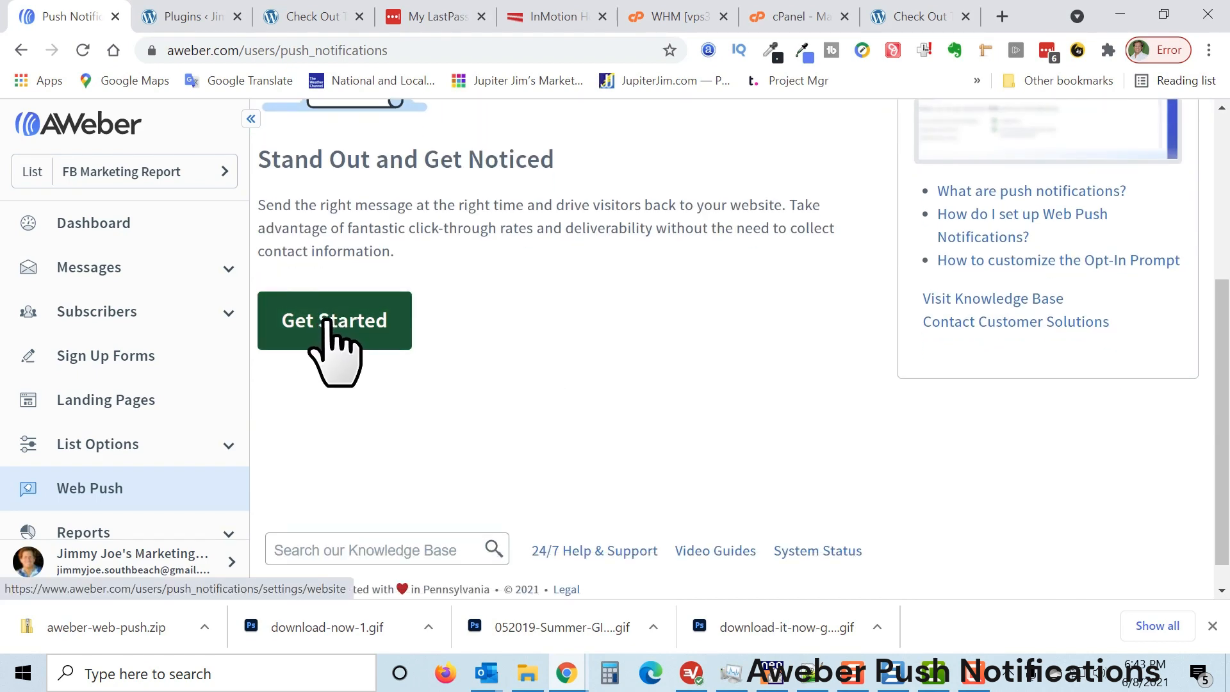
{"action": "left_click", "coordinate": [326, 323]}
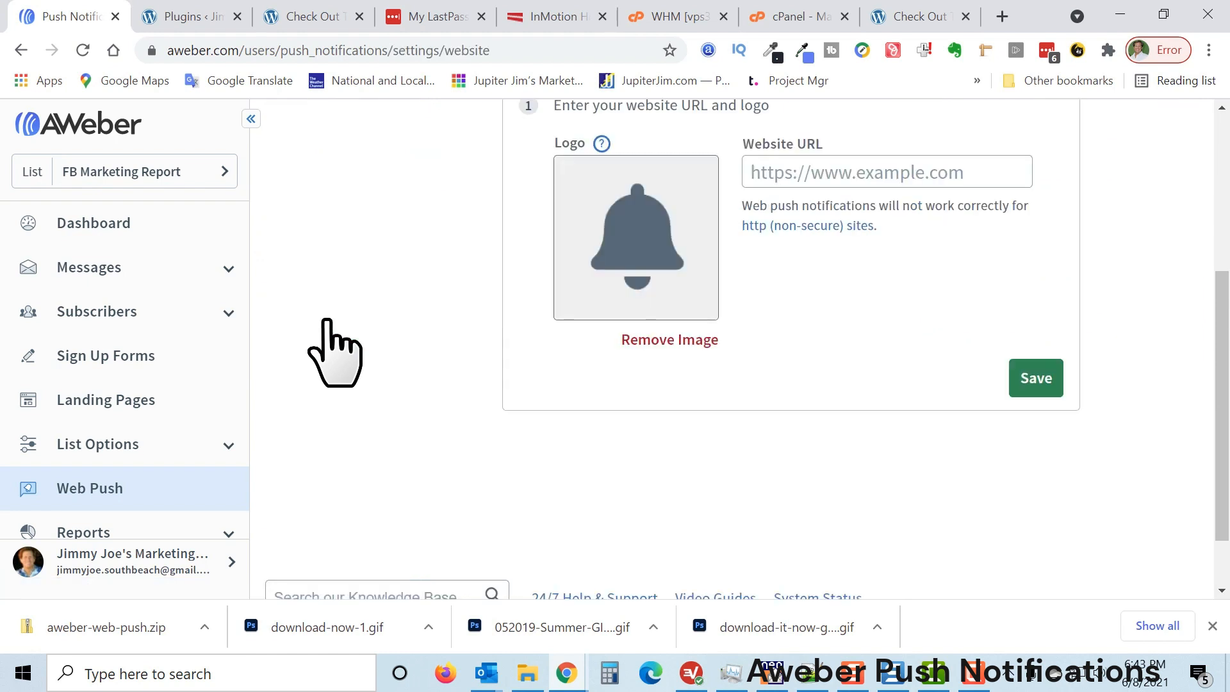
{"action": "scroll", "coordinate": [775, 359], "scroll_direction": "up", "scroll_amount": 1}
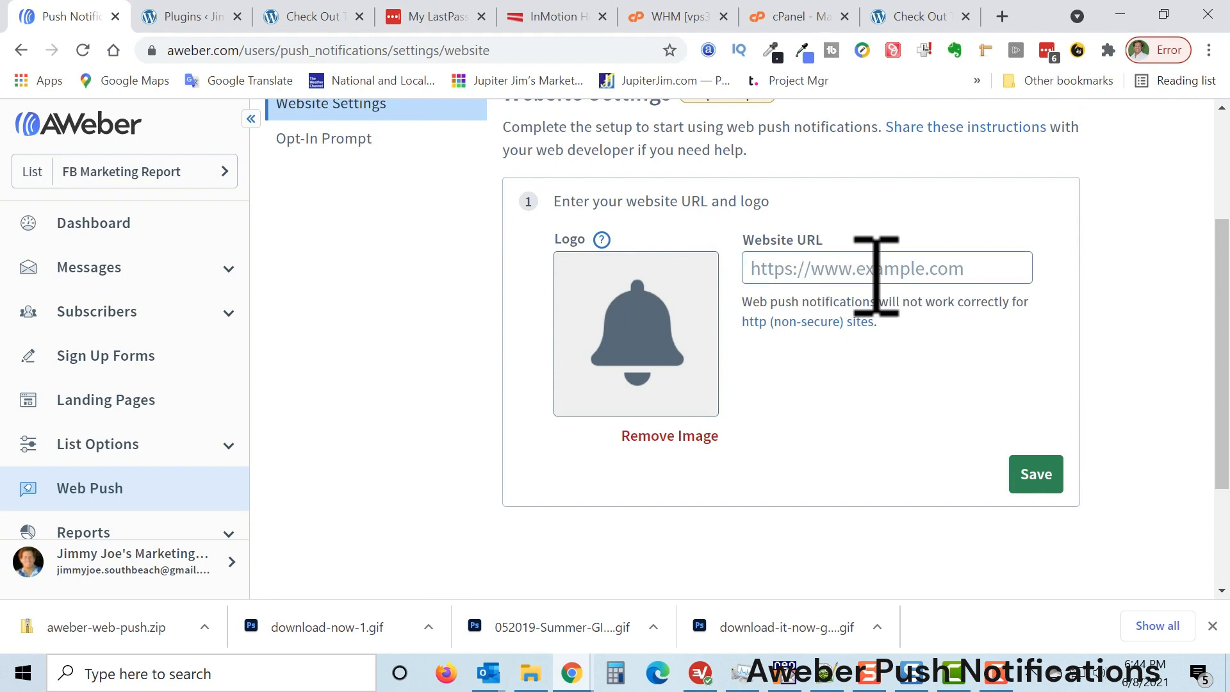
{"action": "left_click", "coordinate": [324, 19]}
{"action": "left_click", "coordinate": [318, 51]}
{"action": "key", "text": "ctrl+c"}
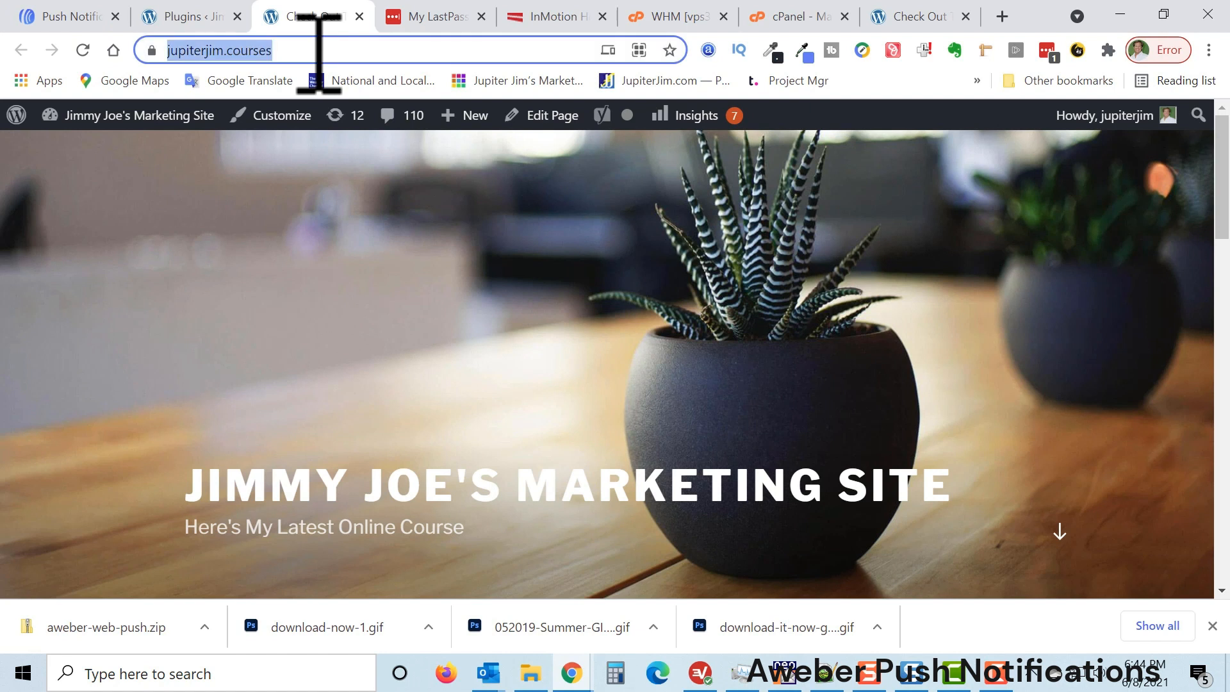
{"action": "left_click", "coordinate": [947, 319]}
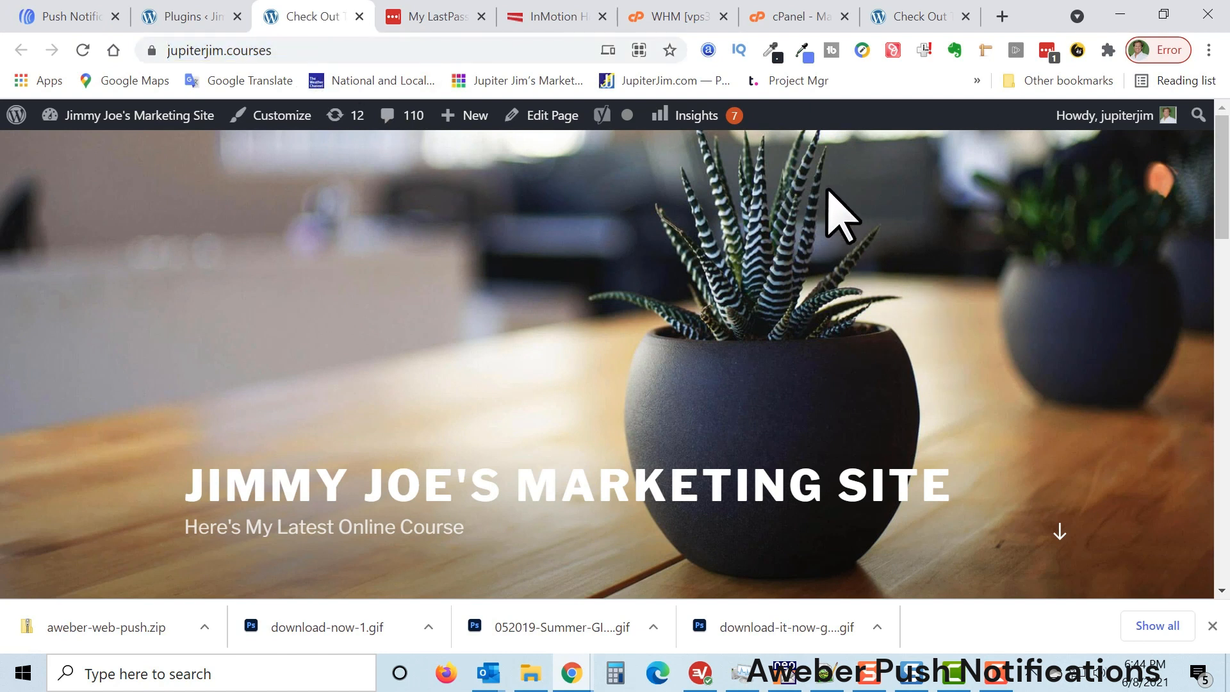
{"action": "left_click", "coordinate": [74, 14]}
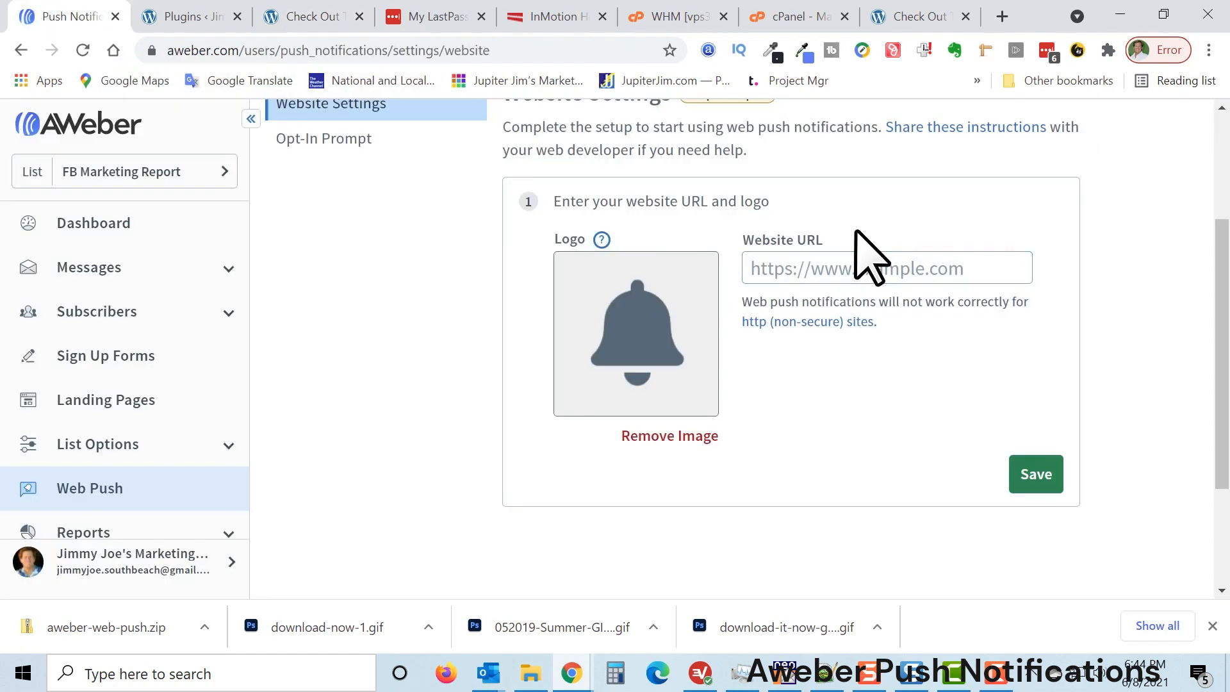
{"action": "left_click", "coordinate": [798, 272]}
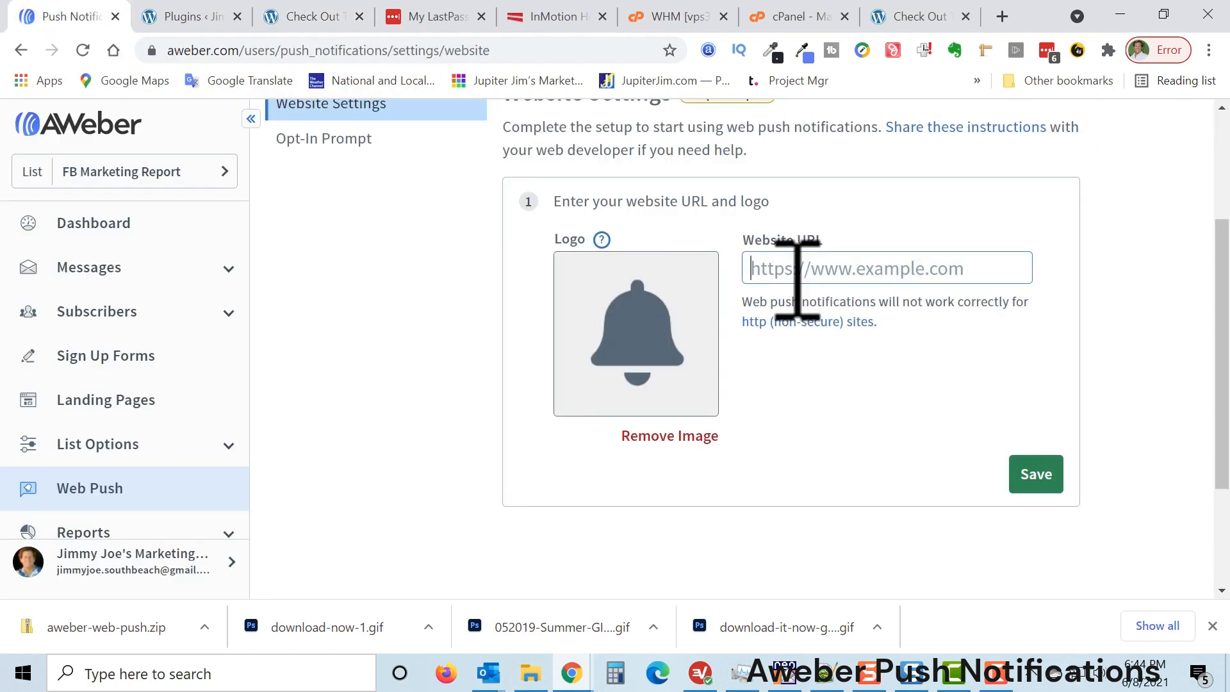
{"action": "key", "text": "ctrl+v"}
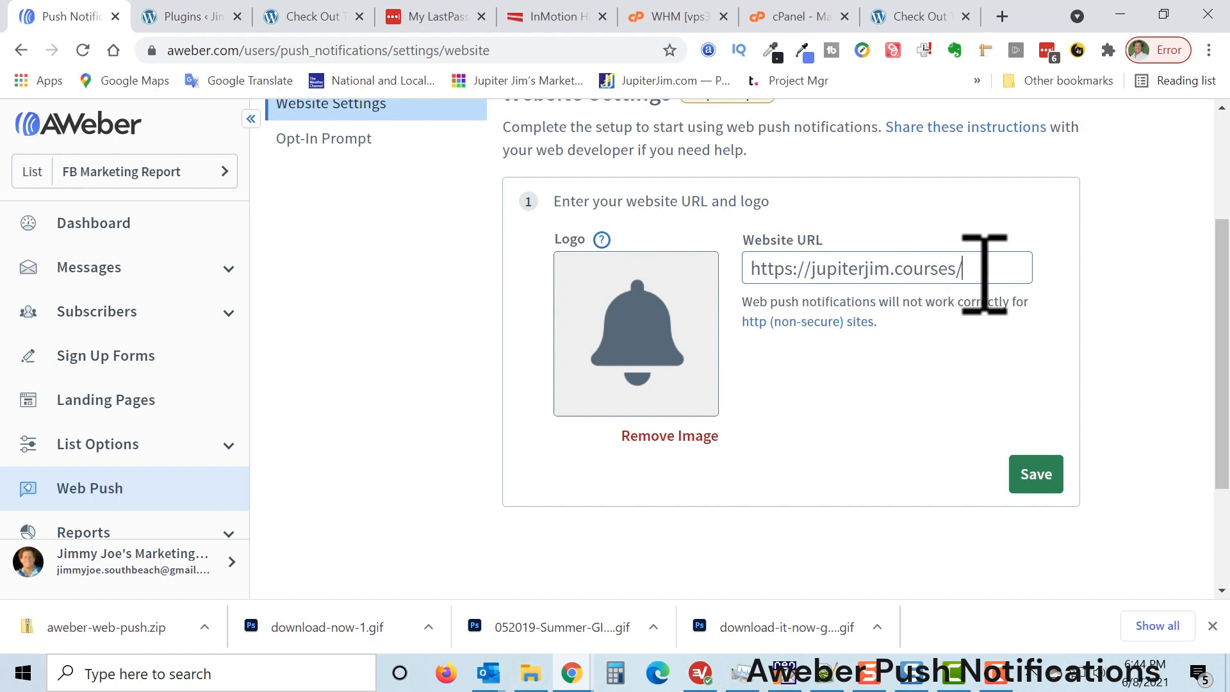
{"action": "key", "text": "BackSpace"}
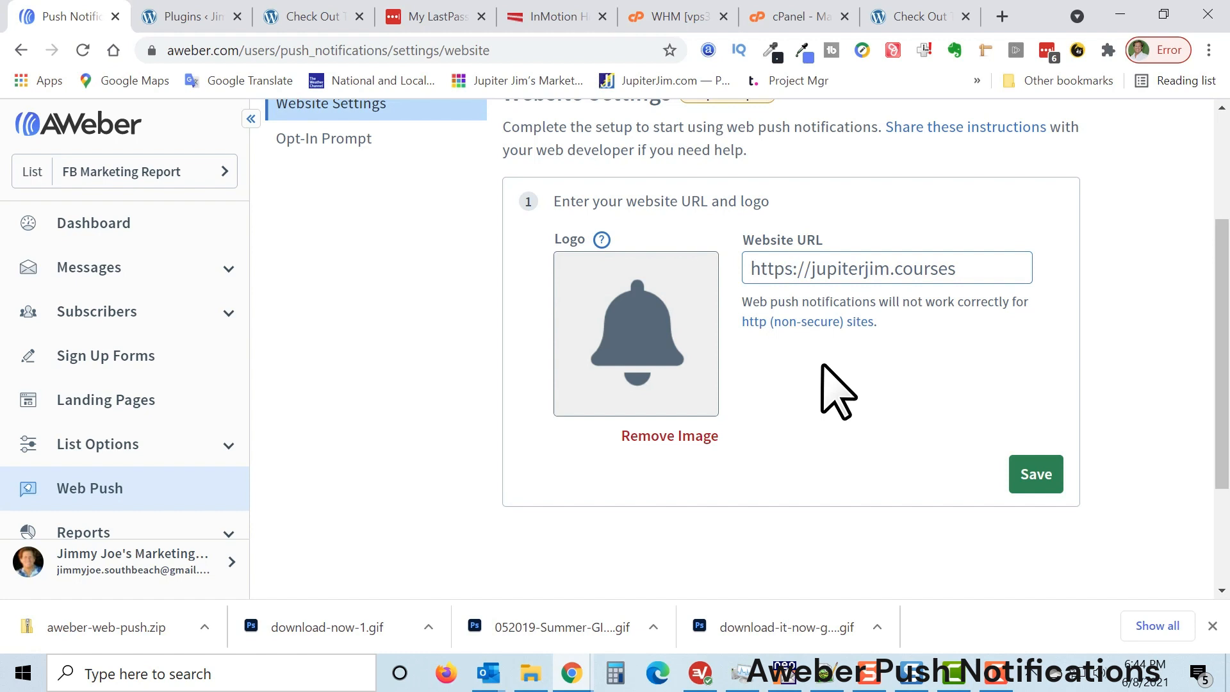
{"action": "key", "text": "BackSpace"}
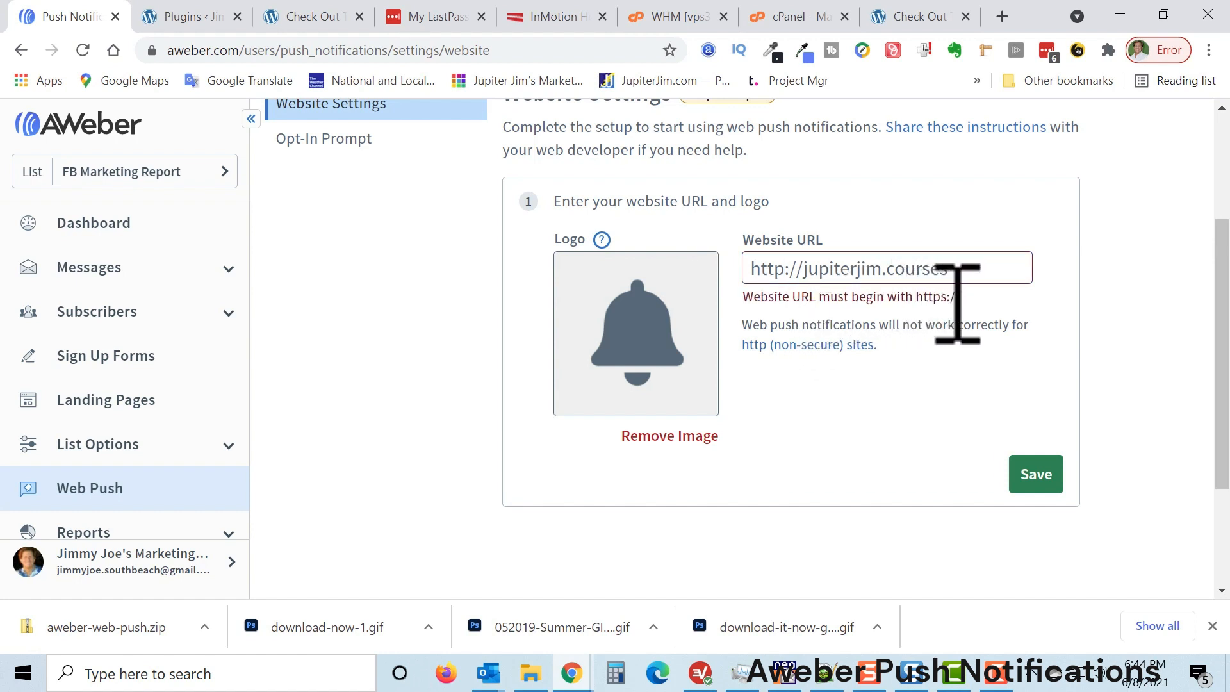
{"action": "left_click", "coordinate": [787, 269]}
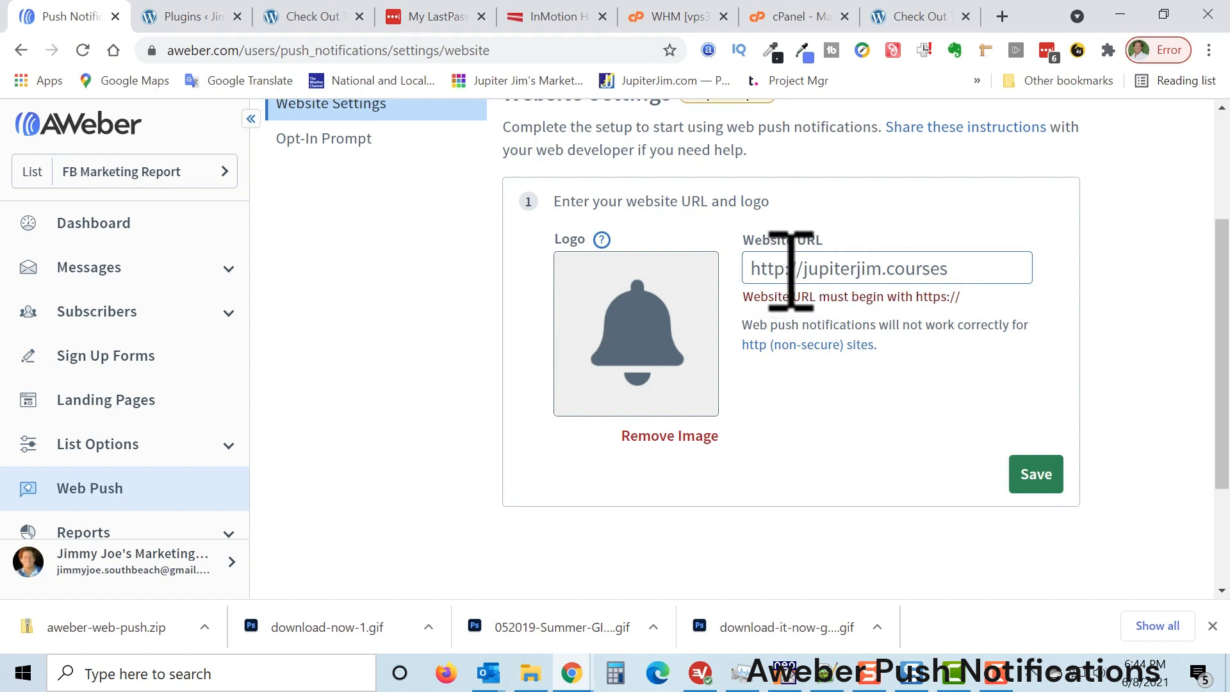
{"action": "type", "text": "s"}
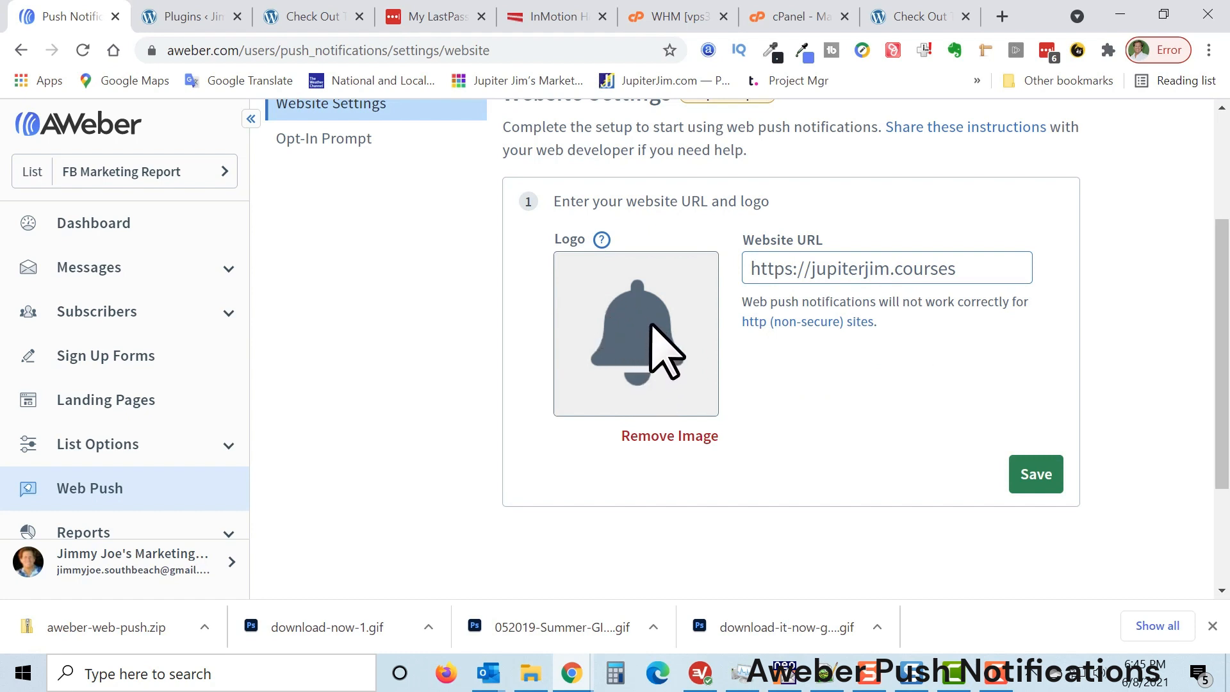
Replace the bell logo with animated-thank-you-image-0159.gif and save the website settings
{"action": "left_click", "coordinate": [659, 438]}
{"action": "left_click", "coordinate": [637, 387]}
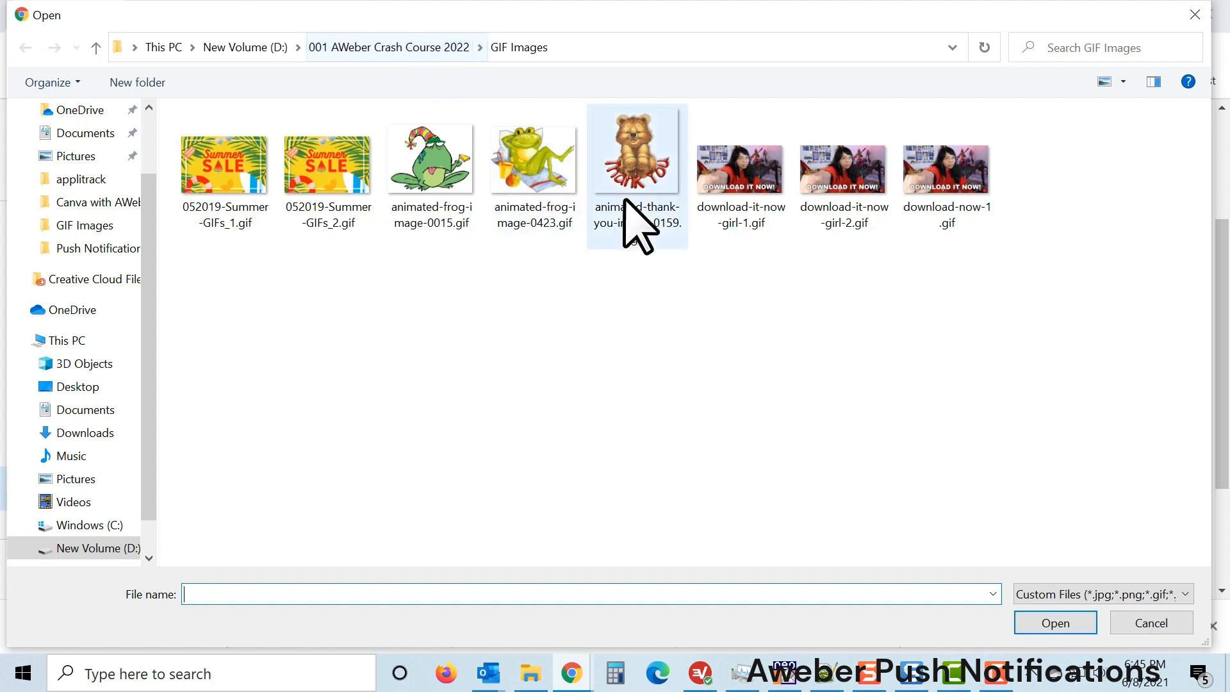
{"action": "left_click", "coordinate": [636, 156]}
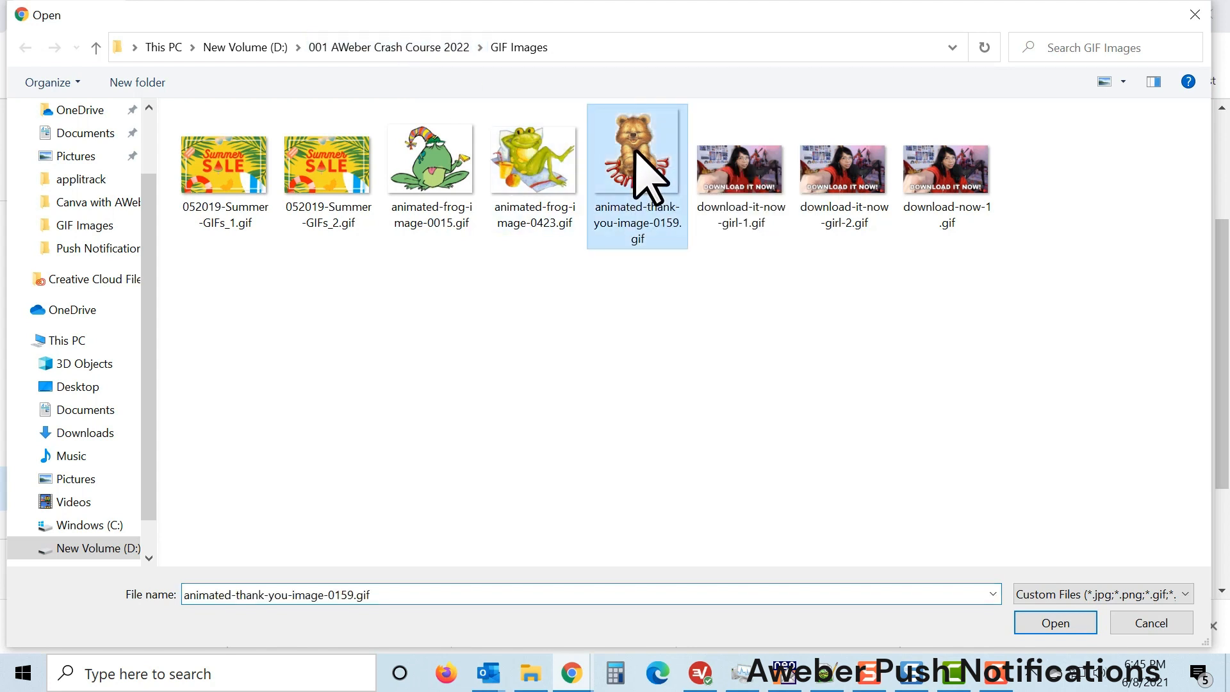
{"action": "left_click", "coordinate": [1053, 622]}
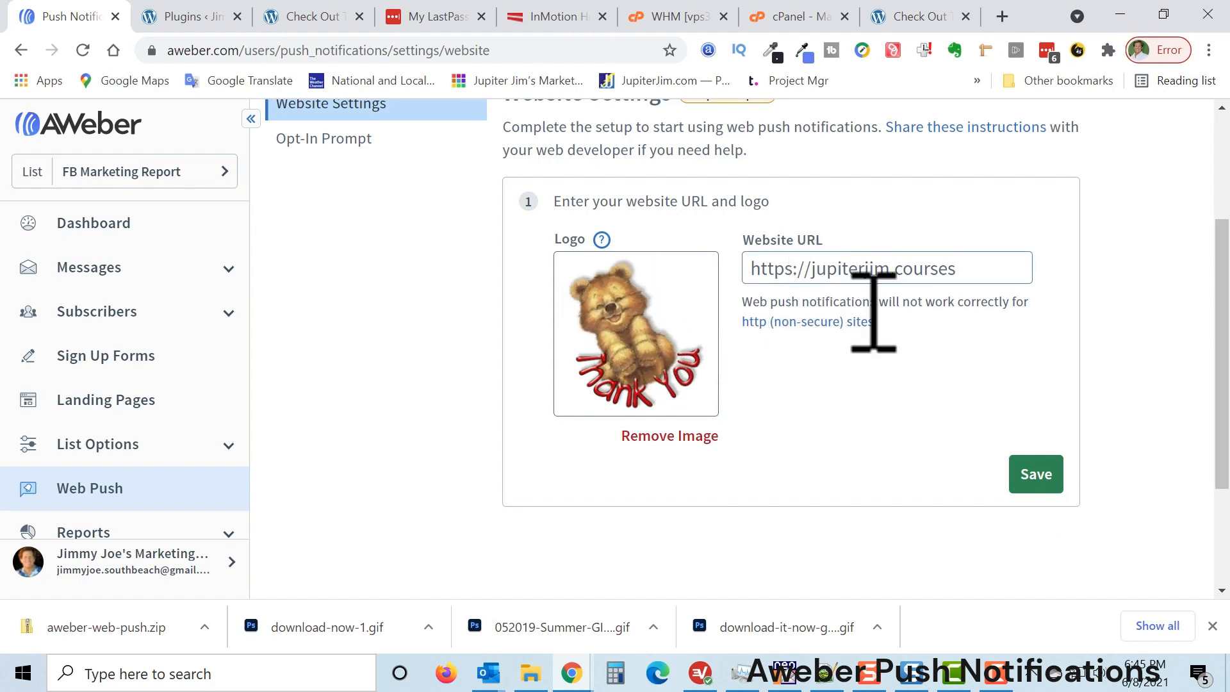
{"action": "left_click", "coordinate": [1036, 477]}
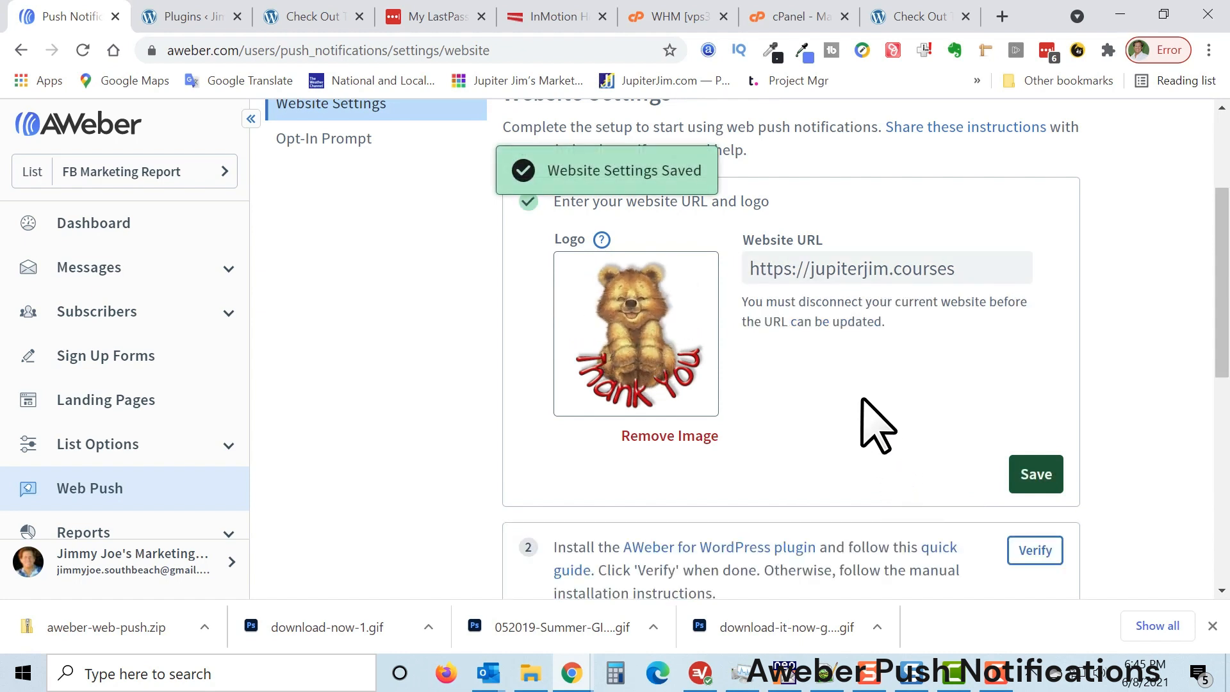
Expand the manual installation instructions of setup step 2 and copy the script snippet for the website
{"action": "scroll", "coordinate": [1114, 301], "scroll_direction": "down", "scroll_amount": 2}
{"action": "scroll", "coordinate": [1125, 324], "scroll_direction": "down", "scroll_amount": 3}
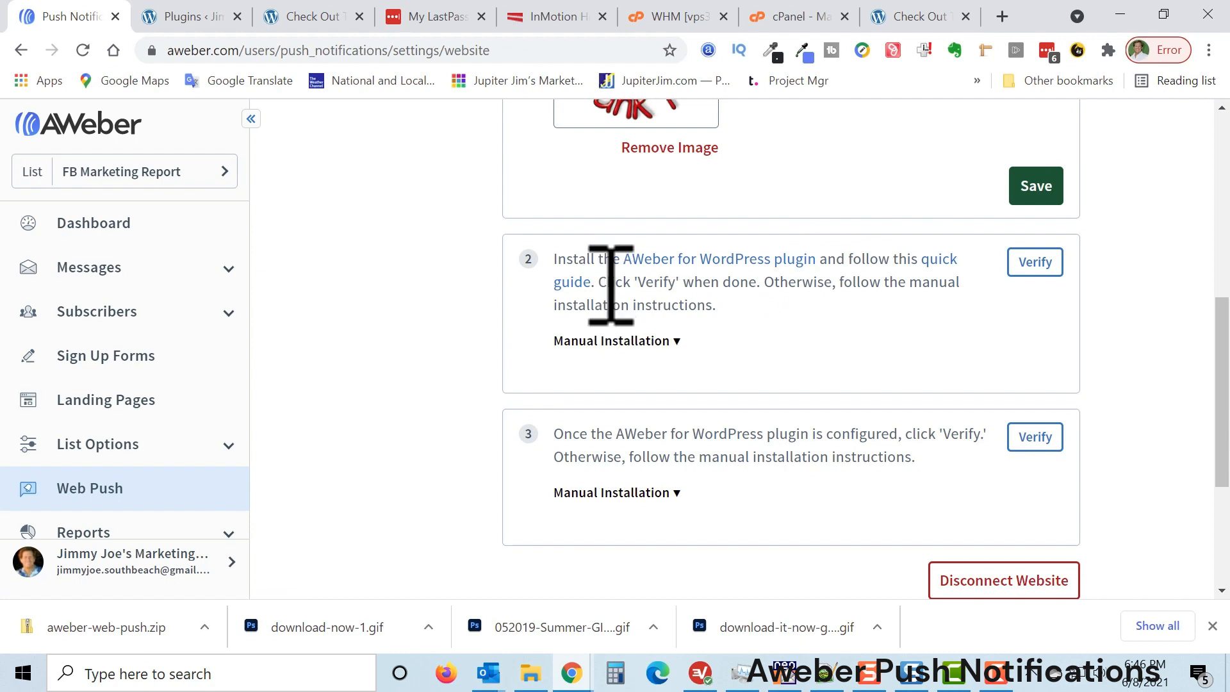
{"action": "left_click_drag", "start_coordinate": [764, 283], "coordinate": [775, 301]}
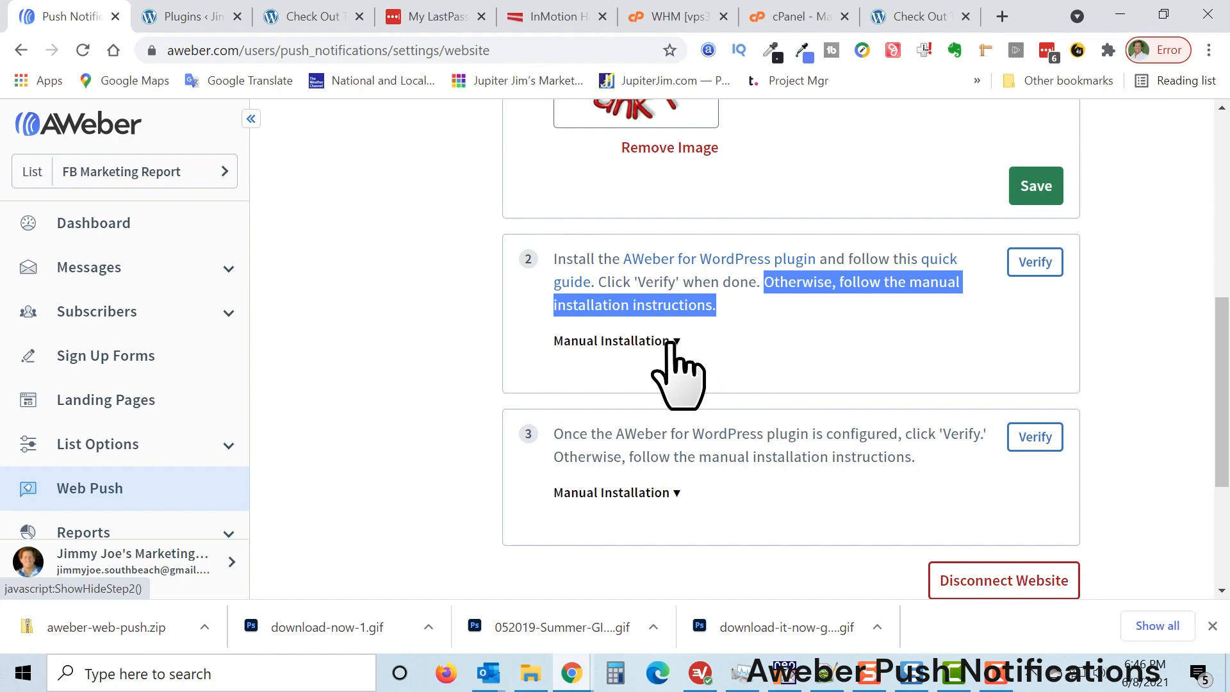
{"action": "left_click", "coordinate": [670, 344]}
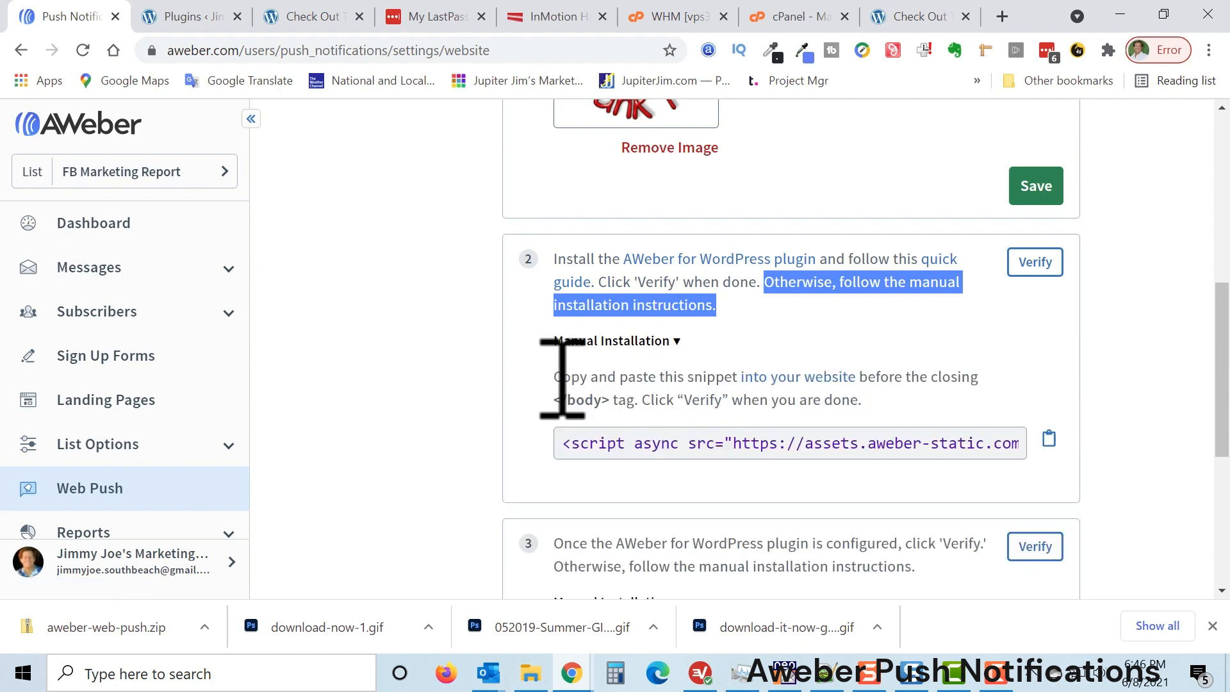
{"action": "left_click_drag", "start_coordinate": [555, 376], "coordinate": [982, 384]}
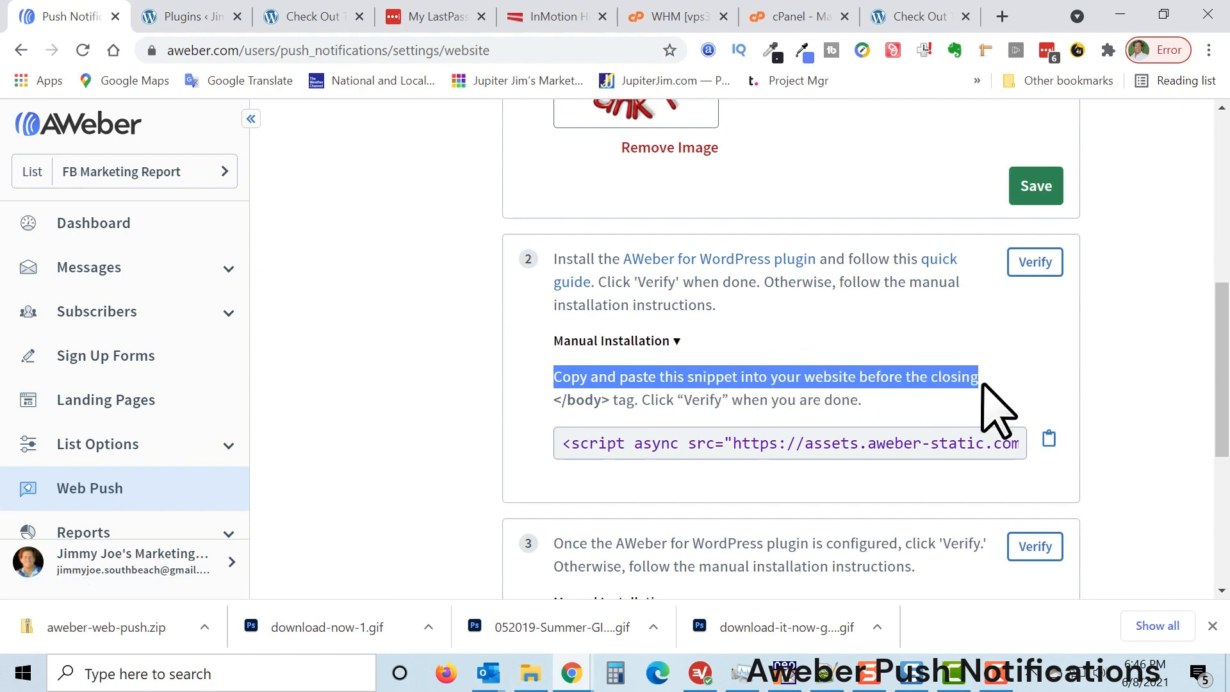
{"action": "left_click_drag", "start_coordinate": [532, 440], "coordinate": [617, 398]}
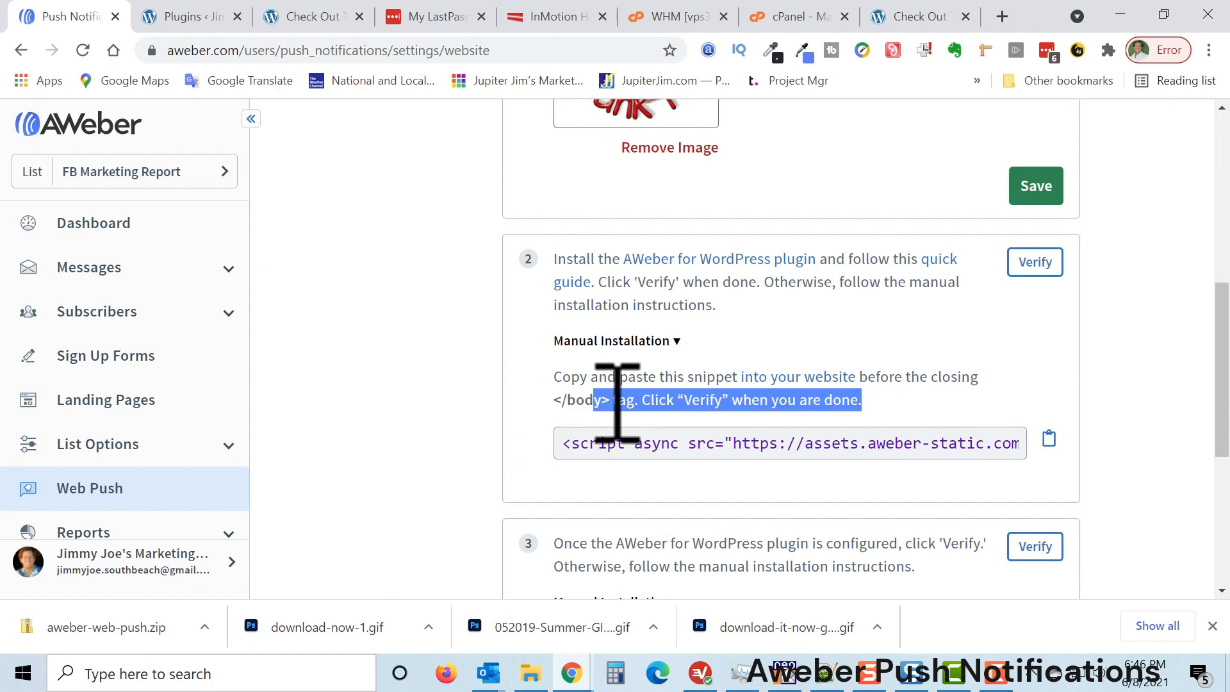
{"action": "left_click", "coordinate": [617, 398]}
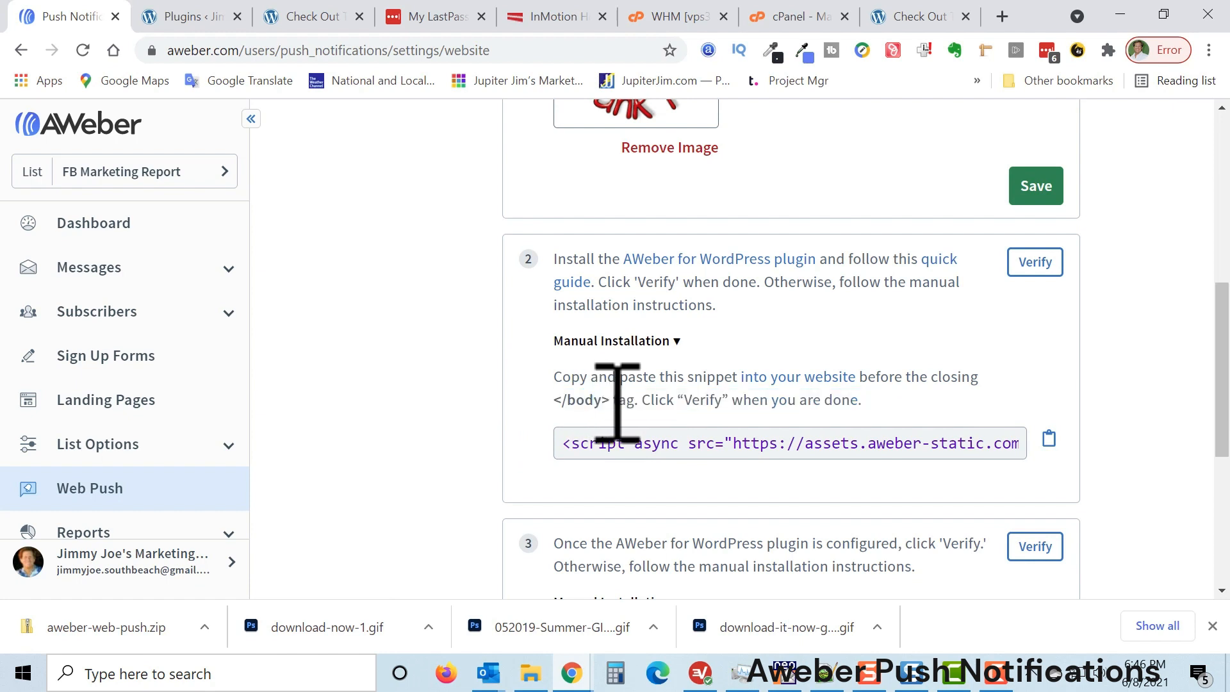
{"action": "left_click", "coordinate": [1048, 438]}
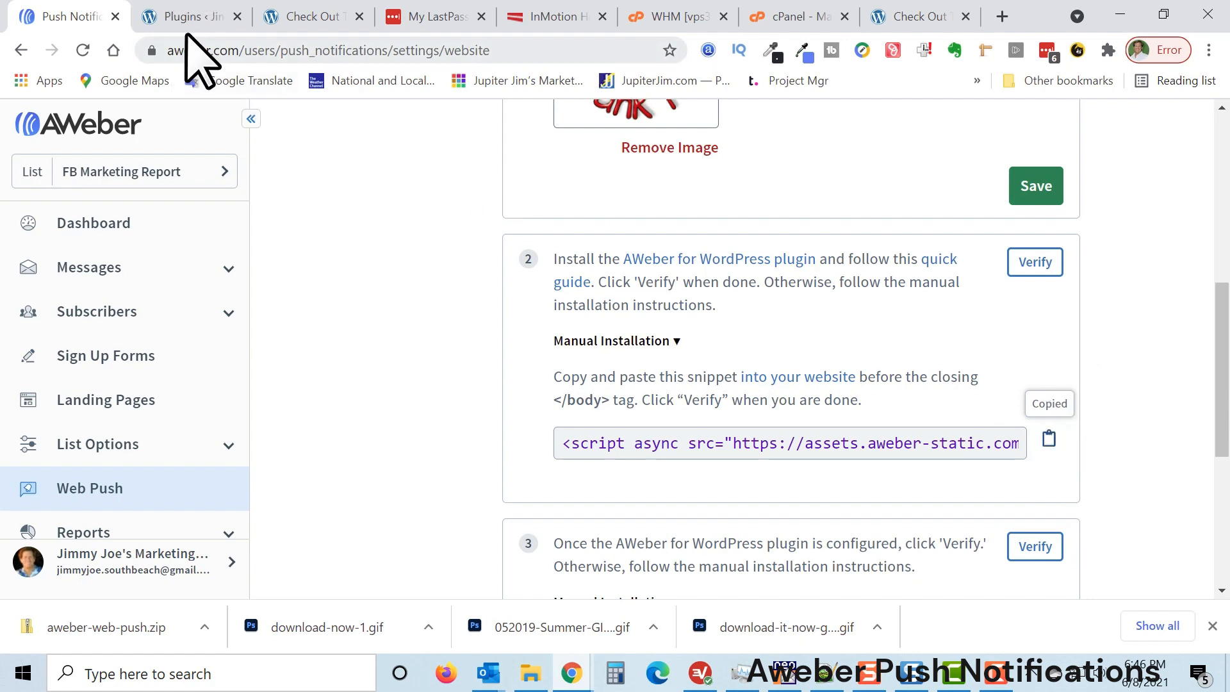
Switch to the WordPress admin of jupiterjim.courses and open its Dashboard
{"action": "left_click", "coordinate": [200, 16]}
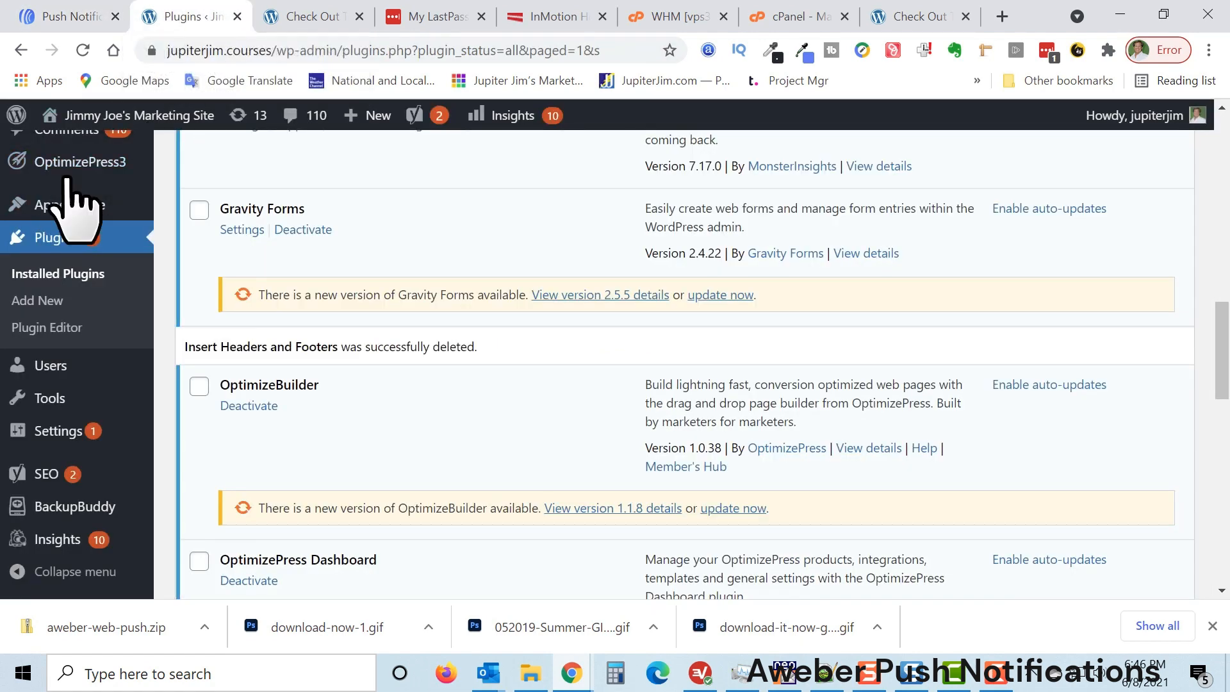
{"action": "scroll", "coordinate": [25, 192], "scroll_direction": "up", "scroll_amount": 6}
{"action": "mouse_move", "coordinate": [76, 171]}
{"action": "scroll", "coordinate": [76, 171], "scroll_direction": "up", "scroll_amount": 5}
{"action": "left_click", "coordinate": [69, 166]}
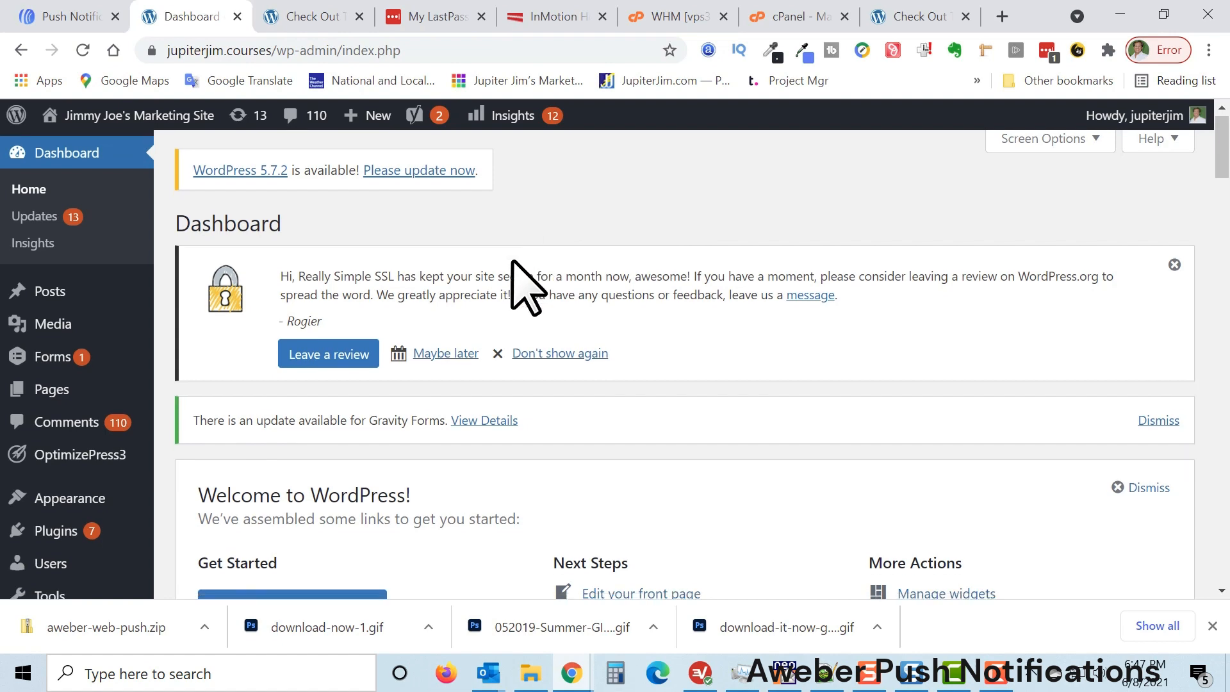
Open the page for adding new plugins and search the plugin directory for "insert headers and footers"
{"action": "scroll", "coordinate": [521, 275], "scroll_direction": "down", "scroll_amount": 2}
{"action": "mouse_move", "coordinate": [64, 448]}
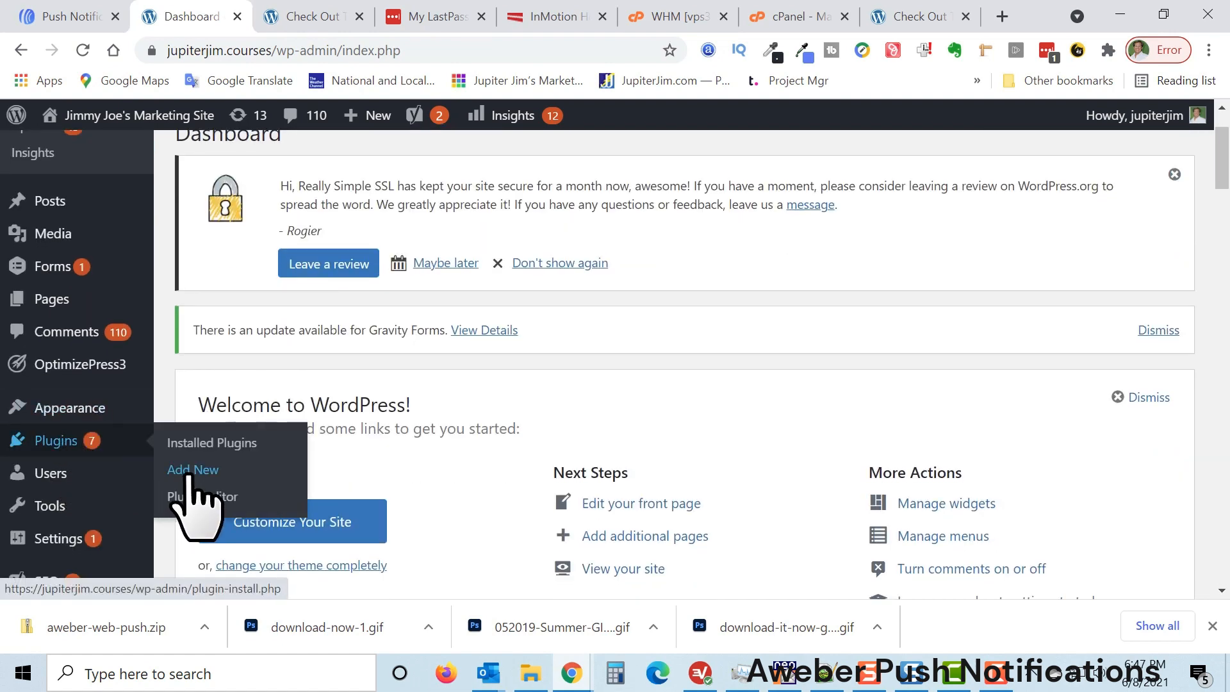
{"action": "scroll", "coordinate": [506, 409], "scroll_direction": "down", "scroll_amount": 3}
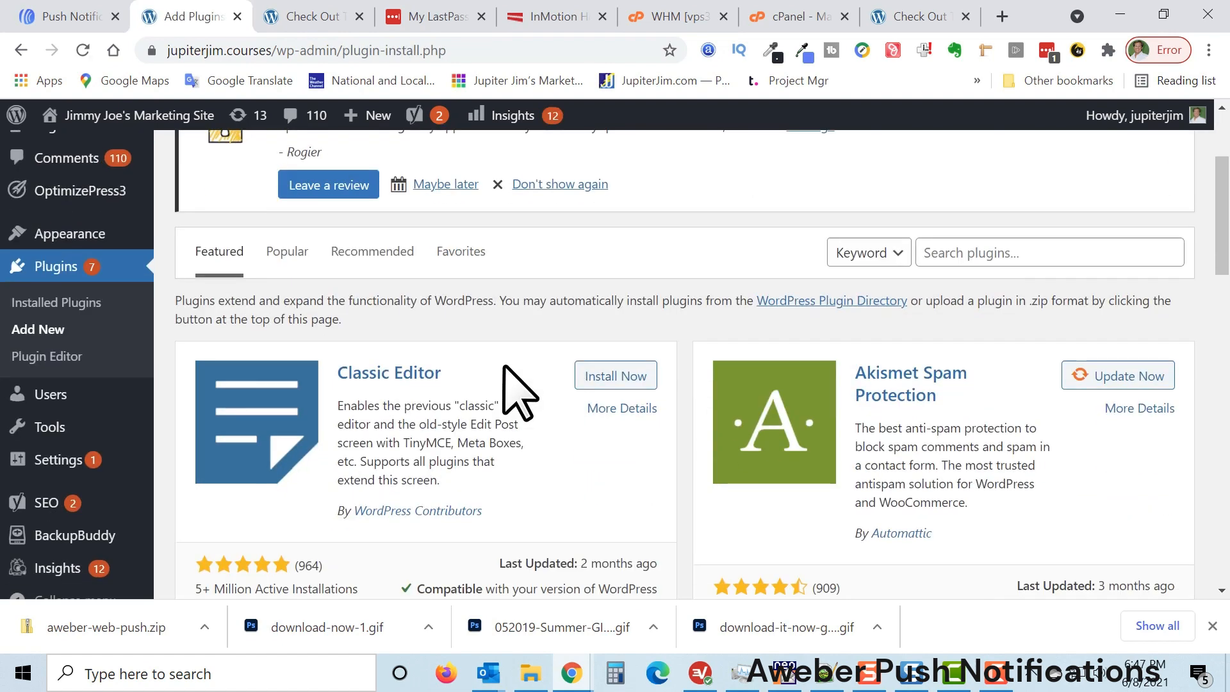
{"action": "left_click", "coordinate": [961, 242]}
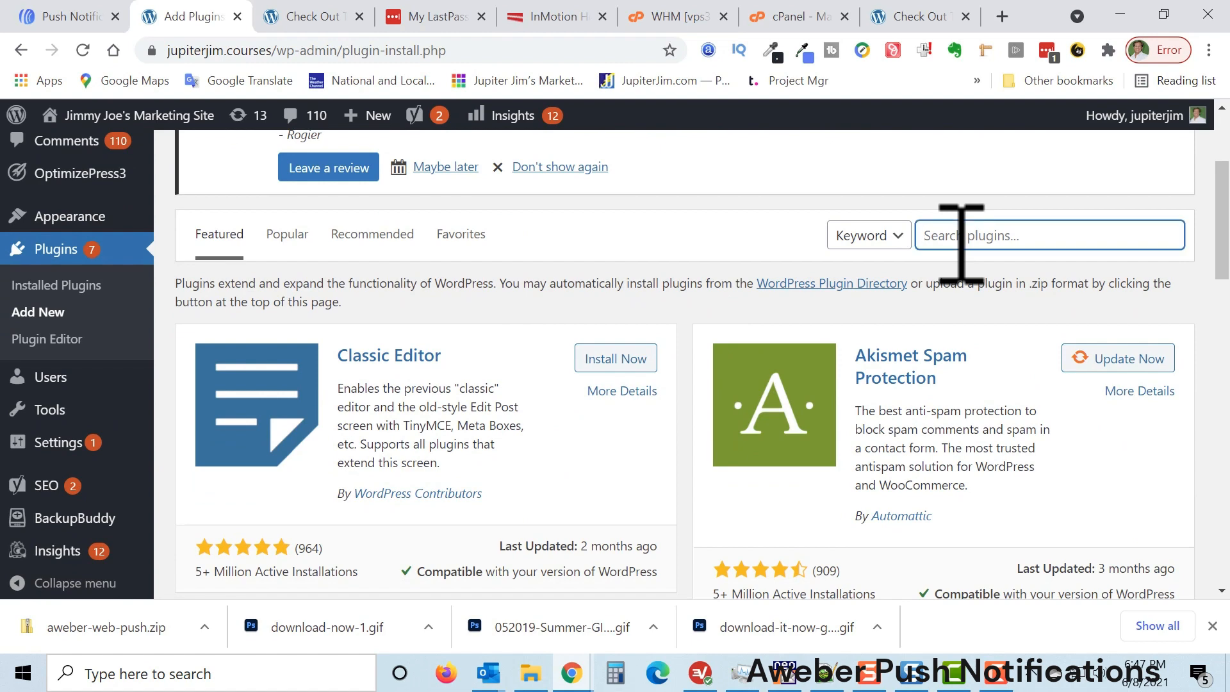
{"action": "scroll", "coordinate": [1005, 362], "scroll_direction": "up", "scroll_amount": 3}
{"action": "scroll", "coordinate": [1010, 363], "scroll_direction": "down", "scroll_amount": 2}
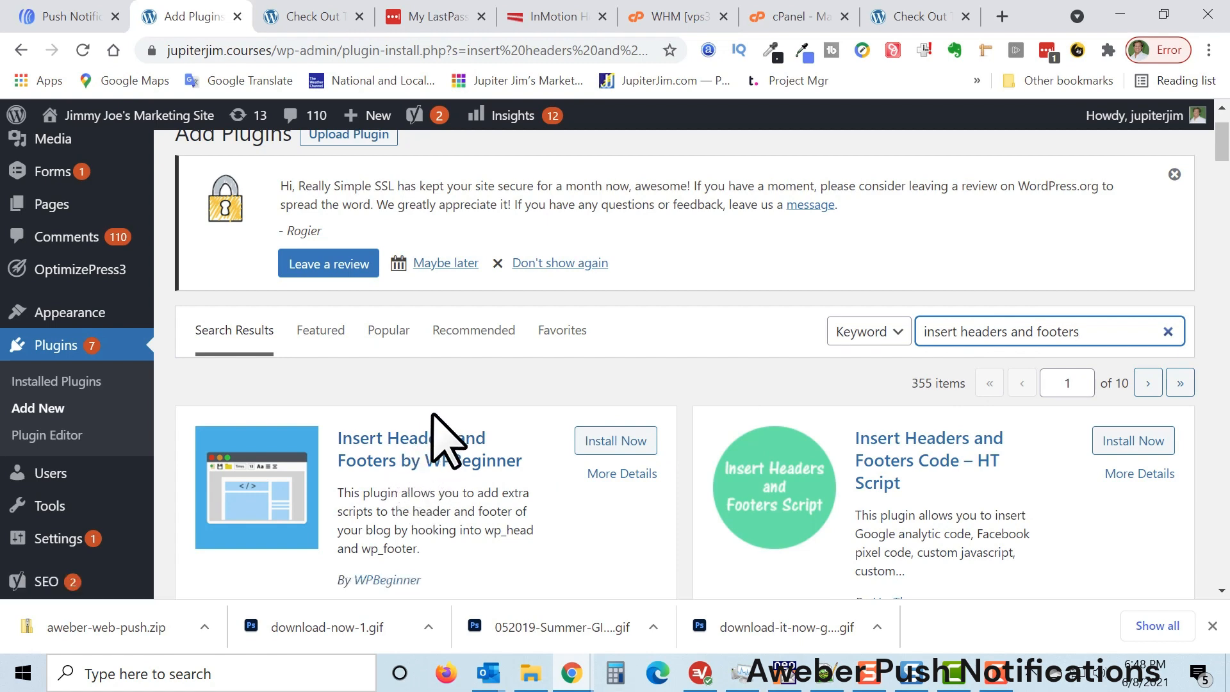
Install and activate the Insert Headers and Footers plugin by WPBeginner
{"action": "scroll", "coordinate": [452, 440], "scroll_direction": "down", "scroll_amount": 1}
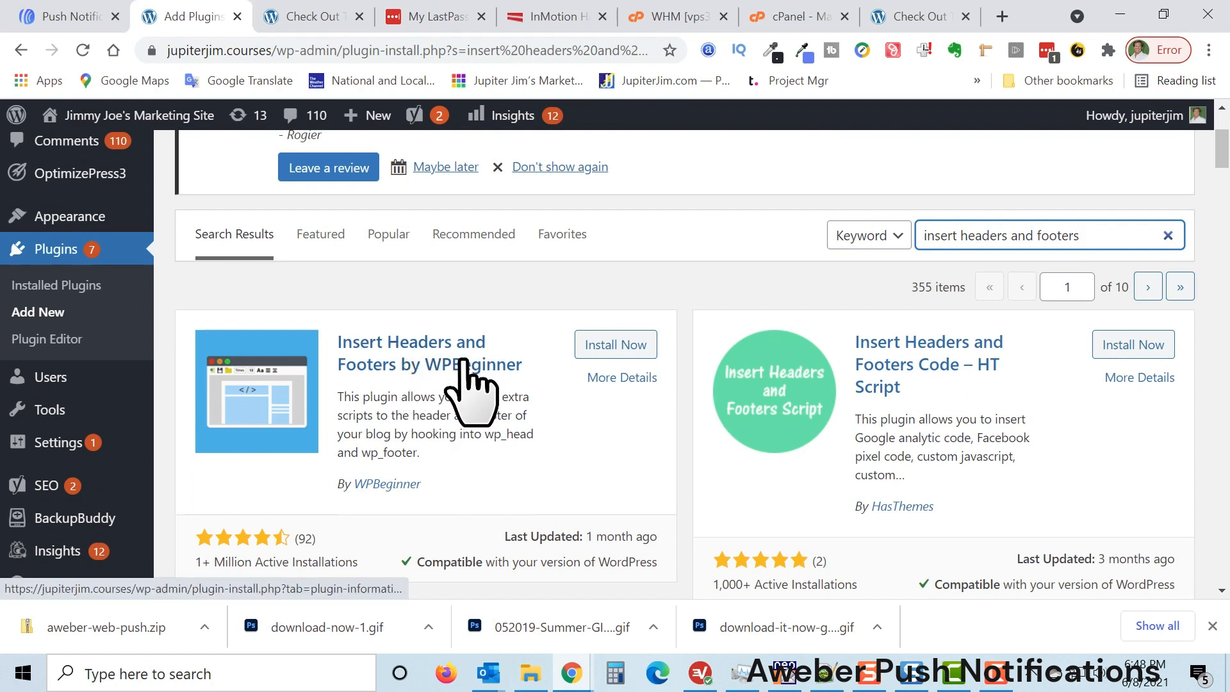
{"action": "left_click", "coordinate": [619, 347]}
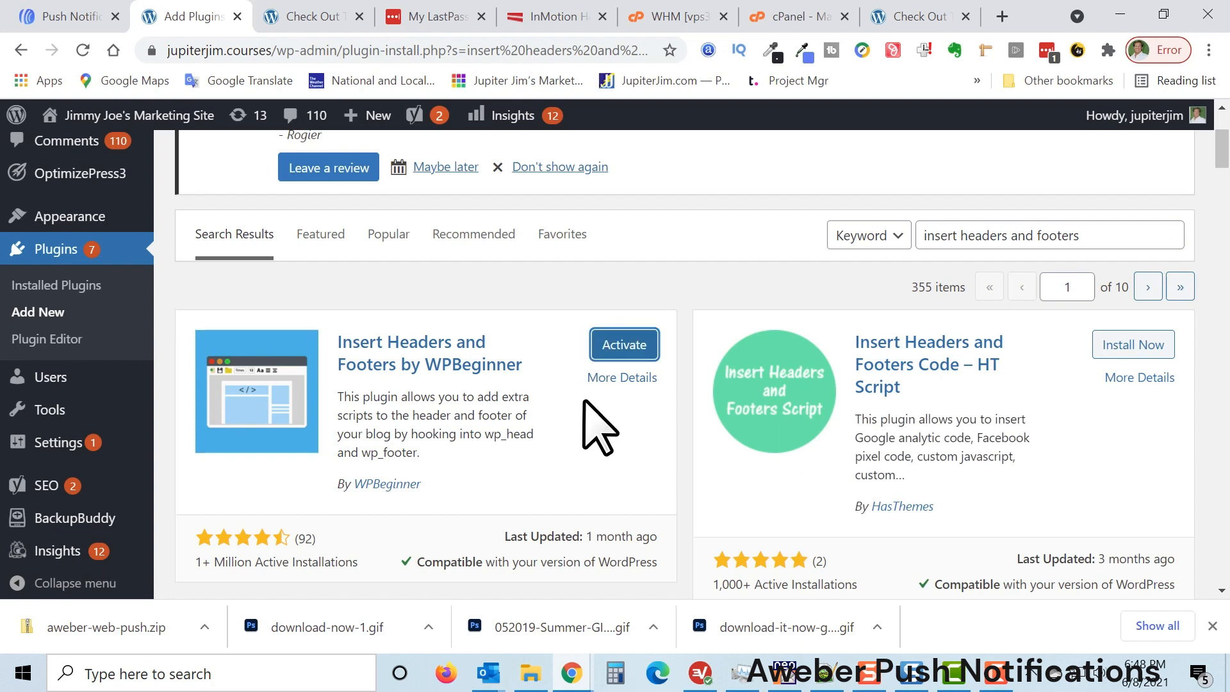
{"action": "left_click", "coordinate": [625, 344]}
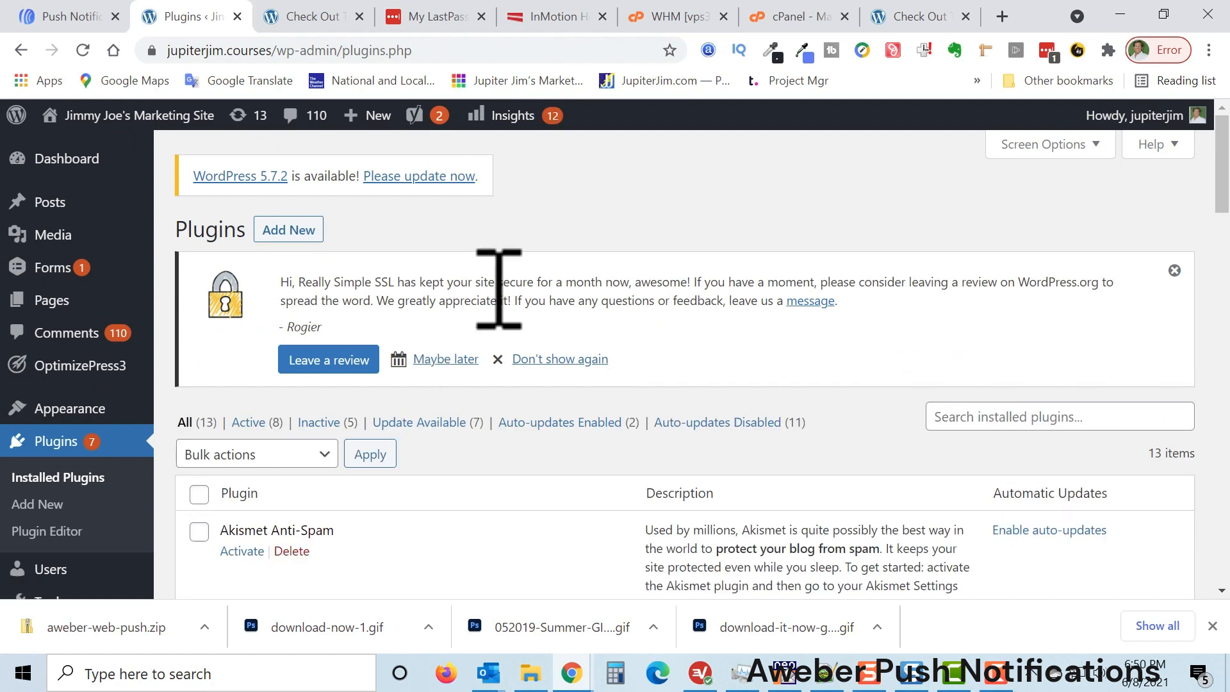
Locate Insert Headers and Footers among the installed plugins and open its settings page
{"action": "scroll", "coordinate": [499, 301], "scroll_direction": "down", "scroll_amount": 10}
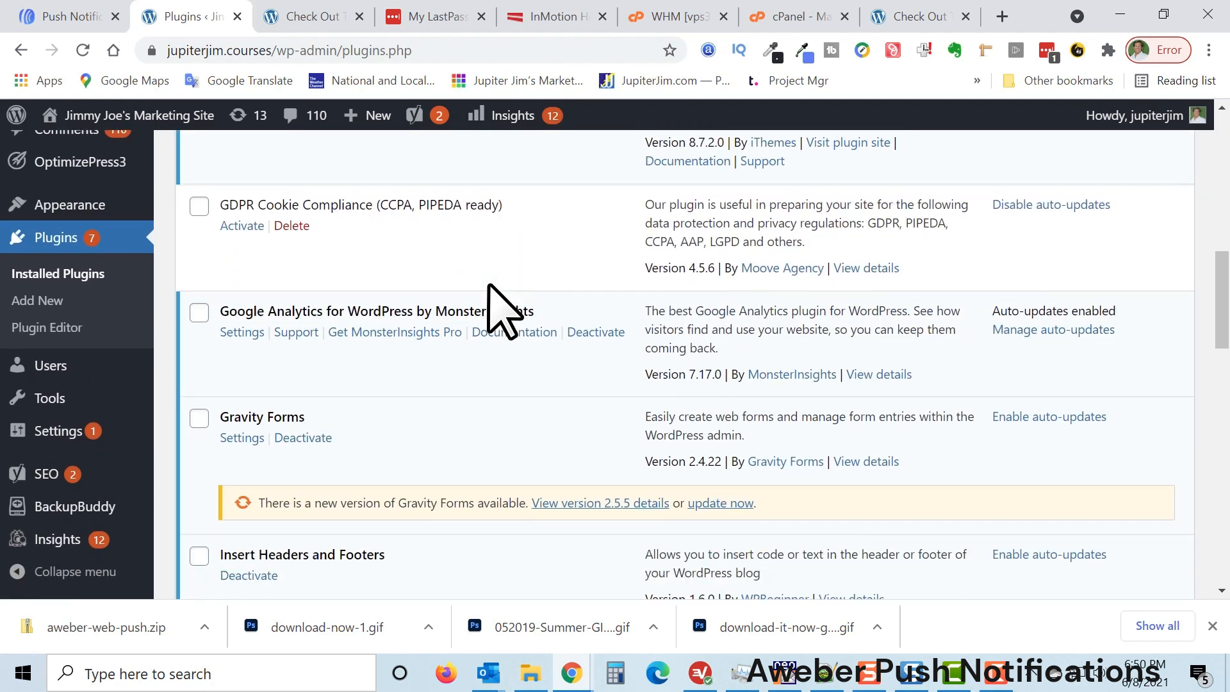
{"action": "scroll", "coordinate": [490, 286], "scroll_direction": "down", "scroll_amount": 7}
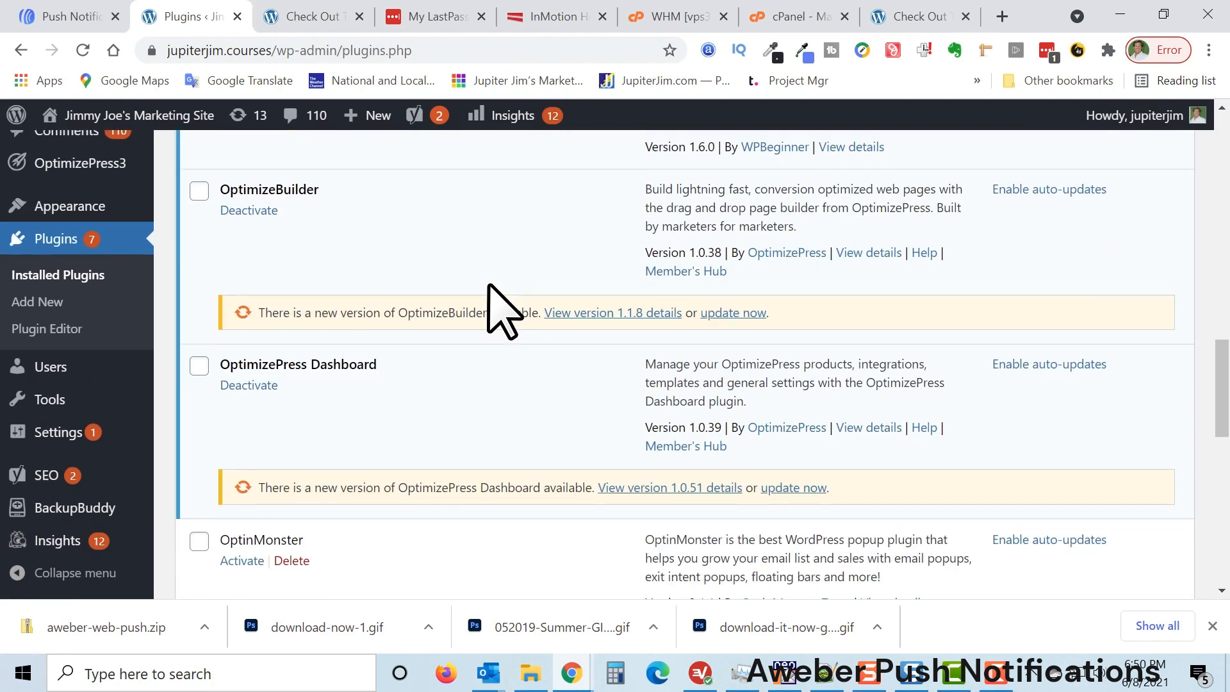
{"action": "scroll", "coordinate": [503, 309], "scroll_direction": "up", "scroll_amount": 3}
{"action": "left_click_drag", "start_coordinate": [269, 293], "coordinate": [394, 298]}
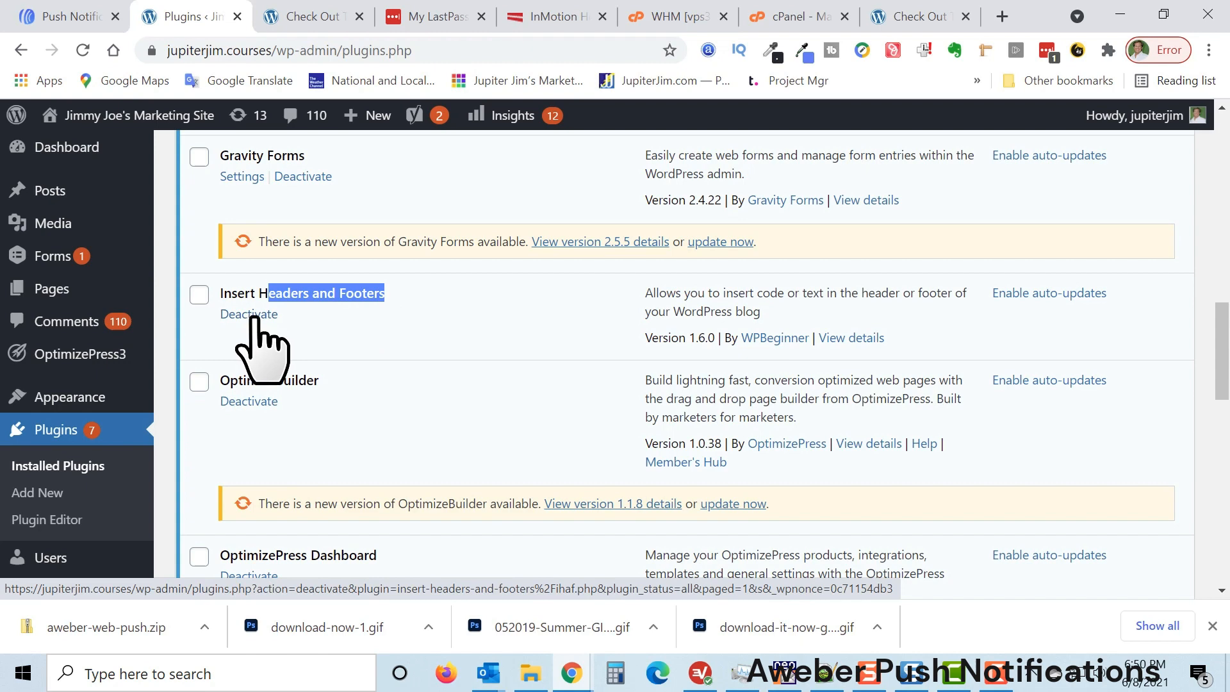
{"action": "scroll", "coordinate": [409, 339], "scroll_direction": "down", "scroll_amount": 1}
{"action": "left_click", "coordinate": [410, 269]}
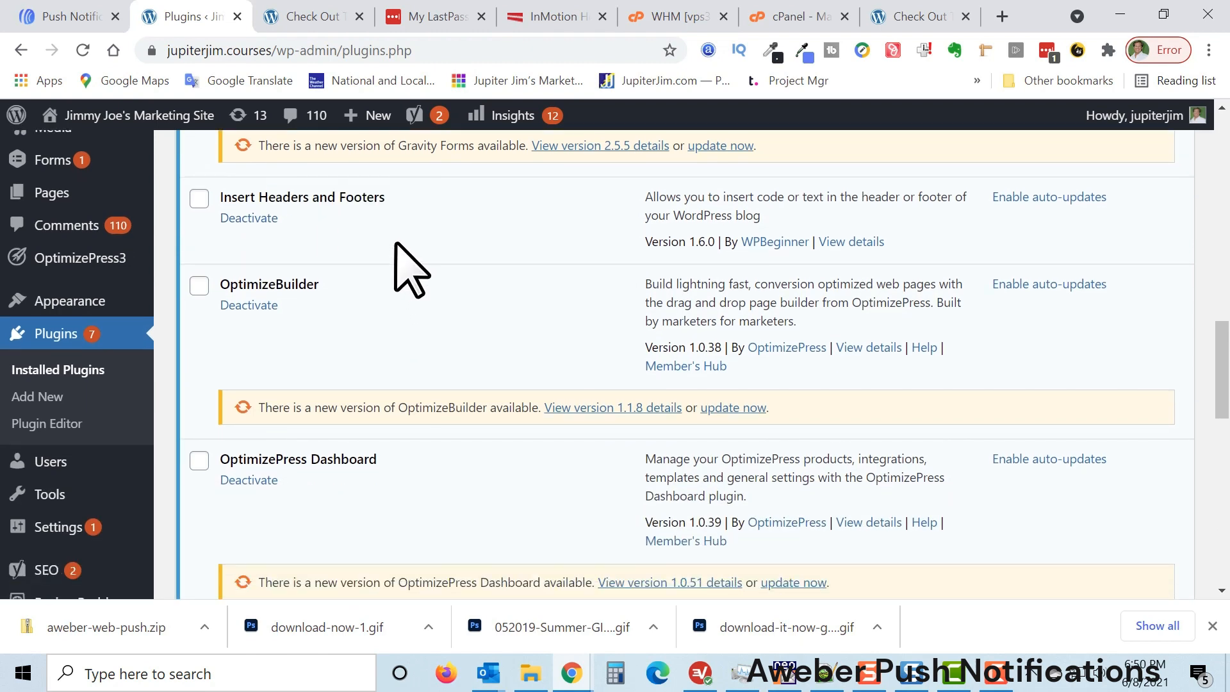
{"action": "scroll", "coordinate": [96, 423], "scroll_direction": "down", "scroll_amount": 1}
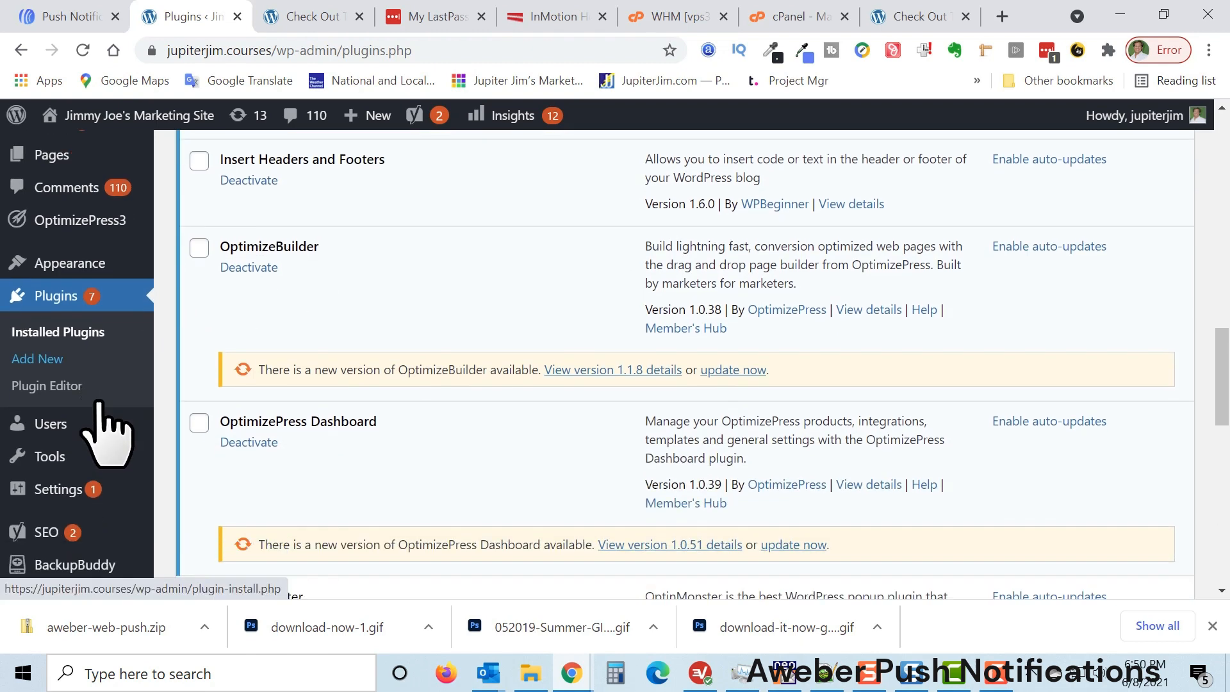
{"action": "mouse_move", "coordinate": [71, 426]}
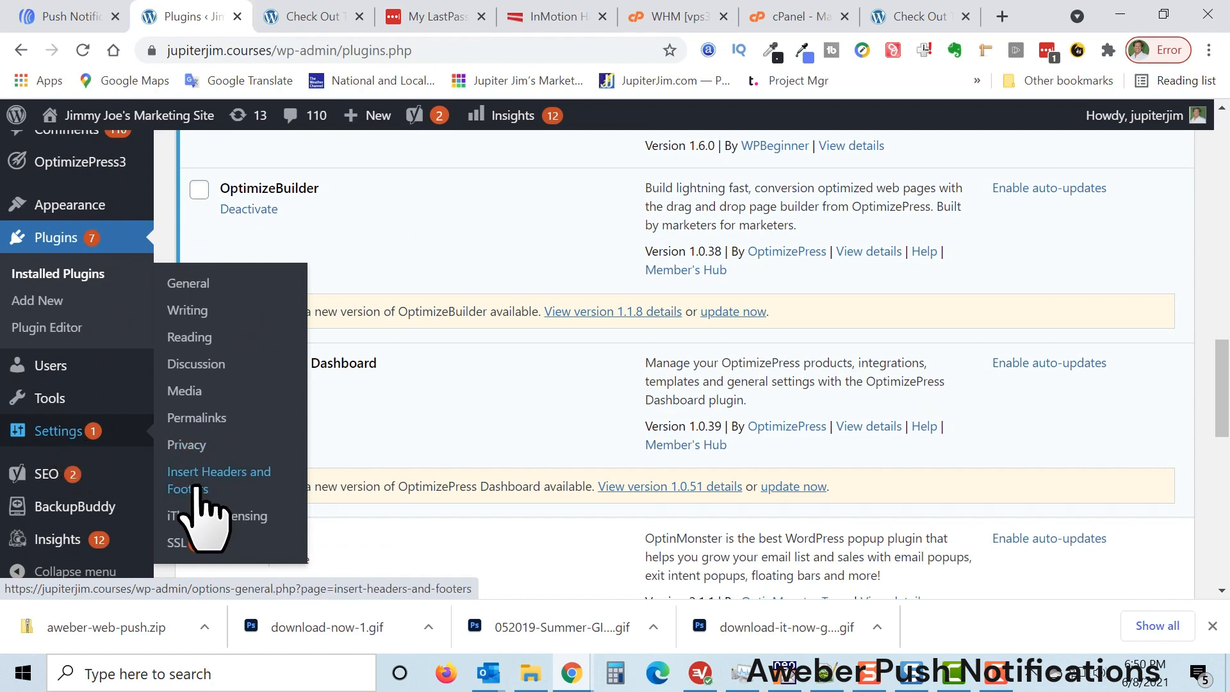
{"action": "left_click", "coordinate": [194, 487]}
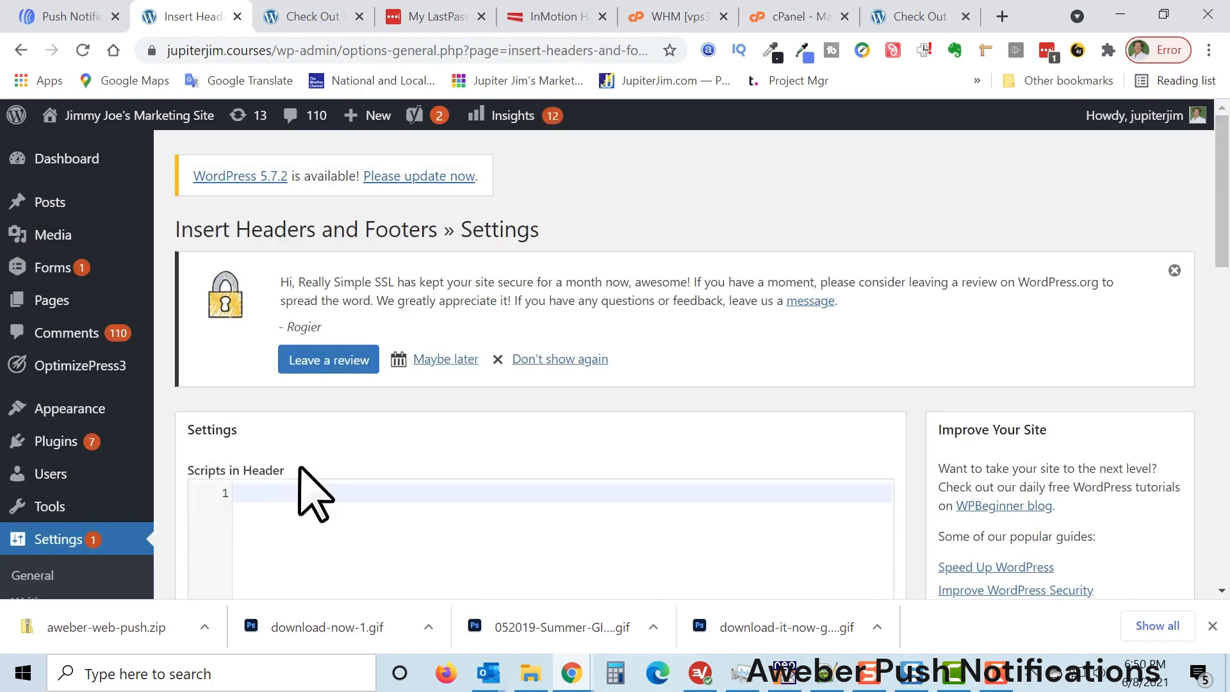
Paste the copied AWeber web push script into Scripts in Footer and save the plugin settings
{"action": "scroll", "coordinate": [631, 417], "scroll_direction": "down", "scroll_amount": 1}
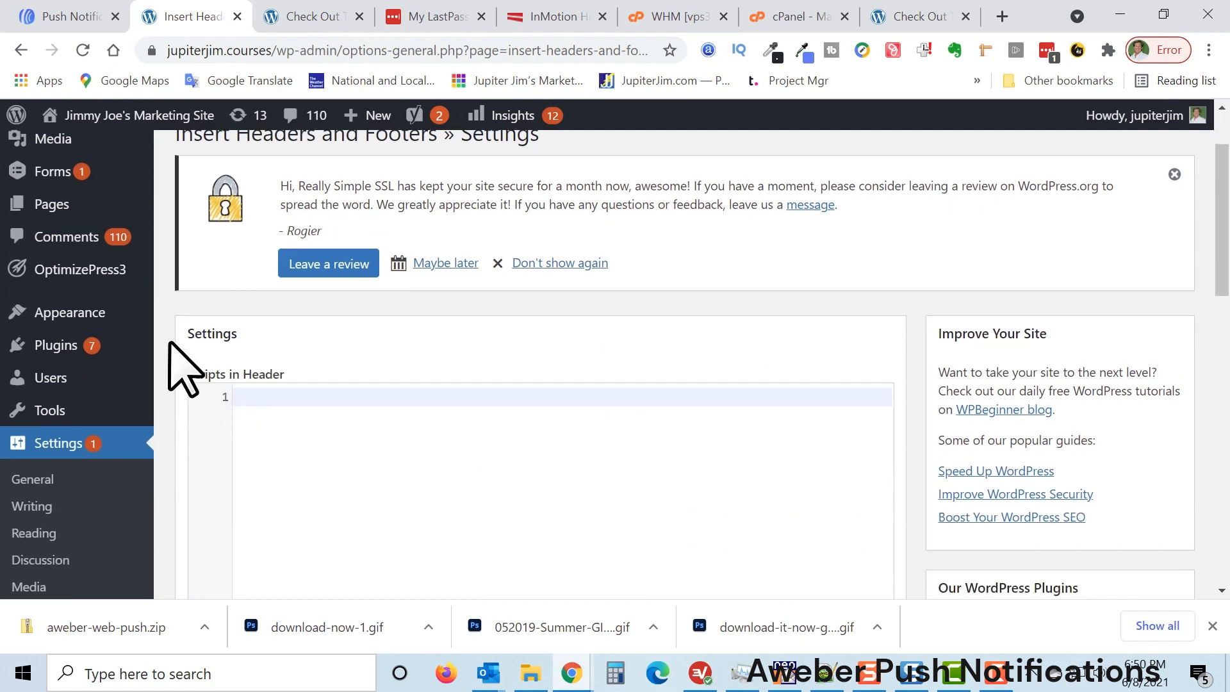
{"action": "scroll", "coordinate": [256, 343], "scroll_direction": "down", "scroll_amount": 3}
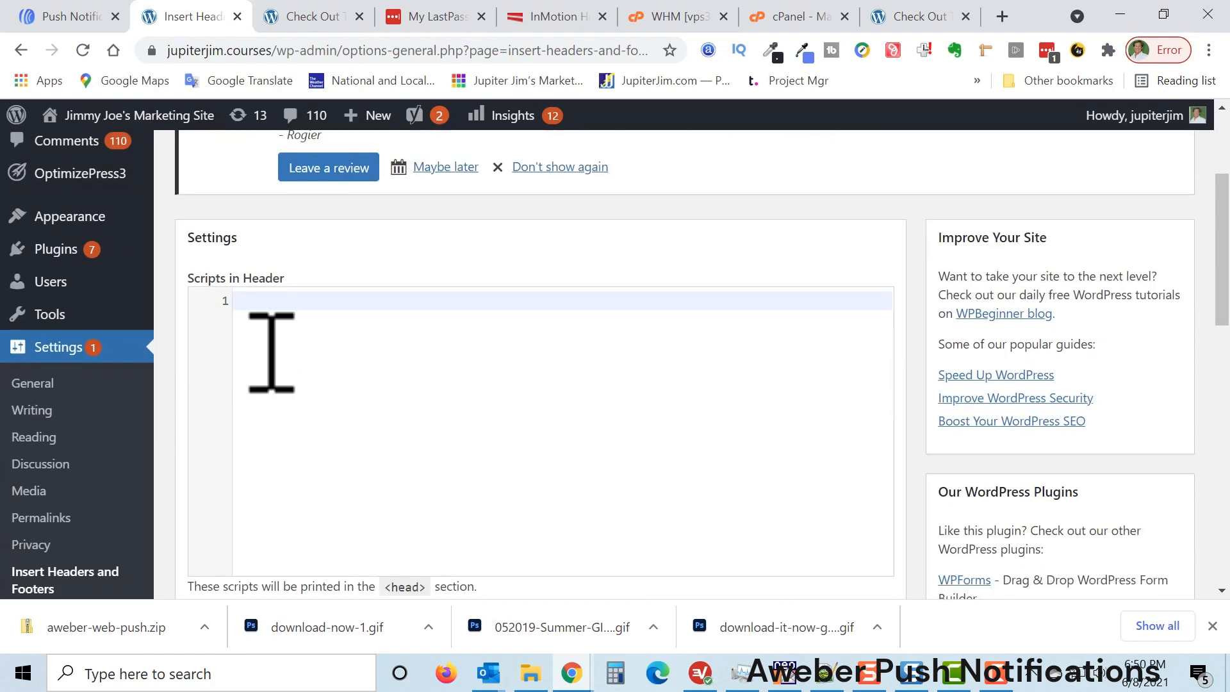
{"action": "scroll", "coordinate": [433, 294], "scroll_direction": "down", "scroll_amount": 5}
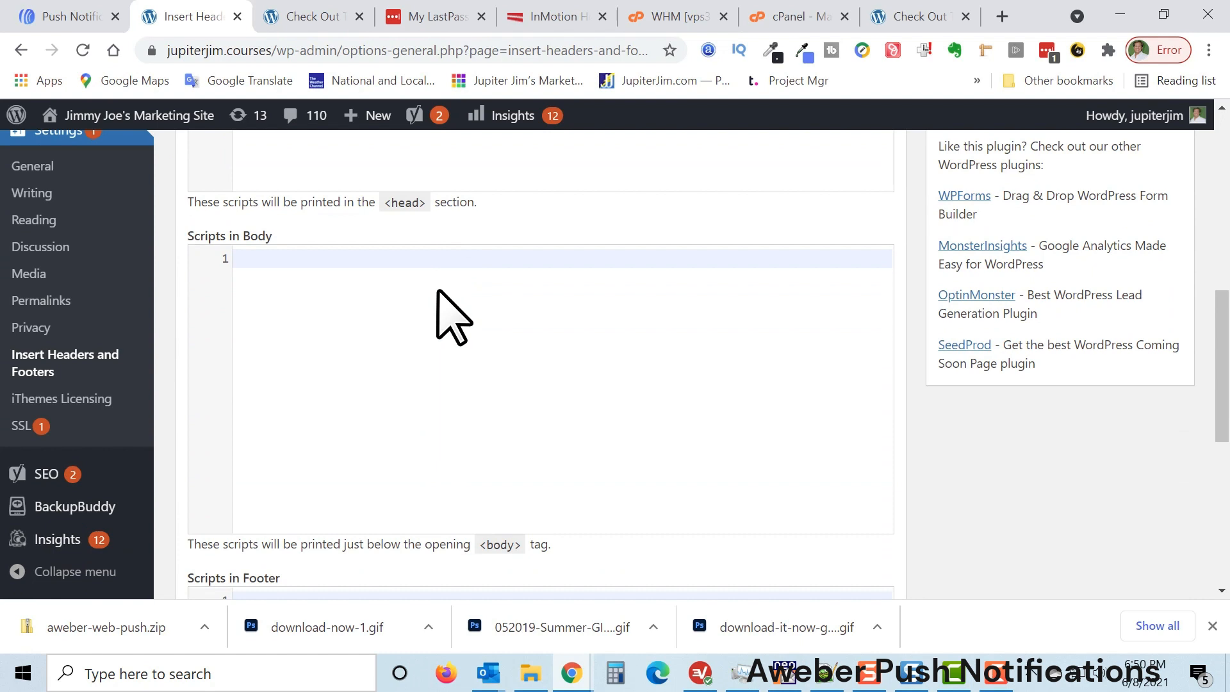
{"action": "scroll", "coordinate": [433, 288], "scroll_direction": "down", "scroll_amount": 3}
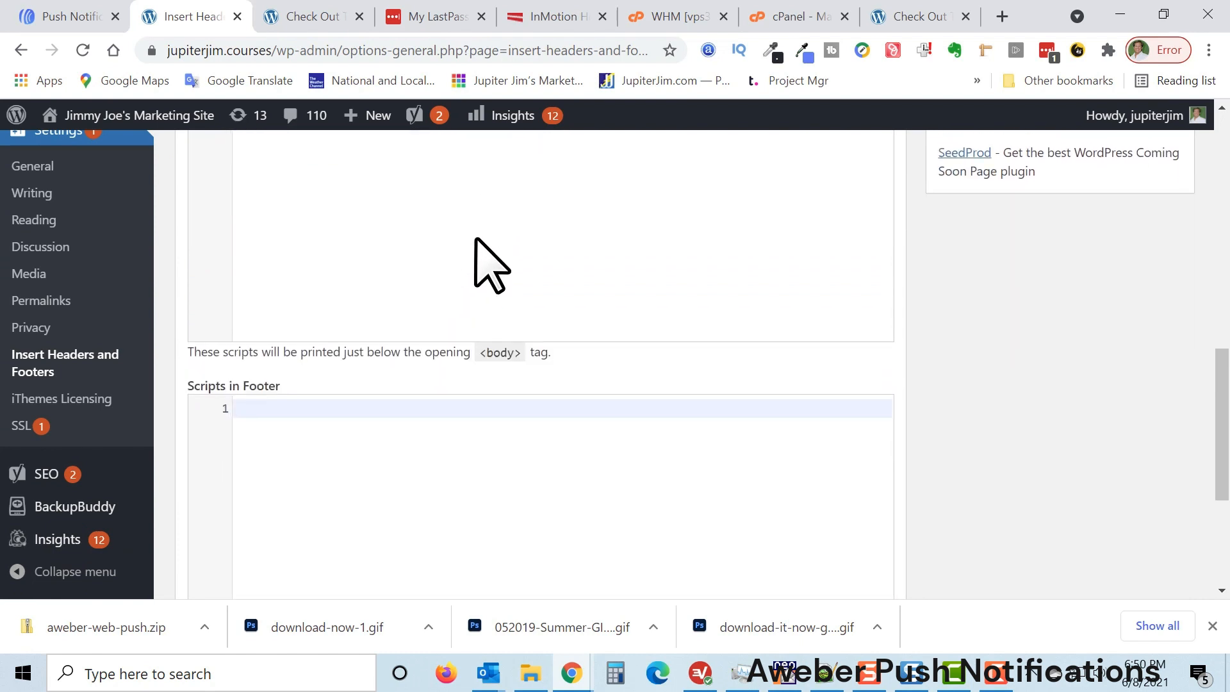
{"action": "scroll", "coordinate": [475, 238], "scroll_direction": "down", "scroll_amount": 3}
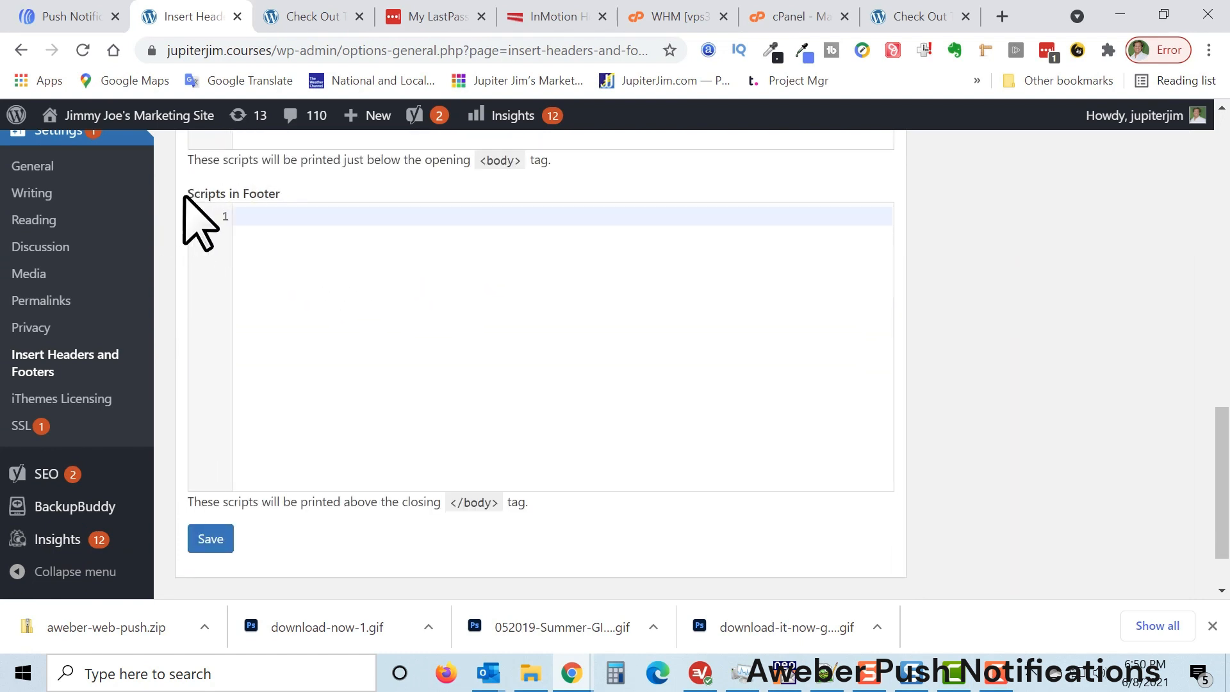
{"action": "left_click_drag", "start_coordinate": [185, 193], "coordinate": [280, 196]}
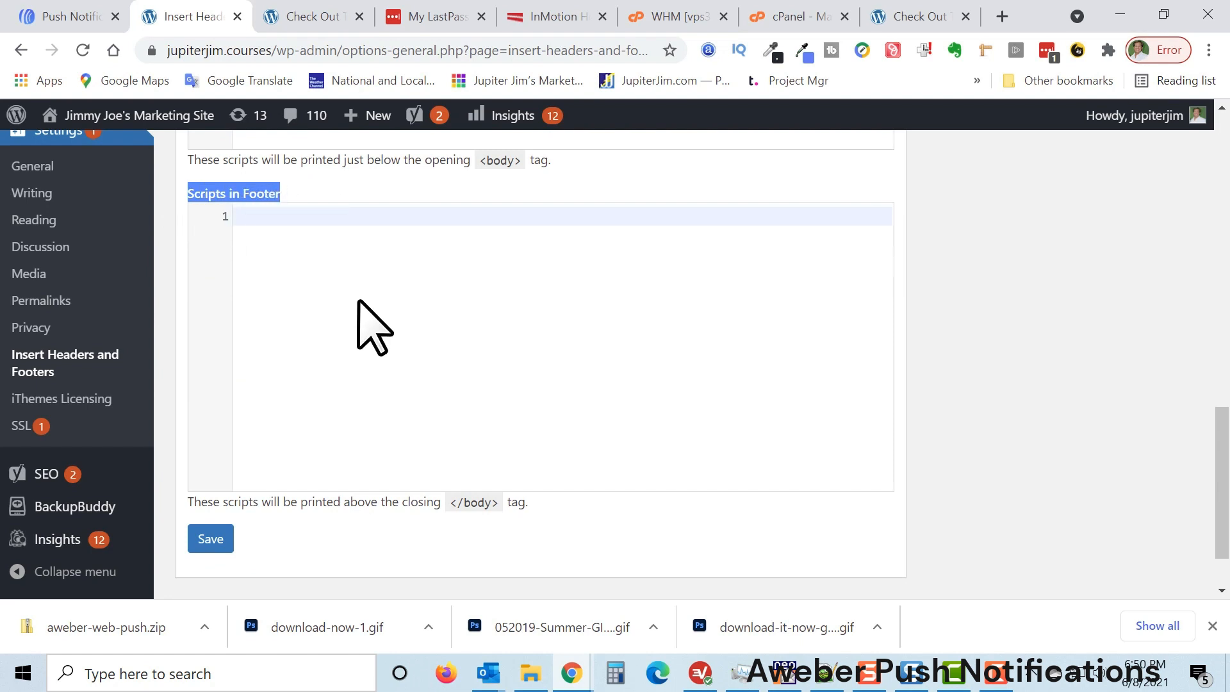
{"action": "scroll", "coordinate": [353, 346], "scroll_direction": "down", "scroll_amount": 1}
{"action": "left_click_drag", "start_coordinate": [188, 424], "coordinate": [532, 428]}
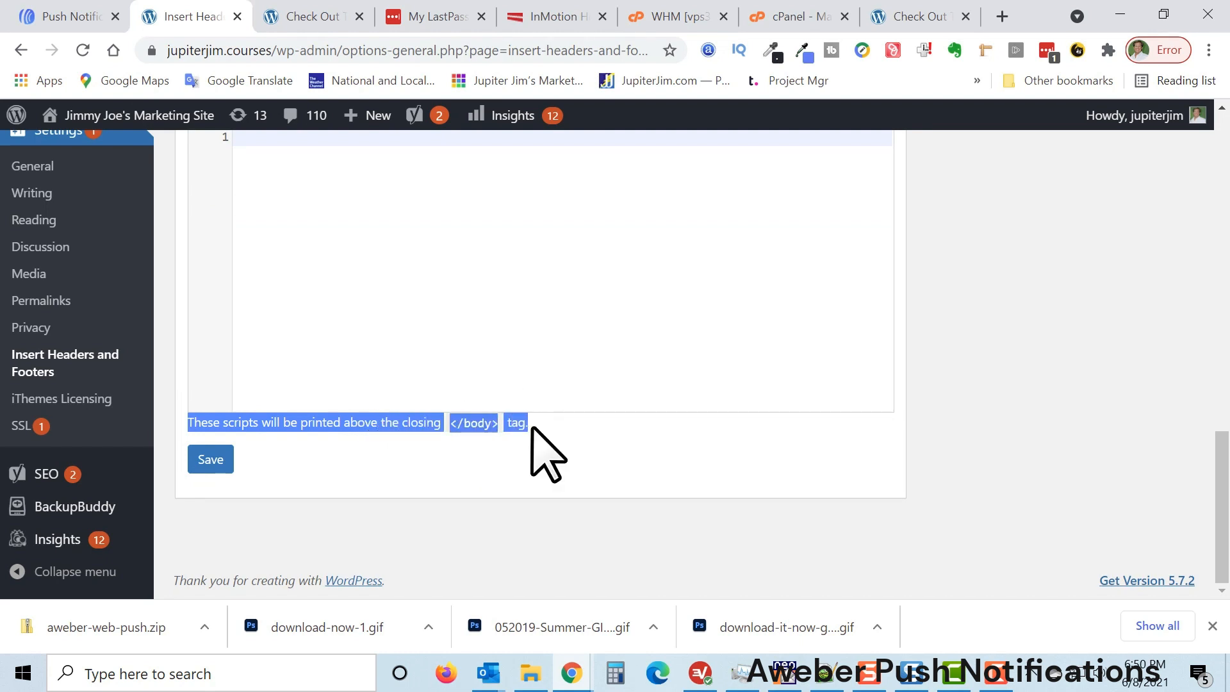
{"action": "scroll", "coordinate": [486, 353], "scroll_direction": "up", "scroll_amount": 3}
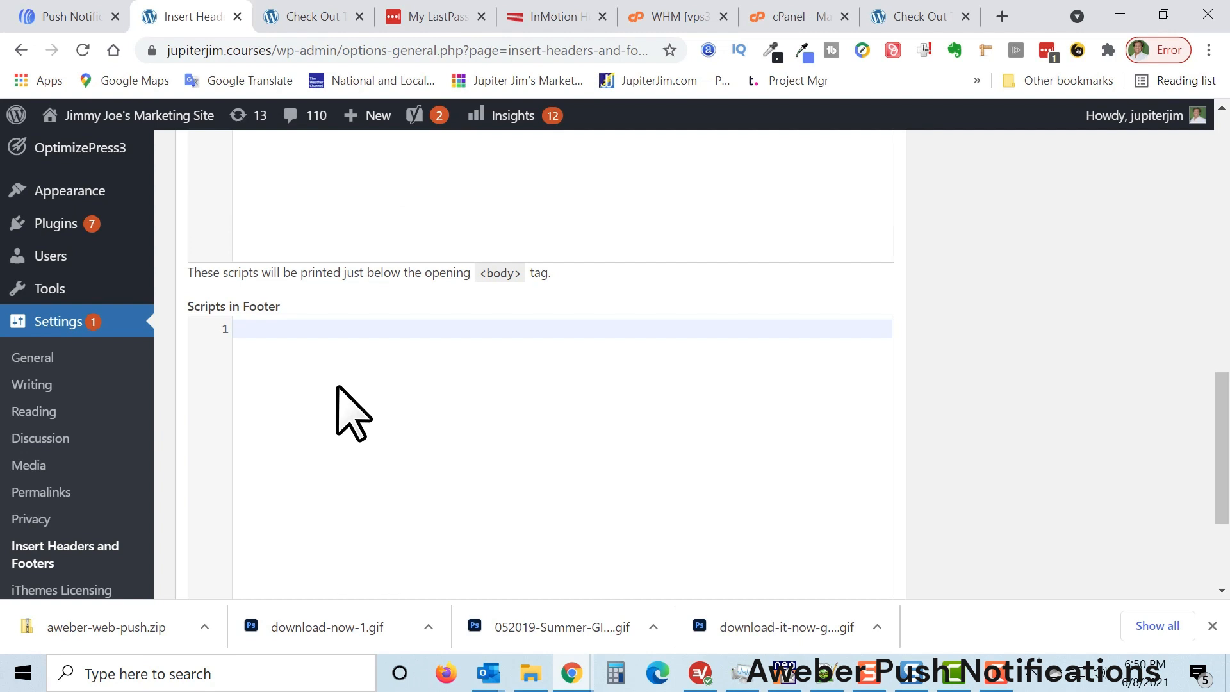
{"action": "key", "text": "ctrl+v"}
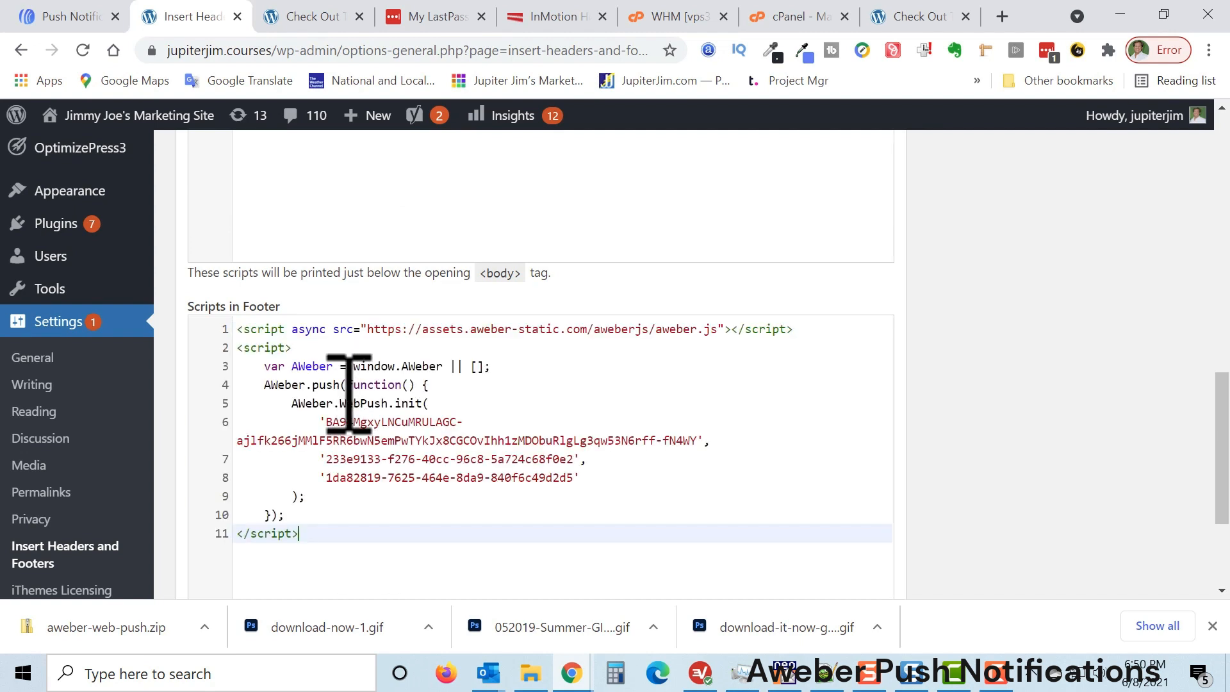
{"action": "scroll", "coordinate": [824, 433], "scroll_direction": "down", "scroll_amount": 3}
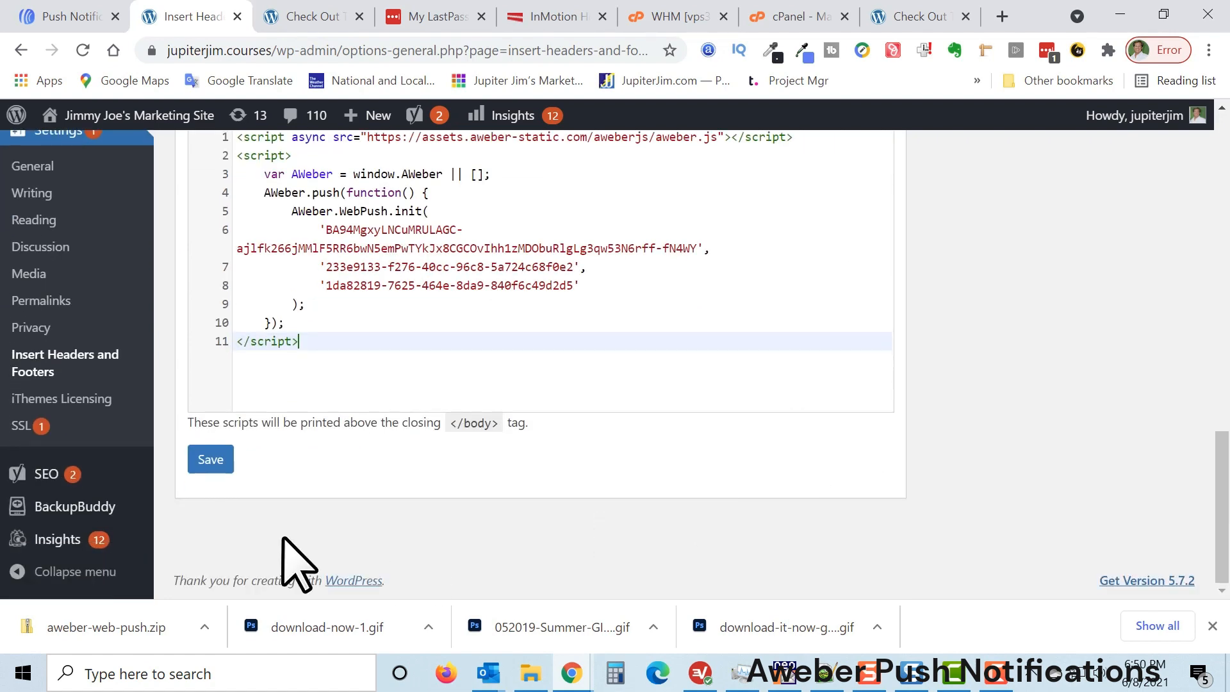
{"action": "left_click", "coordinate": [206, 458]}
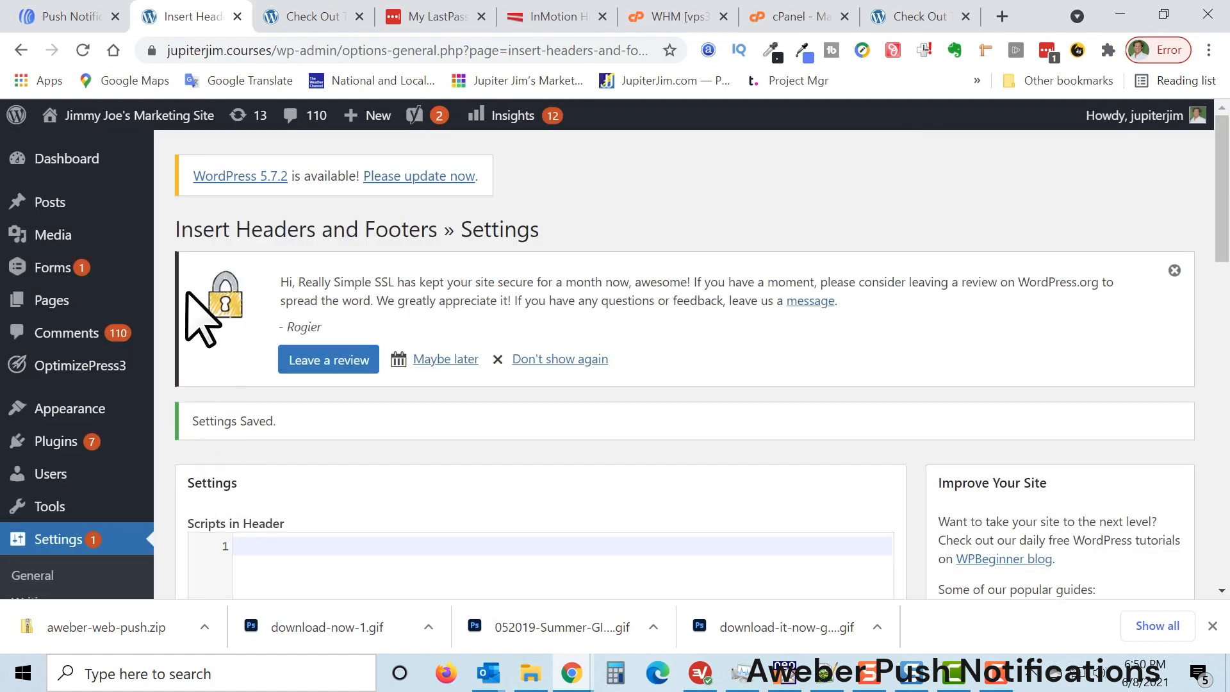
Switch back to the AWeber push notification settings and verify the script installation in setup step 2
{"action": "left_click", "coordinate": [71, 17]}
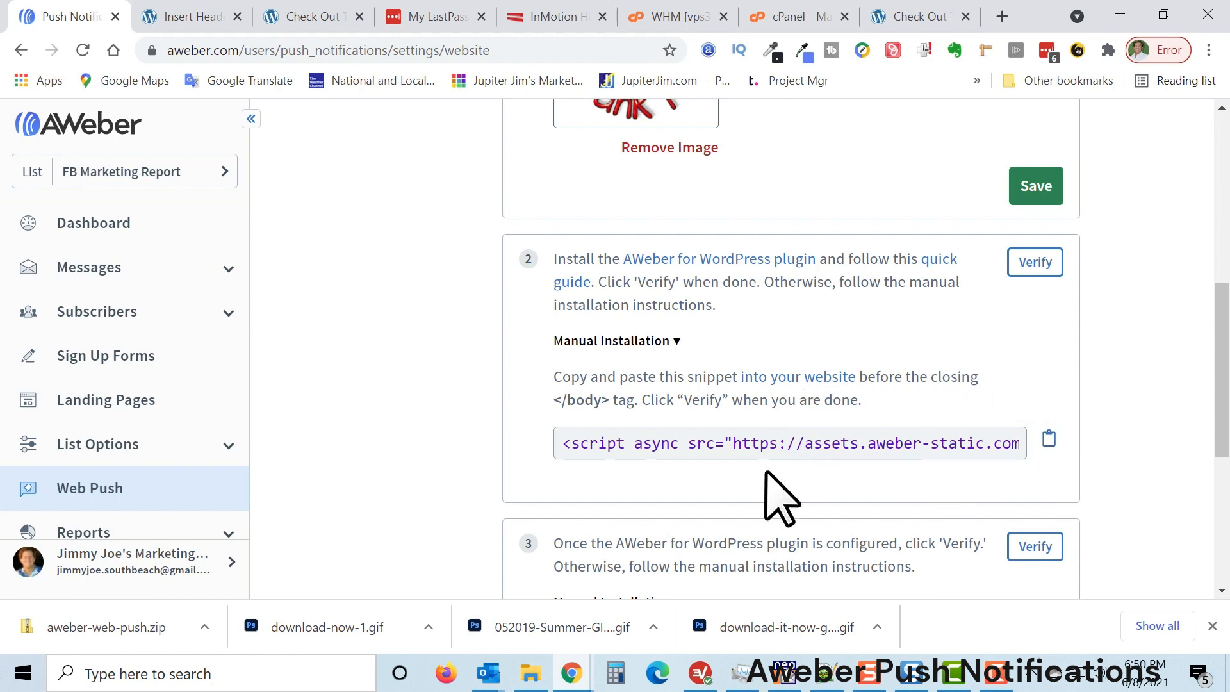
{"action": "left_click_drag", "start_coordinate": [782, 444], "coordinate": [1086, 359]}
{"action": "left_click", "coordinate": [1086, 358]}
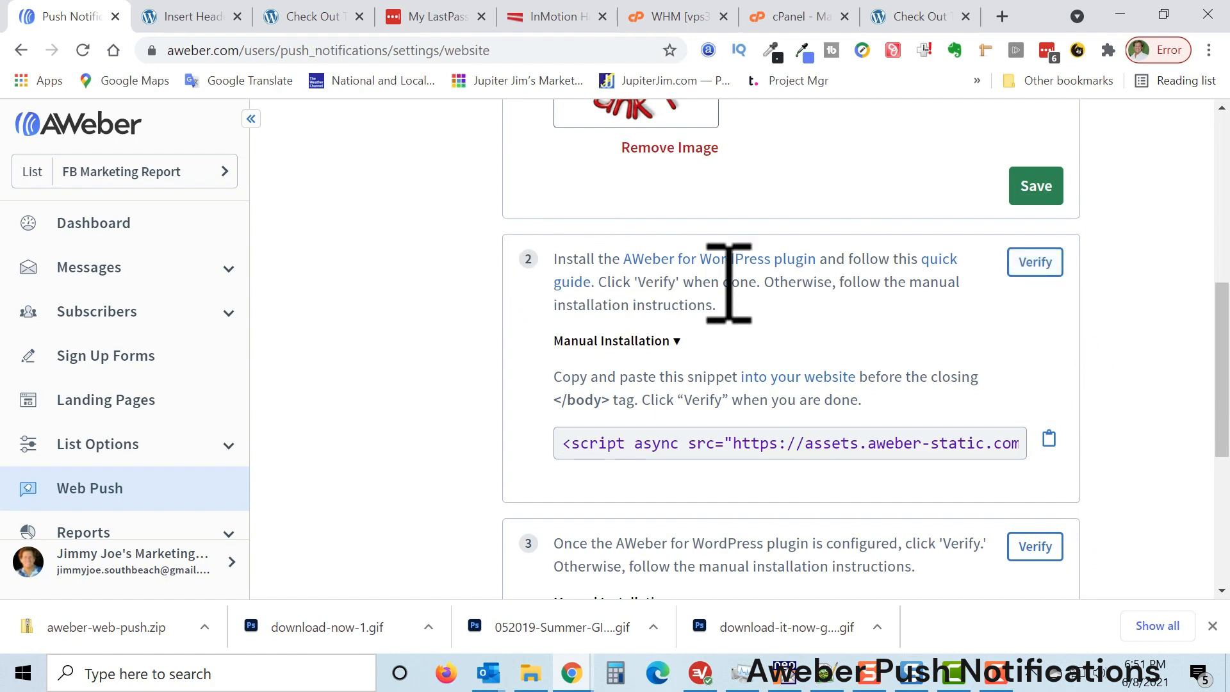
{"action": "left_click", "coordinate": [1023, 274]}
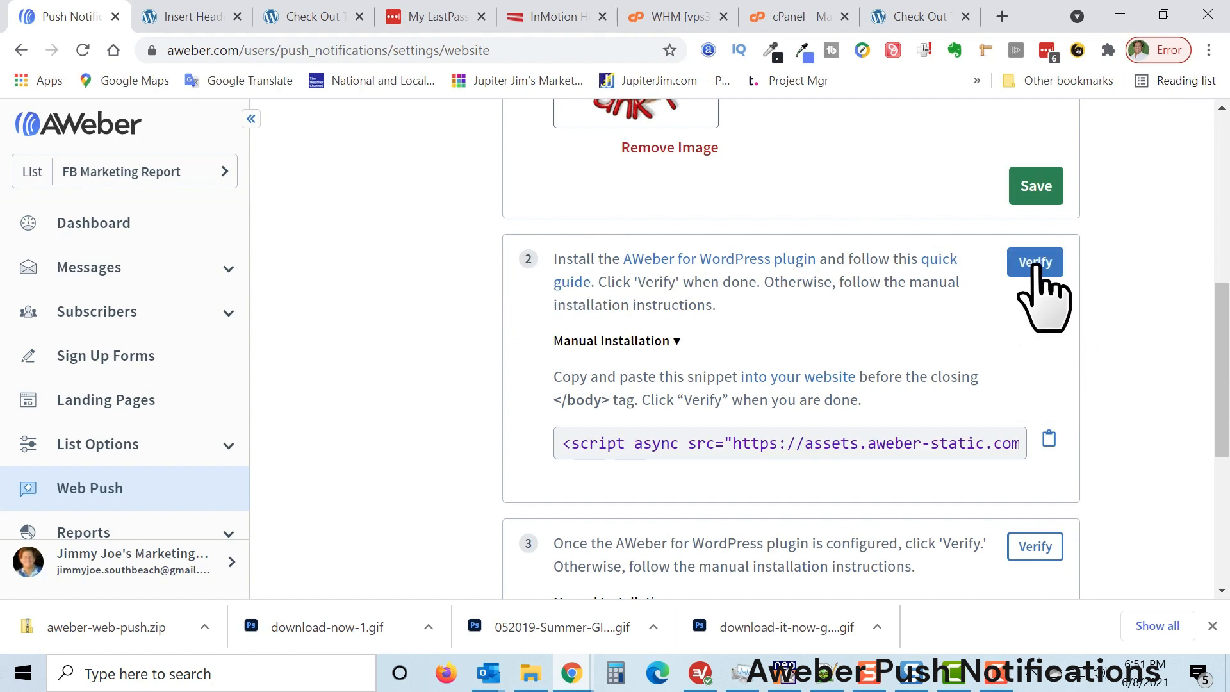
{"action": "left_click", "coordinate": [1034, 261]}
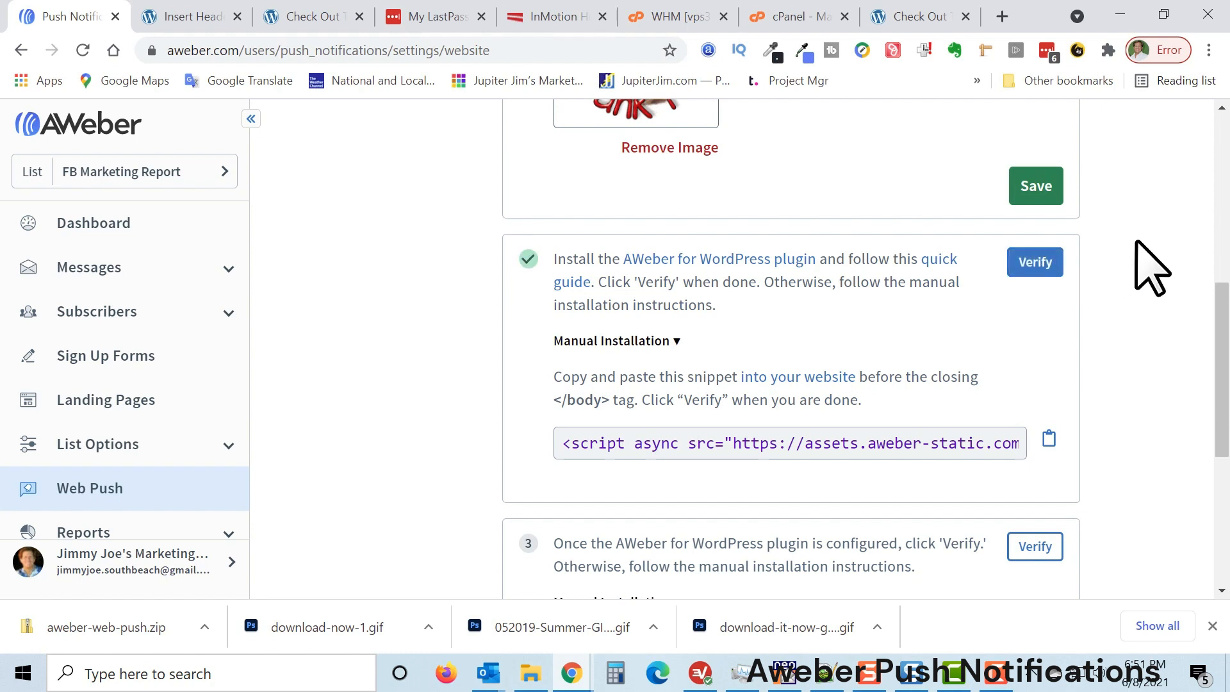
Expand the manual installation instructions of setup step 3 and read how to install the setup file
{"action": "scroll", "coordinate": [1139, 264], "scroll_direction": "down", "scroll_amount": 3}
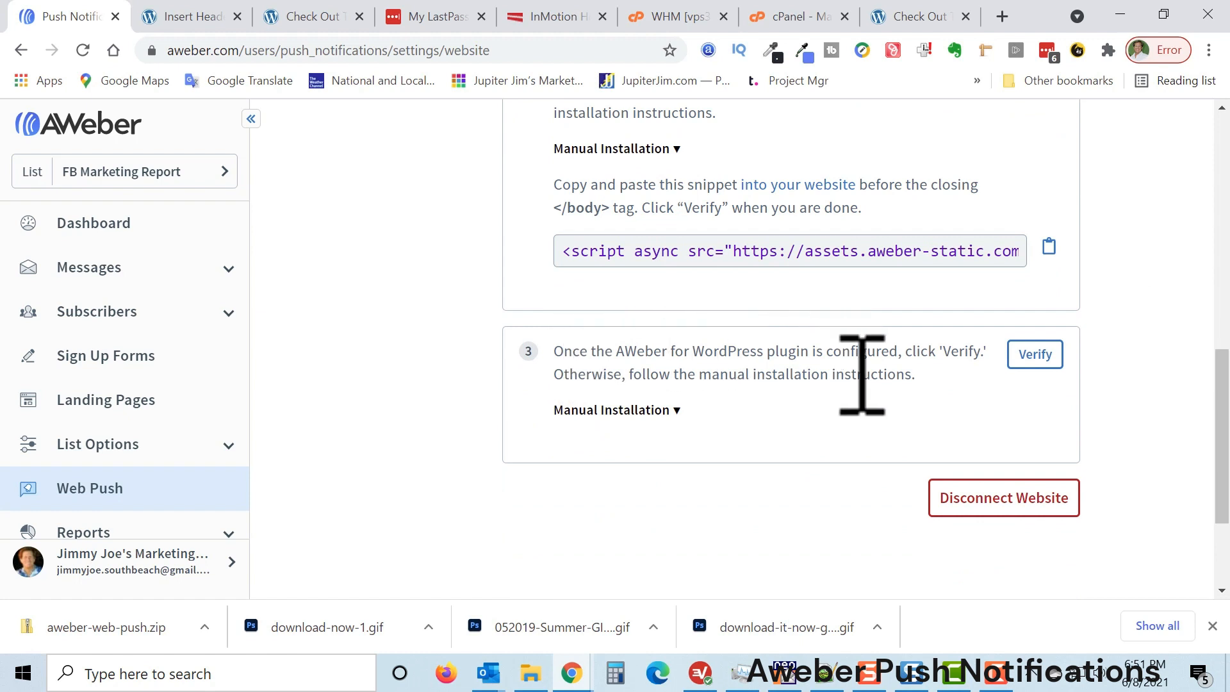
{"action": "left_click", "coordinate": [674, 413]}
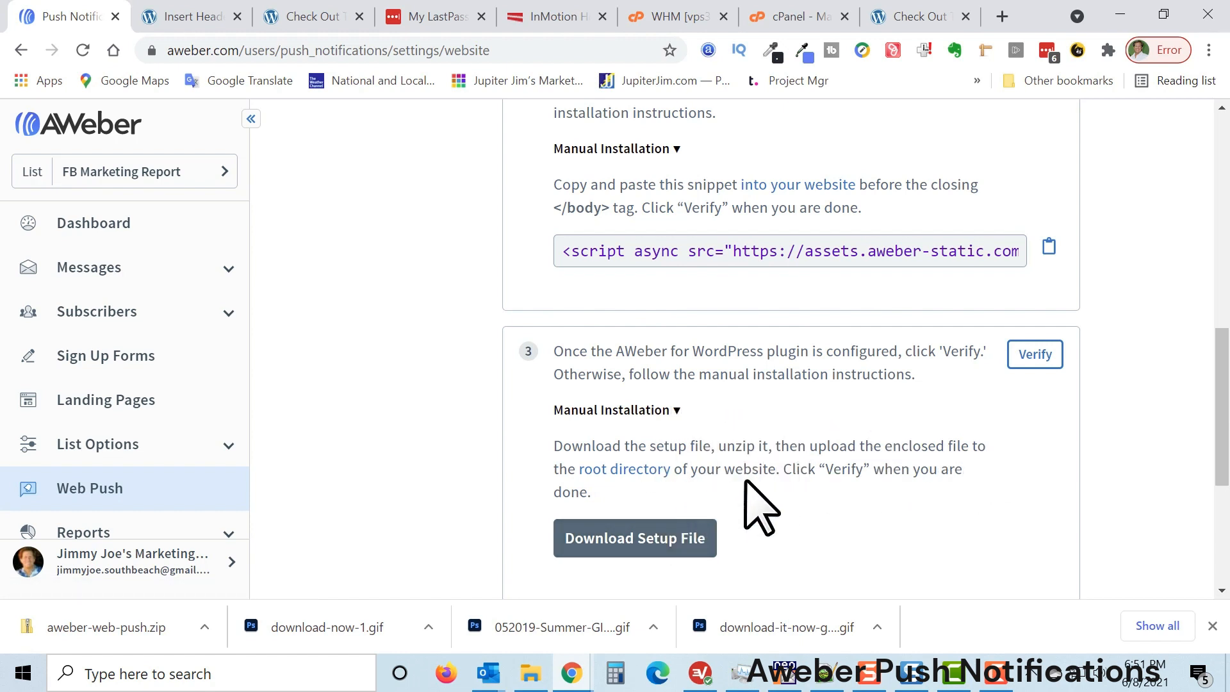
{"action": "scroll", "coordinate": [1134, 340], "scroll_direction": "down", "scroll_amount": 2}
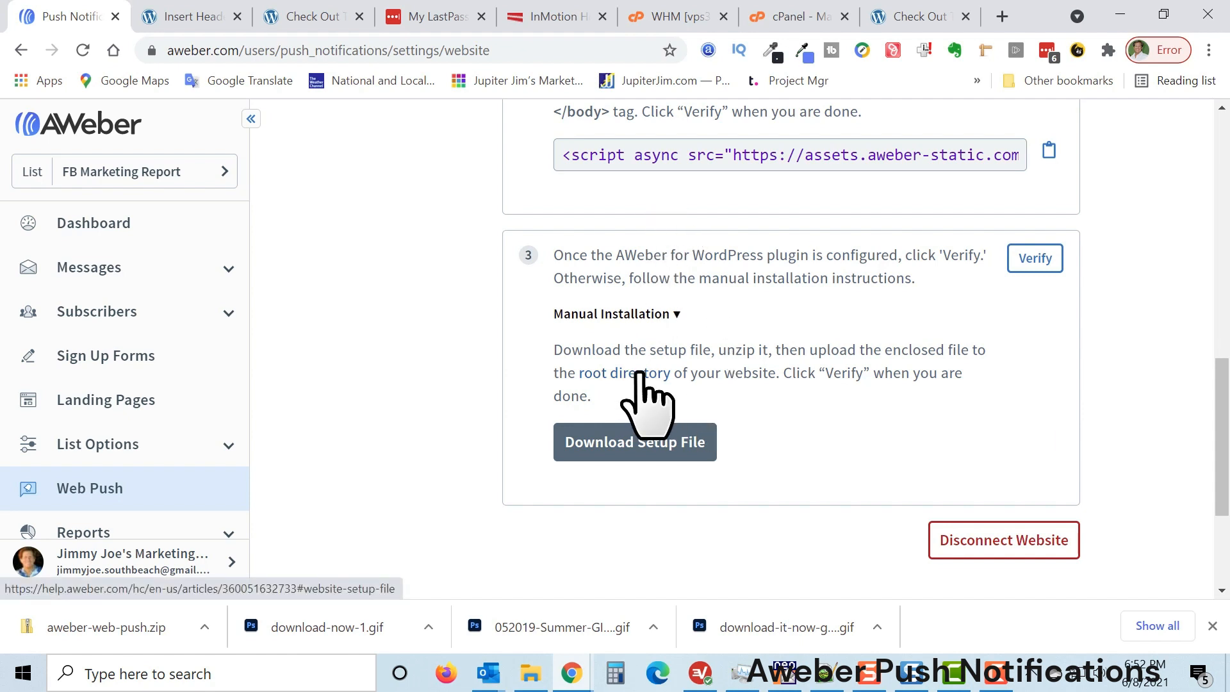
{"action": "left_click_drag", "start_coordinate": [693, 256], "coordinate": [785, 280]}
{"action": "left_click", "coordinate": [821, 410]}
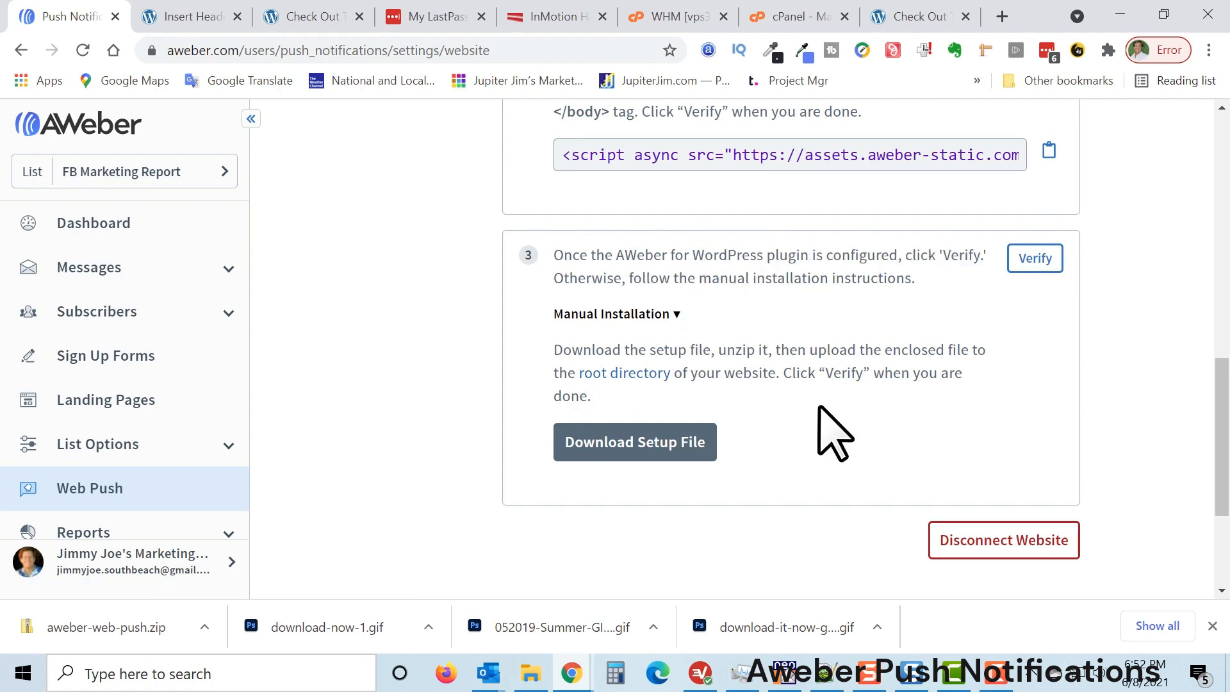
Download the setup file aweber-web-push.zip into the JavaScript for Web Push Notifications folder inside 001 AWeber Crash Course 2022
{"action": "left_click", "coordinate": [631, 448]}
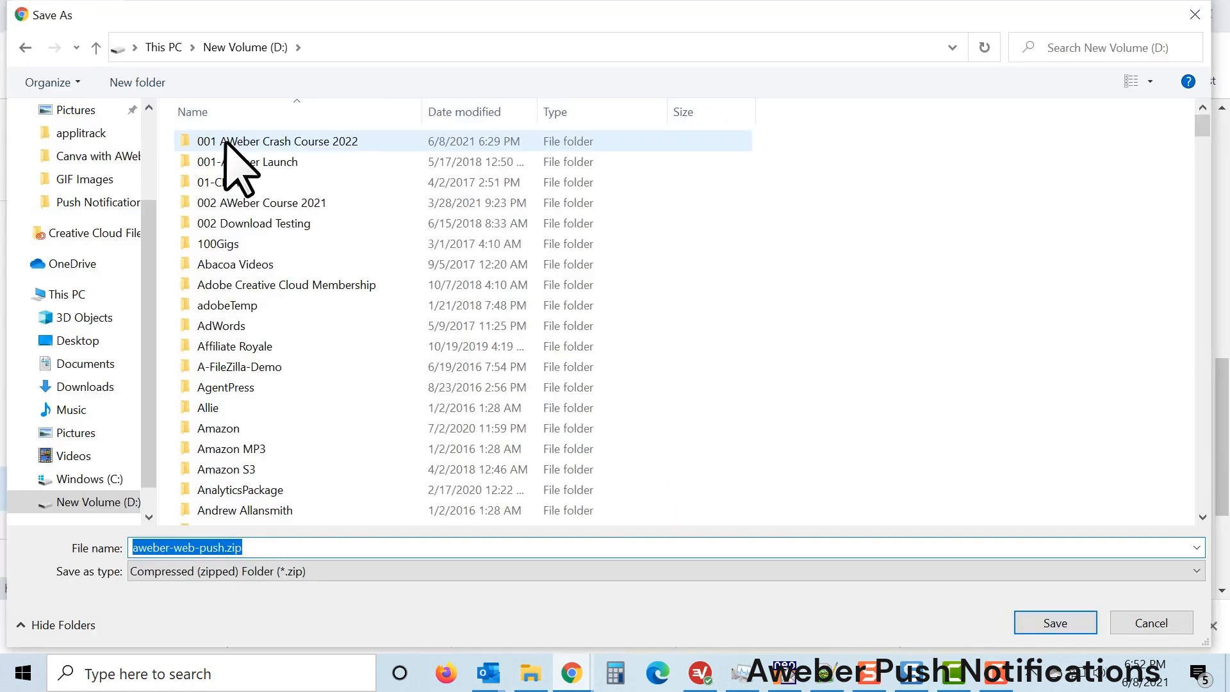
{"action": "left_click", "coordinate": [228, 144]}
{"action": "double_click", "coordinate": [227, 144]}
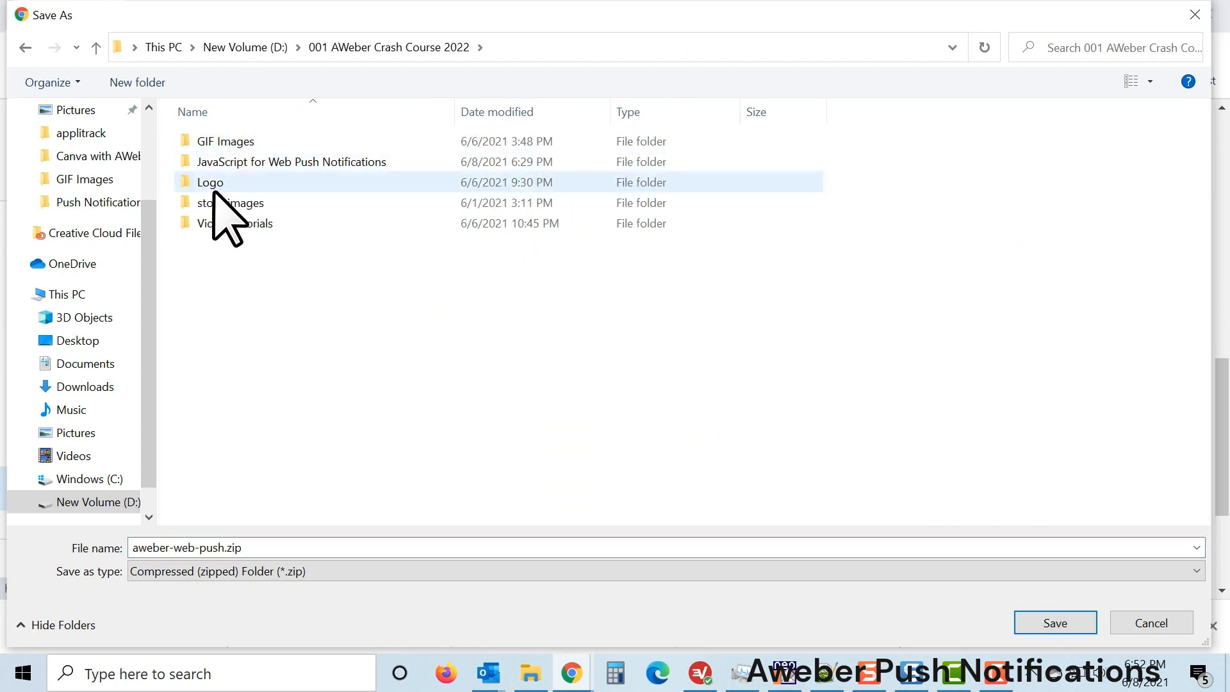
{"action": "double_click", "coordinate": [226, 162]}
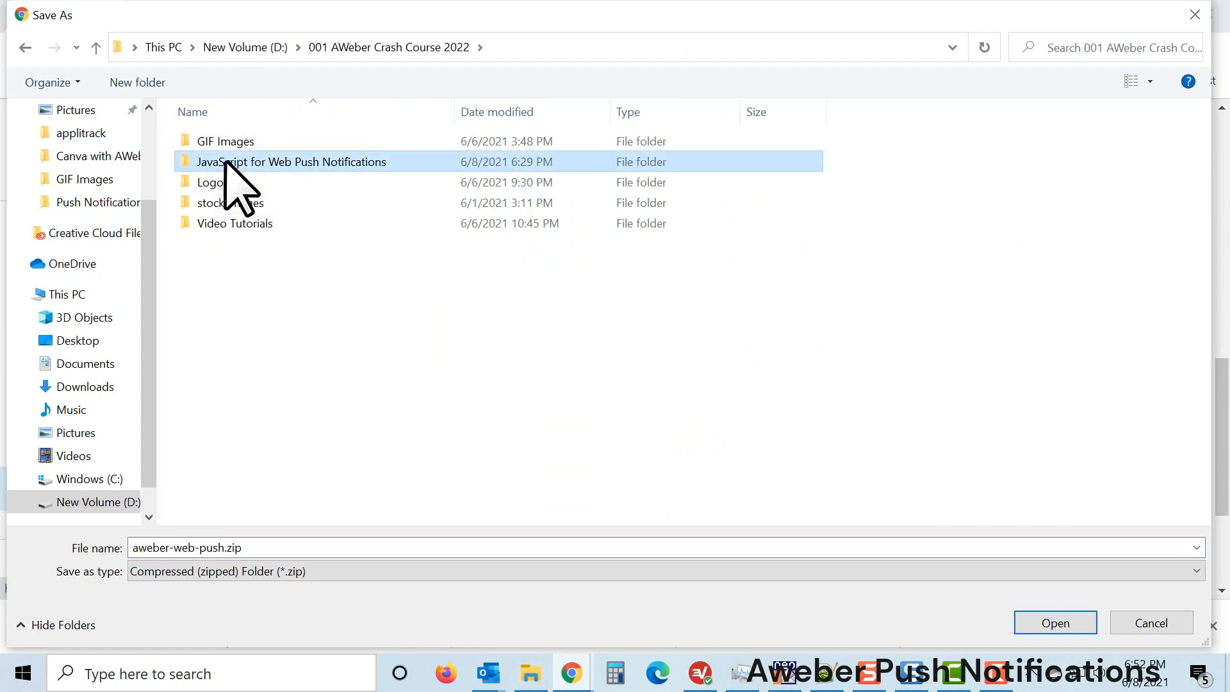
{"action": "left_click", "coordinate": [1065, 623]}
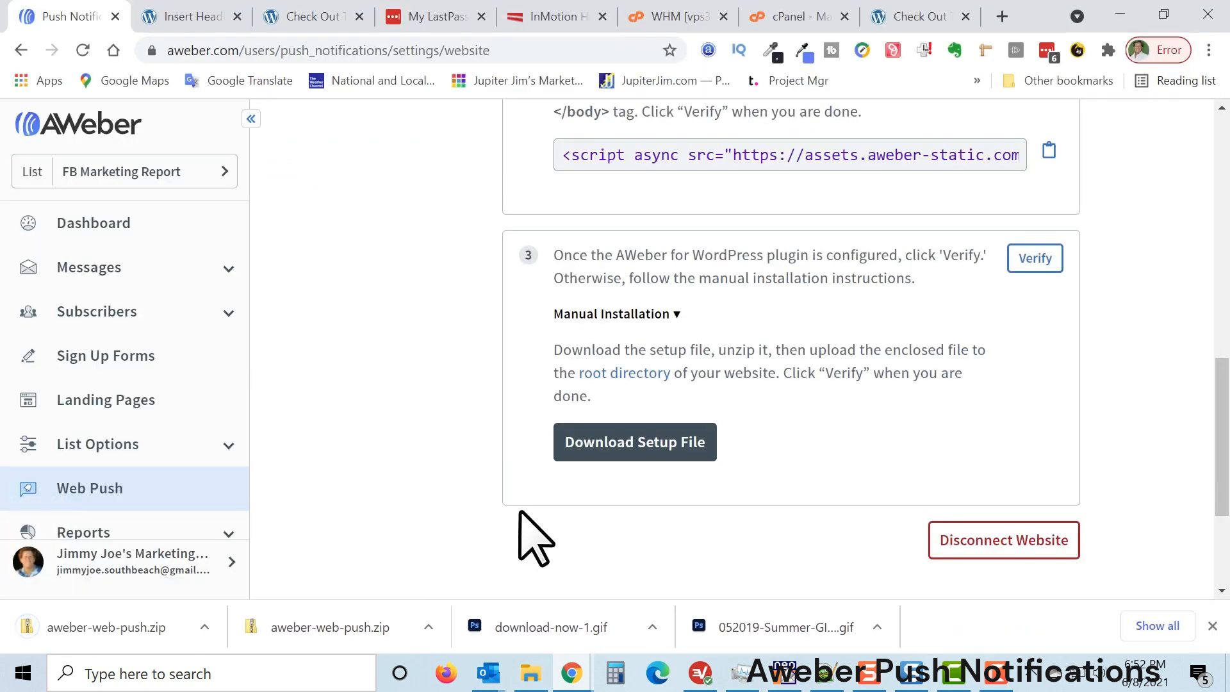
Show the downloaded aweber-web-push.zip in its folder and extract it with 7-Zip into an aweber-web-push folder
{"action": "left_click", "coordinate": [204, 628]}
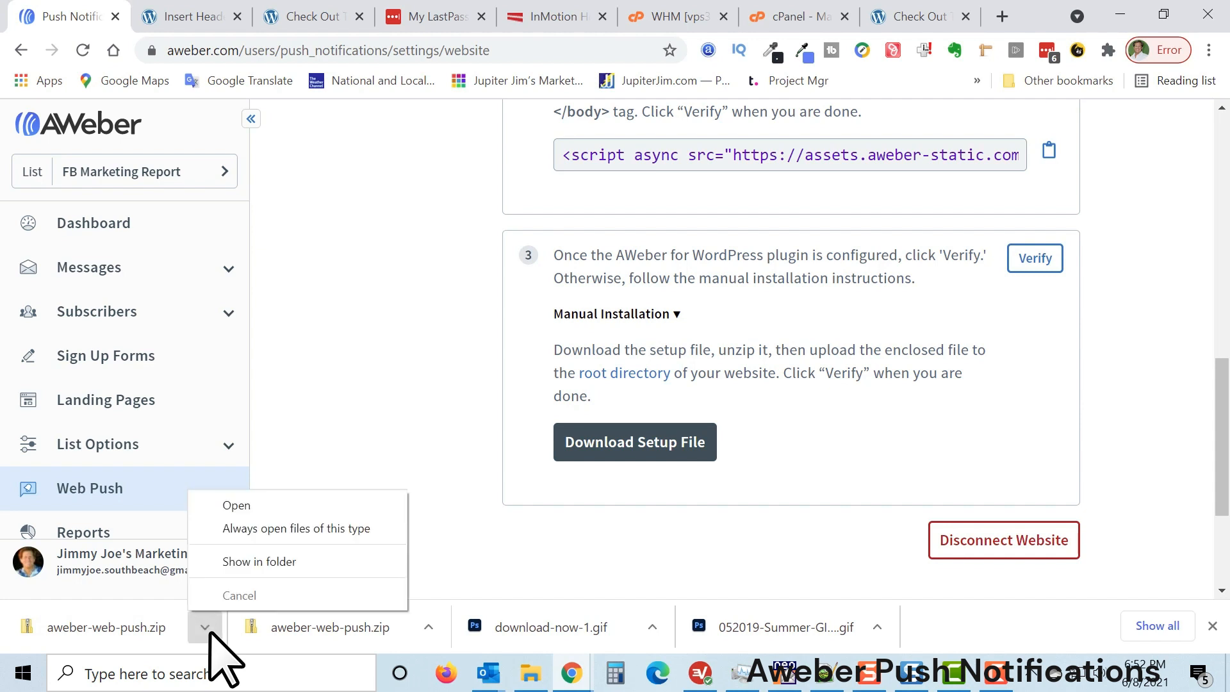
{"action": "left_click", "coordinate": [249, 569]}
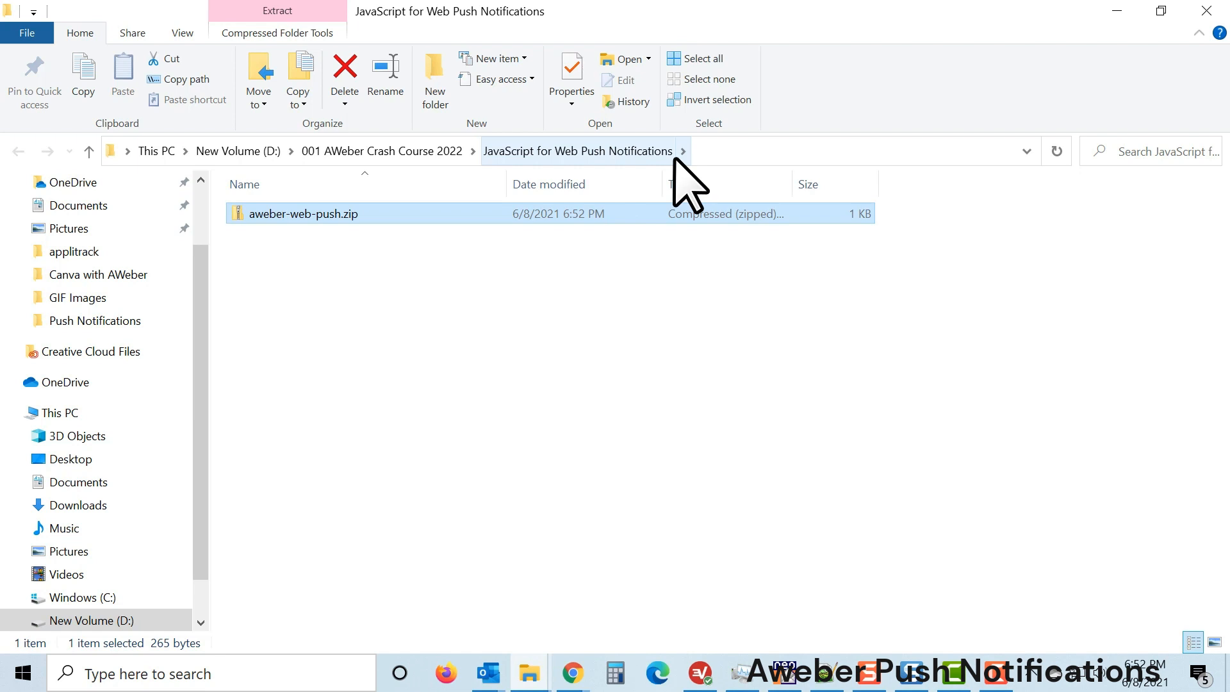
{"action": "left_click", "coordinate": [485, 333]}
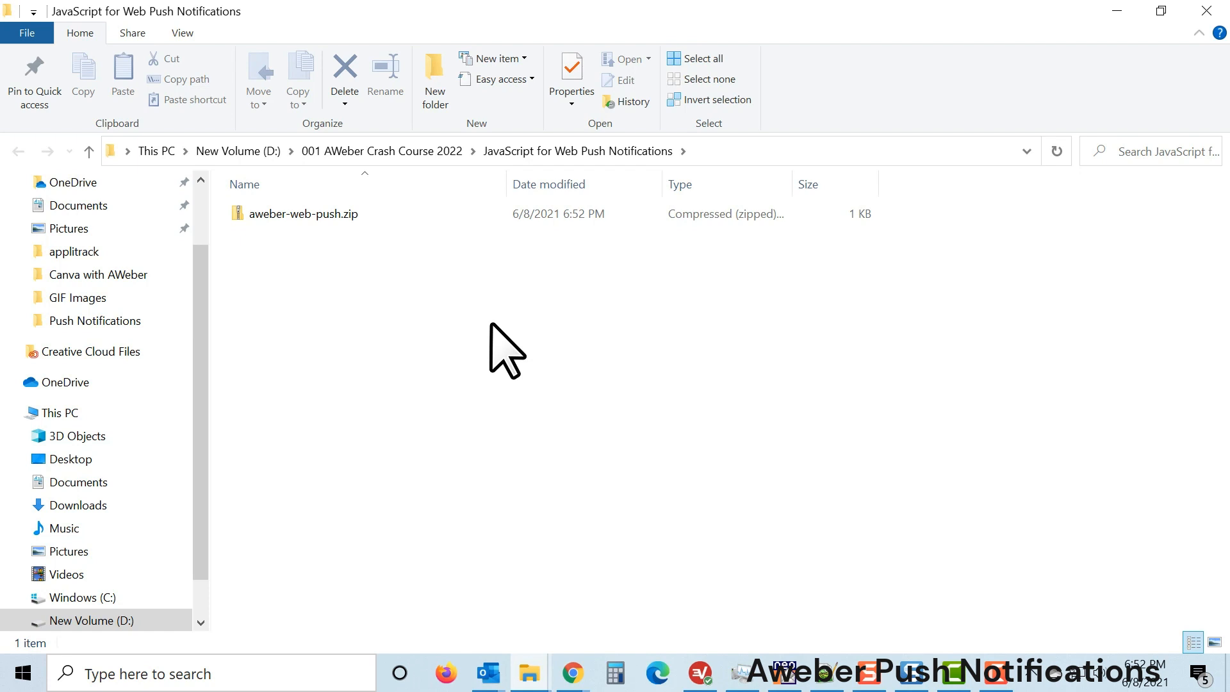
{"action": "left_click", "coordinate": [237, 213]}
{"action": "right_click", "coordinate": [237, 212]}
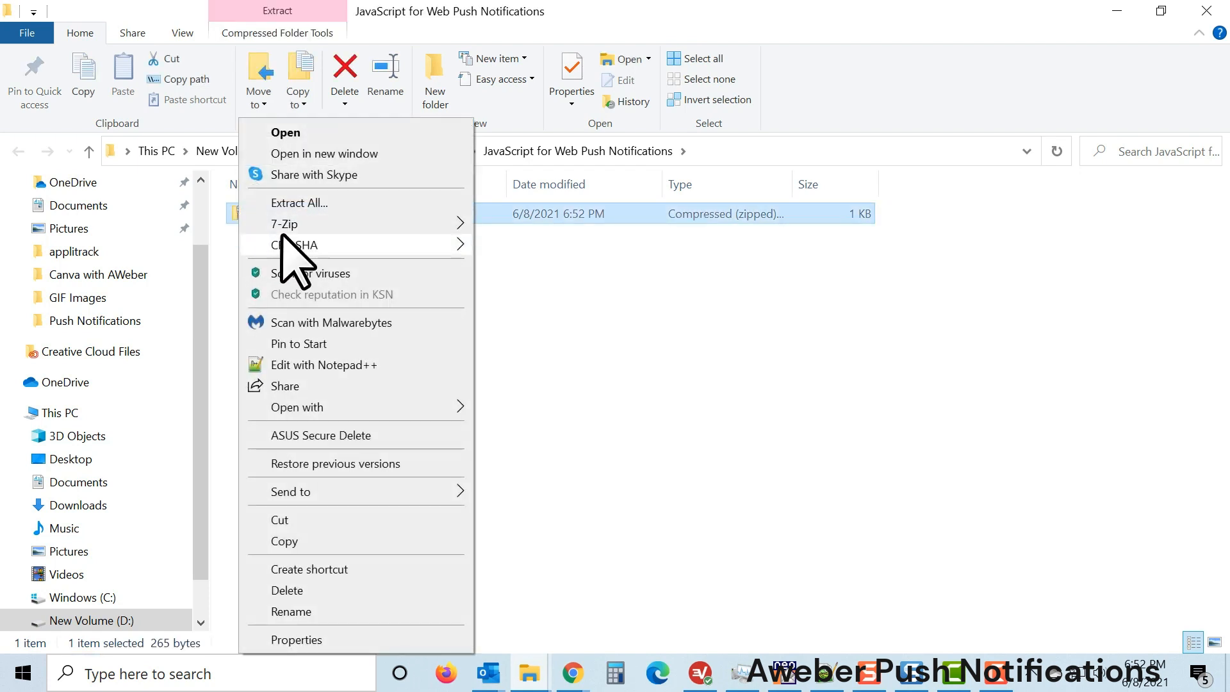
{"action": "mouse_move", "coordinate": [303, 228]}
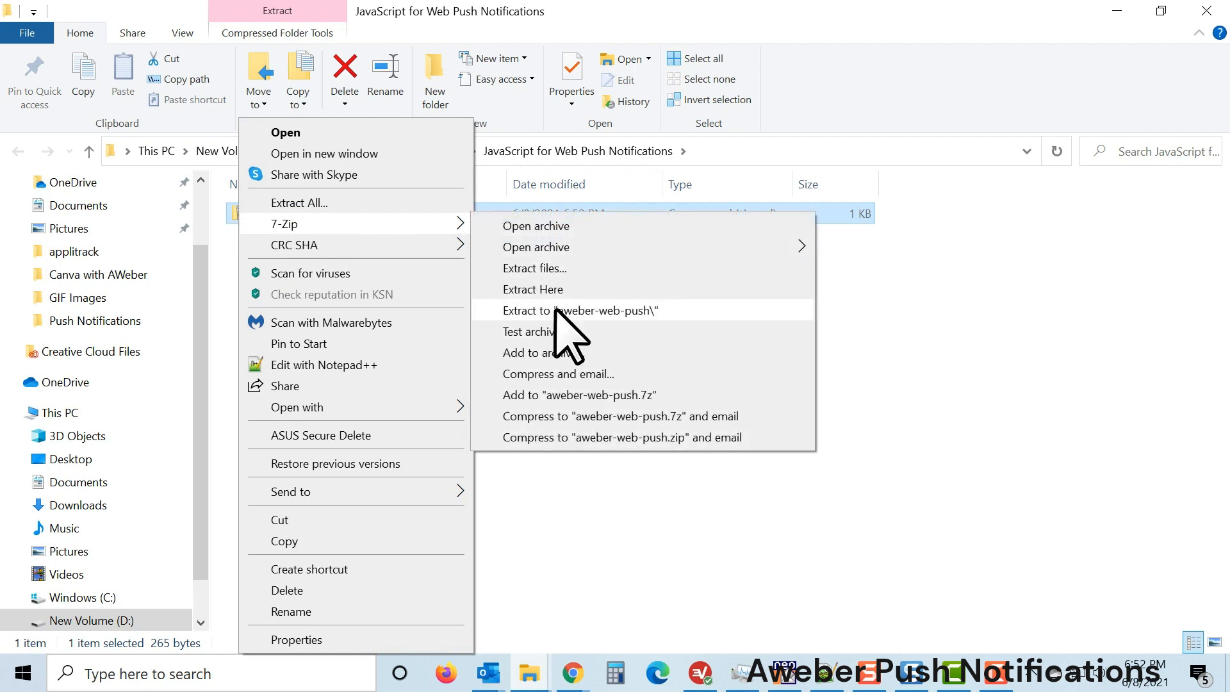
{"action": "left_click", "coordinate": [555, 310]}
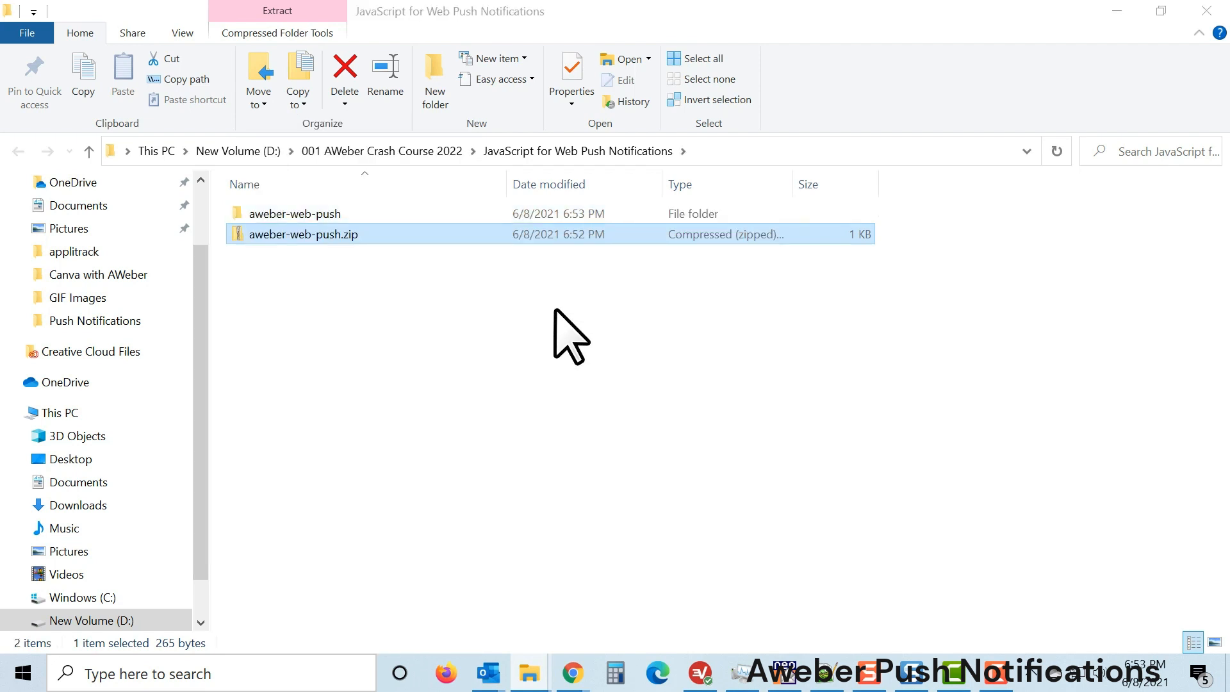
Look inside the extracted aweber-web-push folder and reread the upload instructions of setup step 3 in AWeber
{"action": "double_click", "coordinate": [282, 215]}
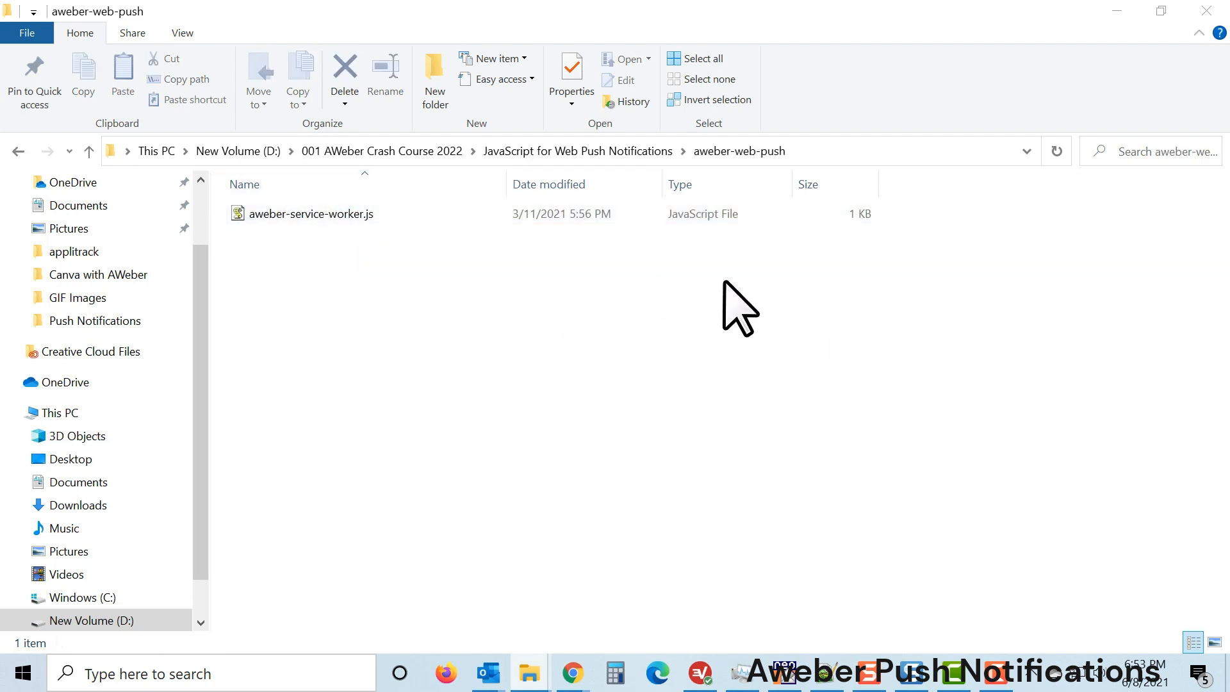
{"action": "left_click", "coordinate": [1117, 11]}
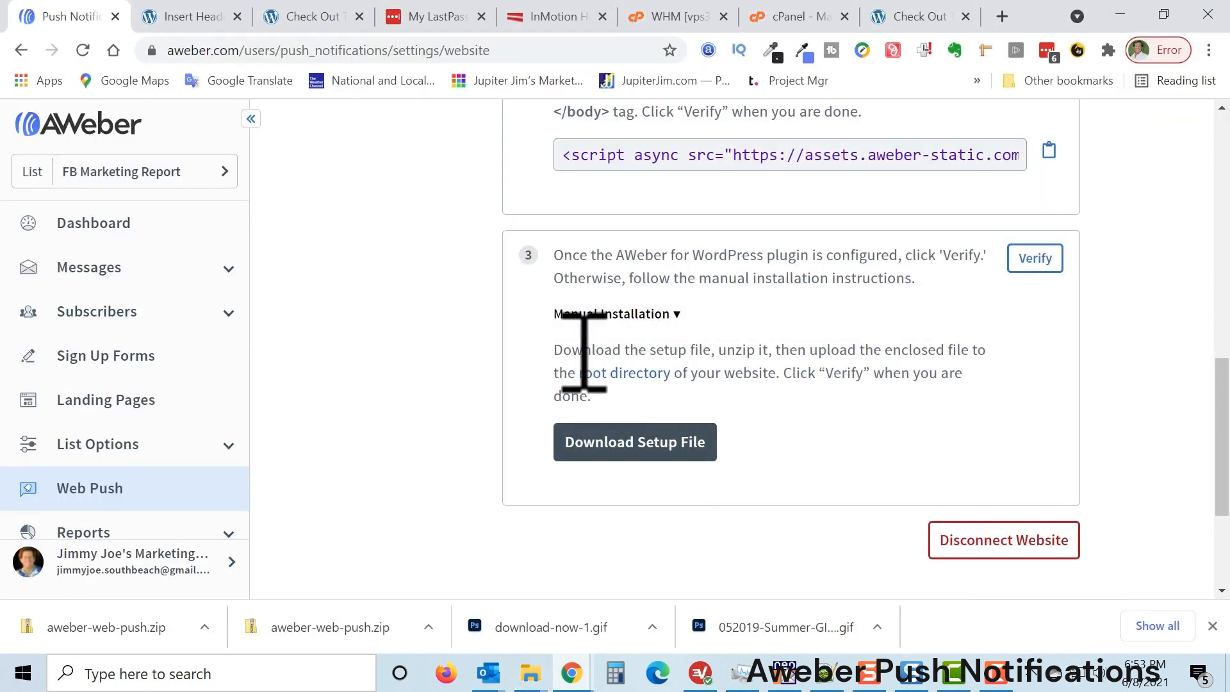
{"action": "left_click_drag", "start_coordinate": [557, 351], "coordinate": [997, 345]}
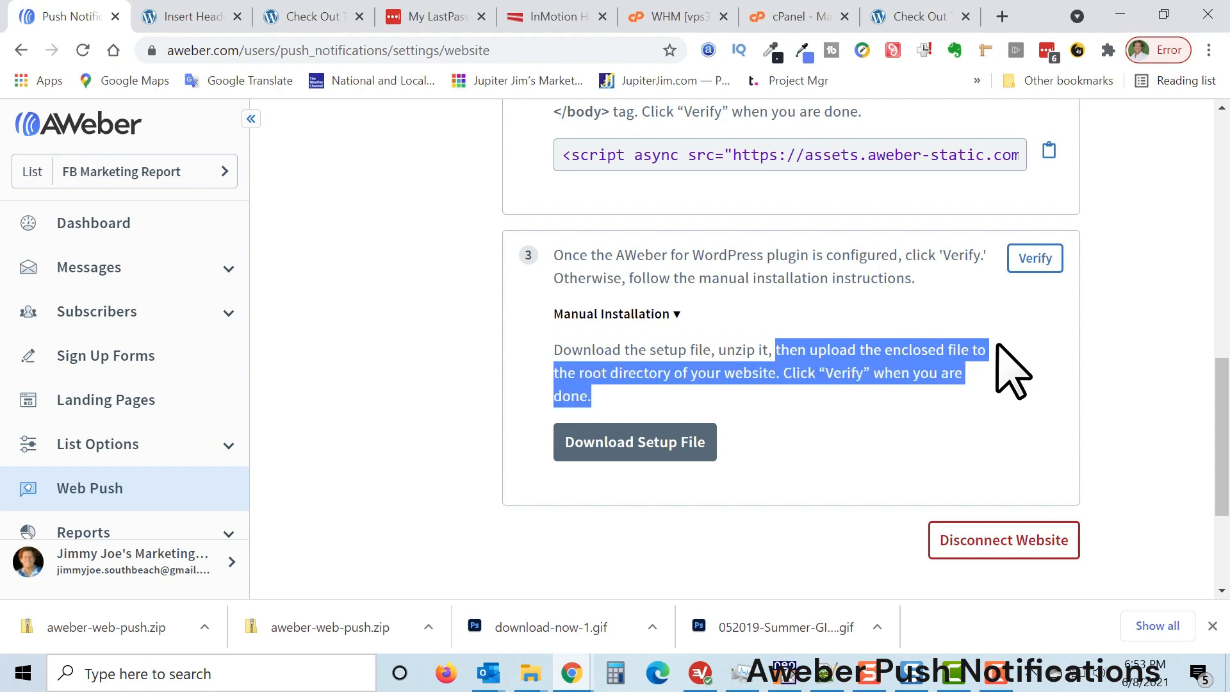
{"action": "left_click", "coordinate": [1039, 352]}
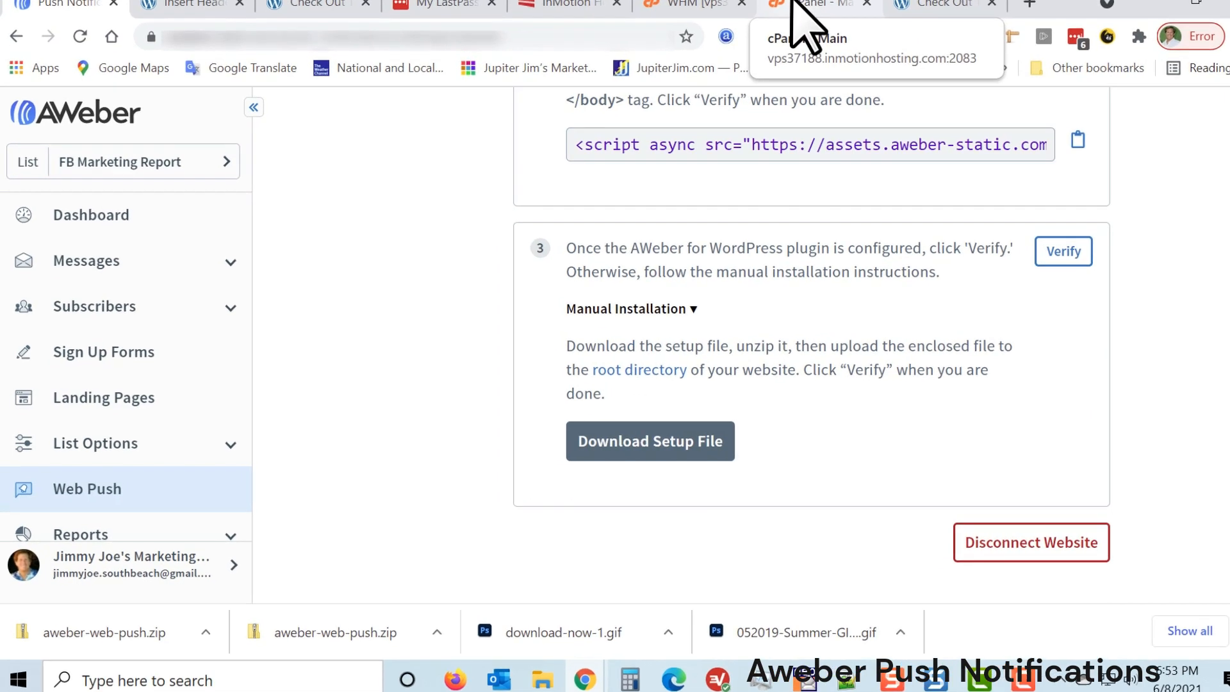
Switch to the website's cPanel, open File Manager and go to the public_html folder
{"action": "left_click", "coordinate": [794, 7]}
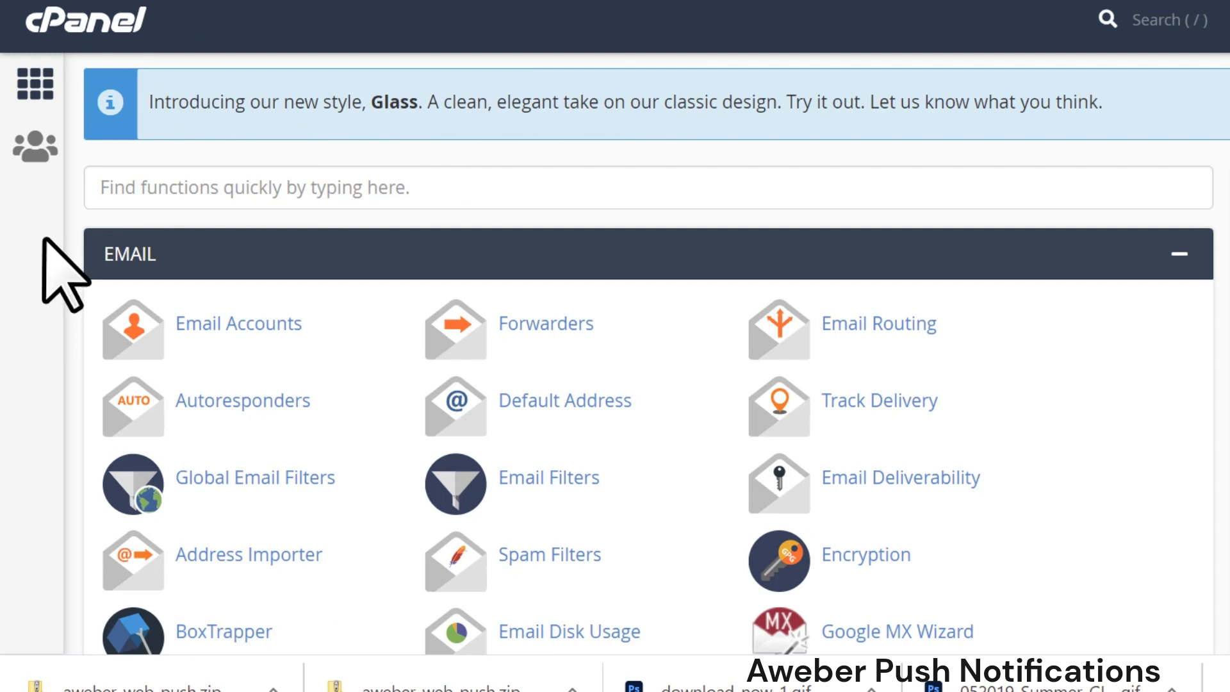
{"action": "scroll", "coordinate": [42, 240], "scroll_direction": "down", "scroll_amount": 2}
{"action": "scroll", "coordinate": [36, 241], "scroll_direction": "down", "scroll_amount": 4}
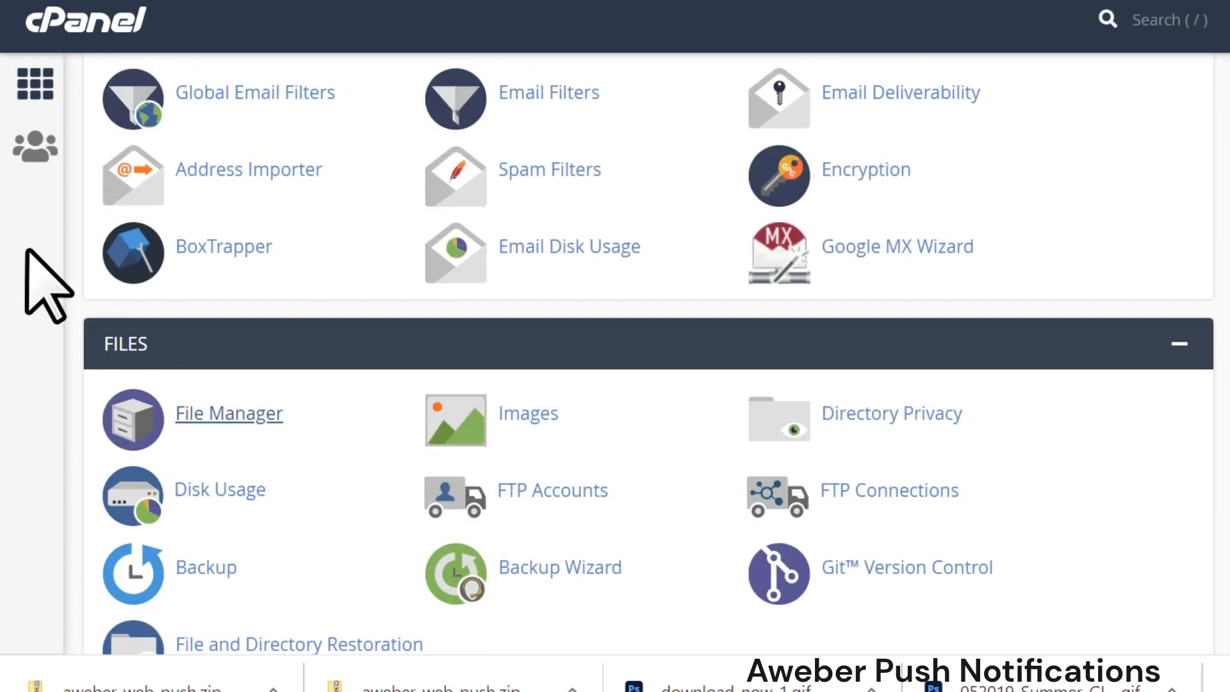
{"action": "scroll", "coordinate": [29, 256], "scroll_direction": "down", "scroll_amount": 2}
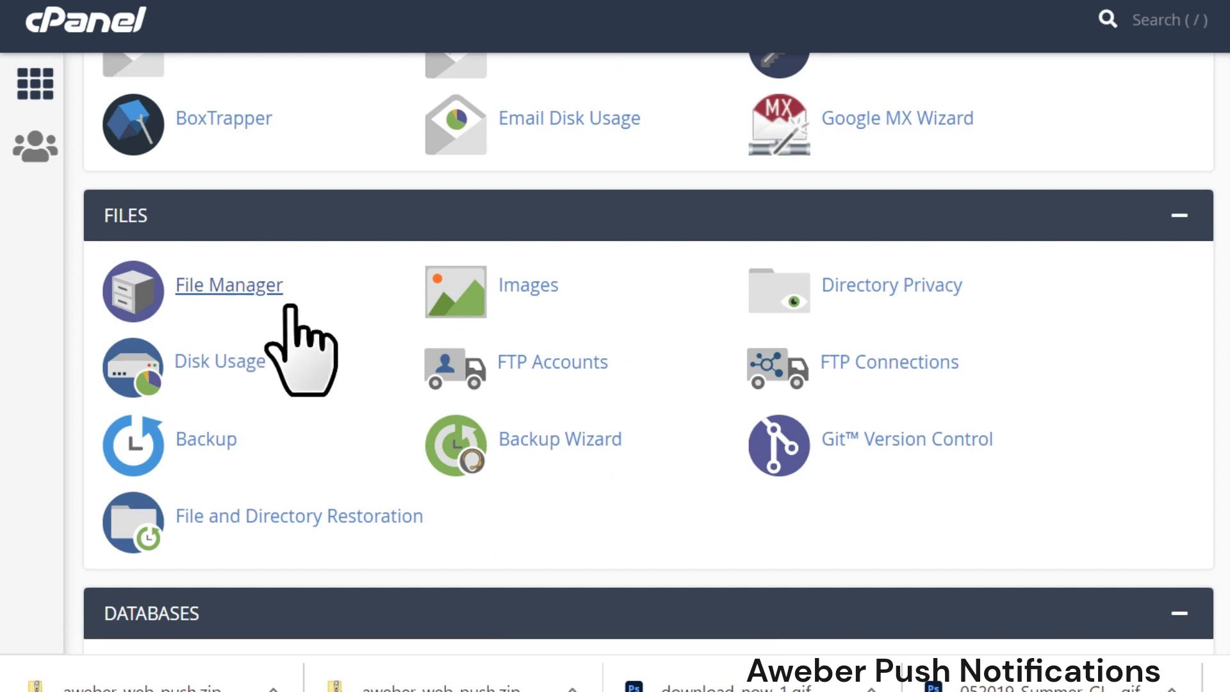
{"action": "left_click", "coordinate": [226, 288]}
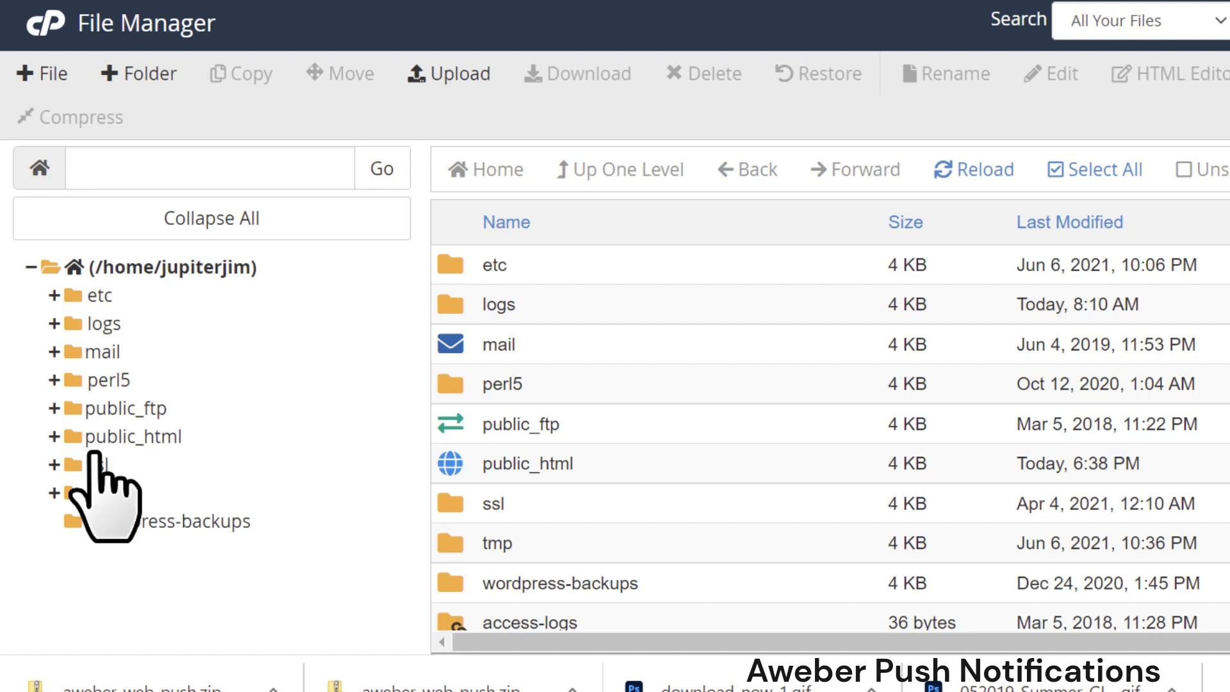
{"action": "left_click", "coordinate": [129, 438]}
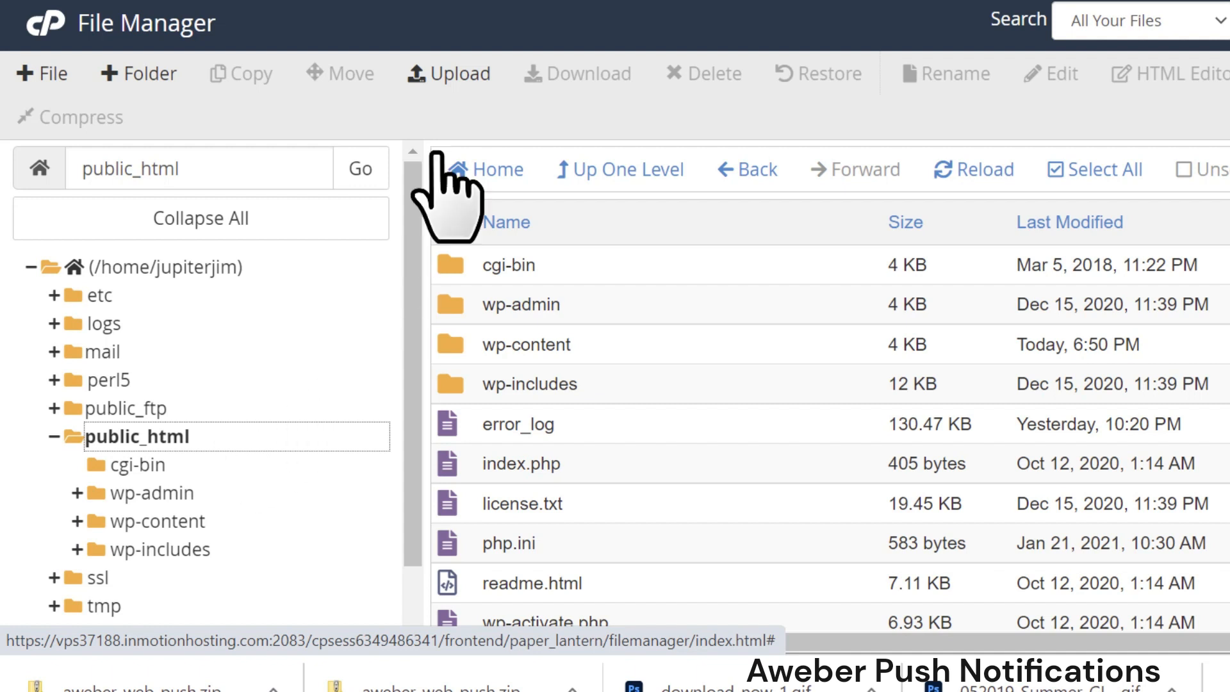
Upload aweber-service-worker.js from the extracted aweber-web-push folder to the public_html directory
{"action": "left_click", "coordinate": [456, 80]}
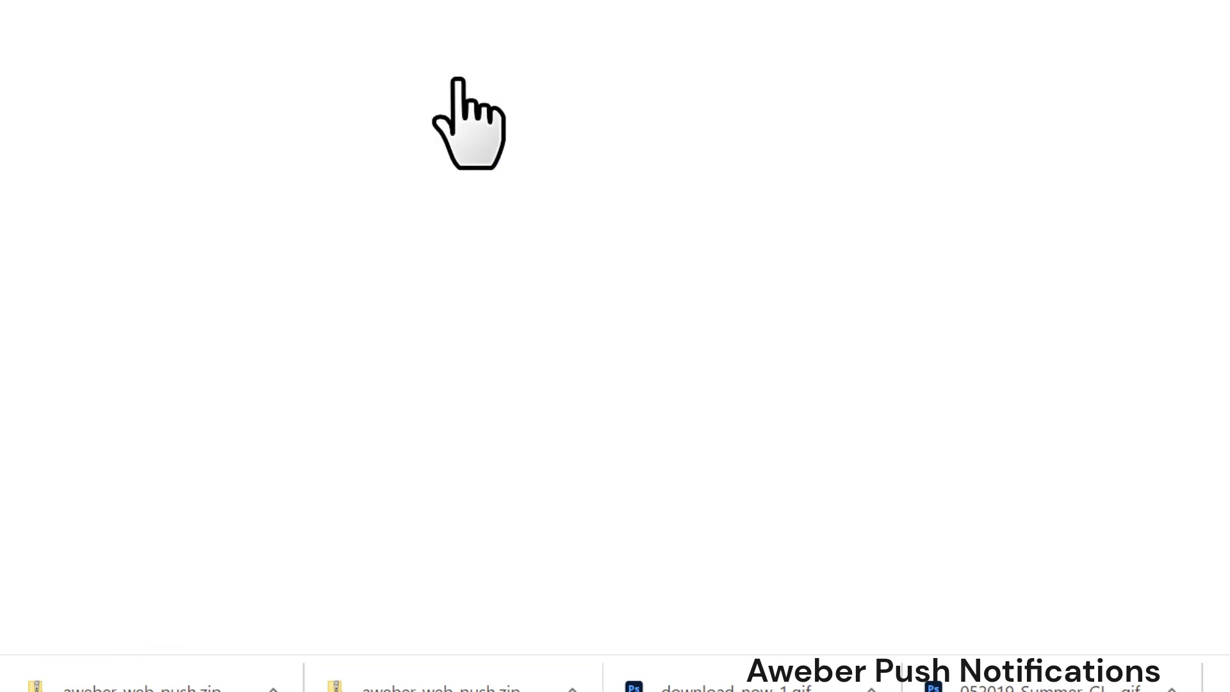
{"action": "left_click", "coordinate": [808, 442]}
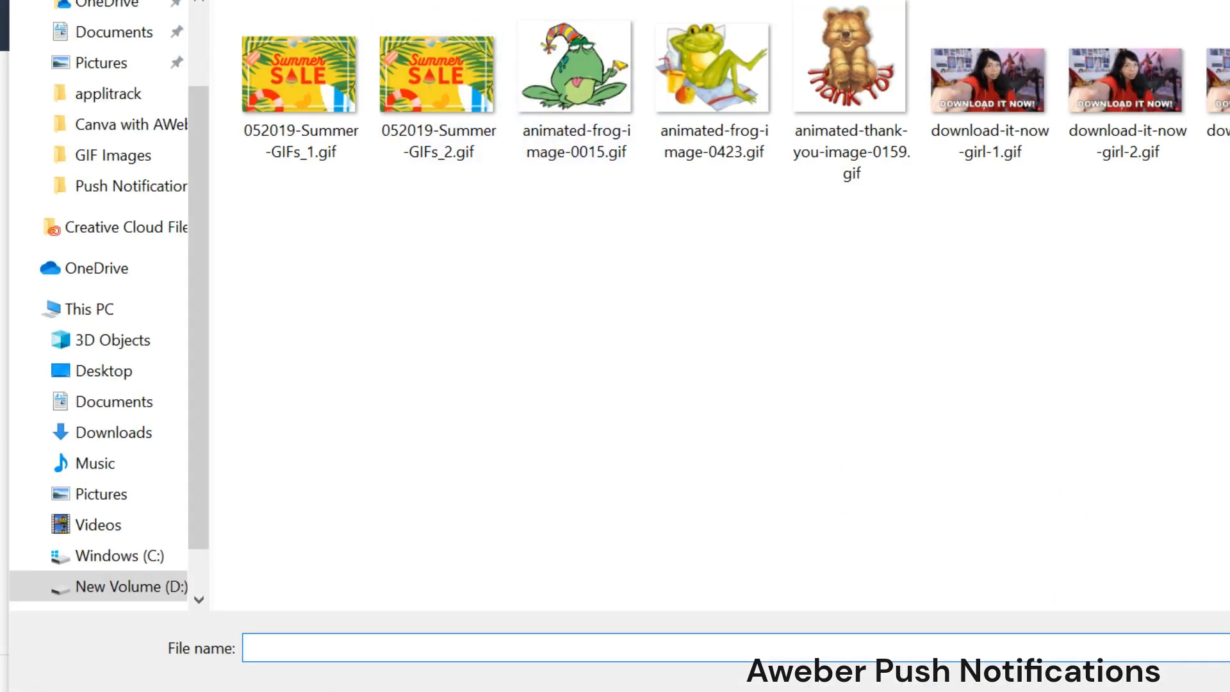
{"action": "left_click", "coordinate": [470, 2]}
{"action": "left_click", "coordinate": [381, 70]}
{"action": "double_click", "coordinate": [381, 71]}
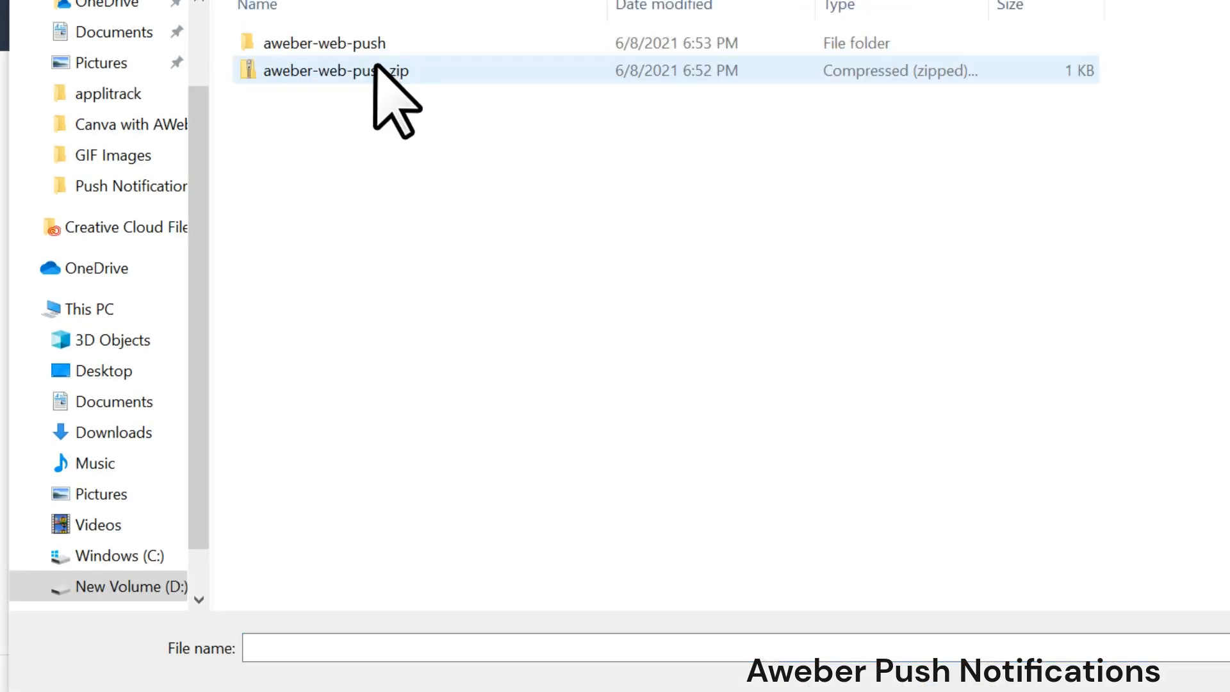
{"action": "double_click", "coordinate": [346, 42]}
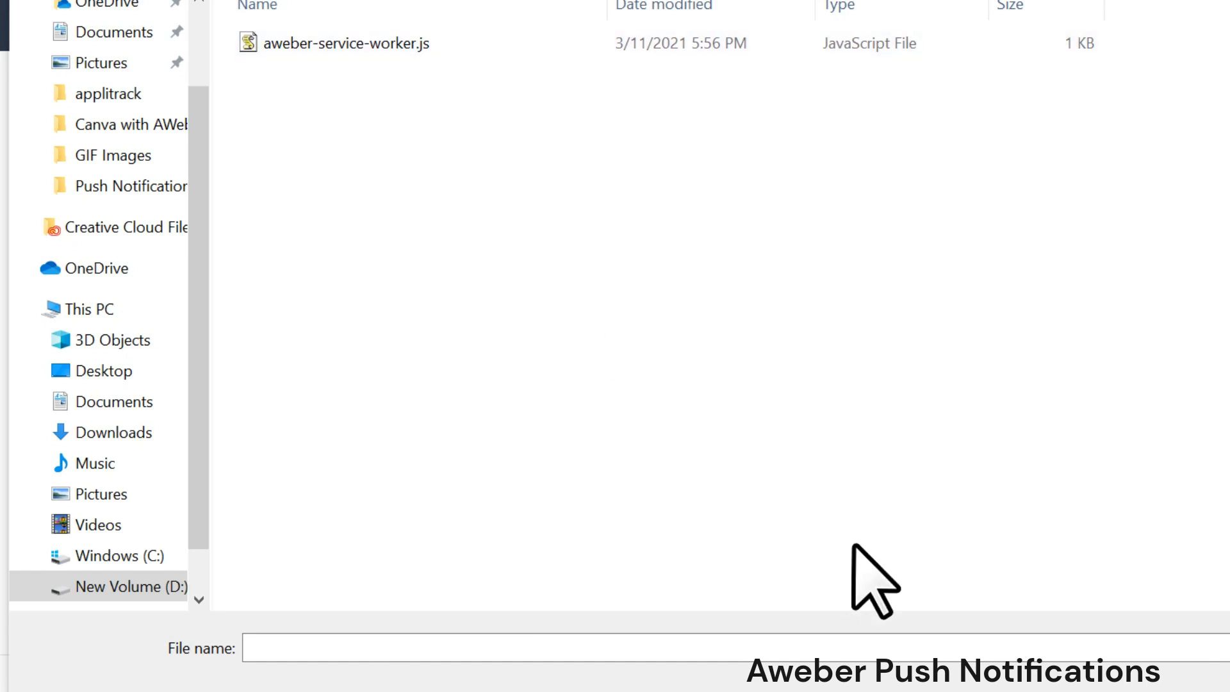
{"action": "left_click", "coordinate": [270, 46]}
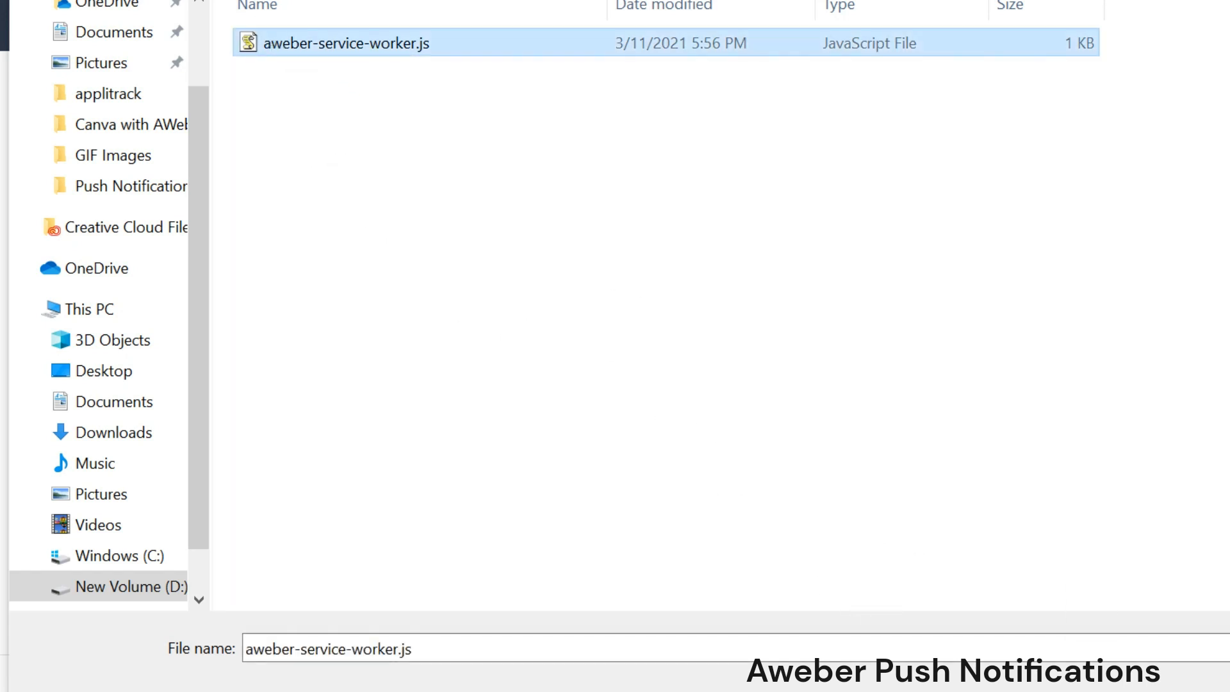
{"action": "key", "text": "Return"}
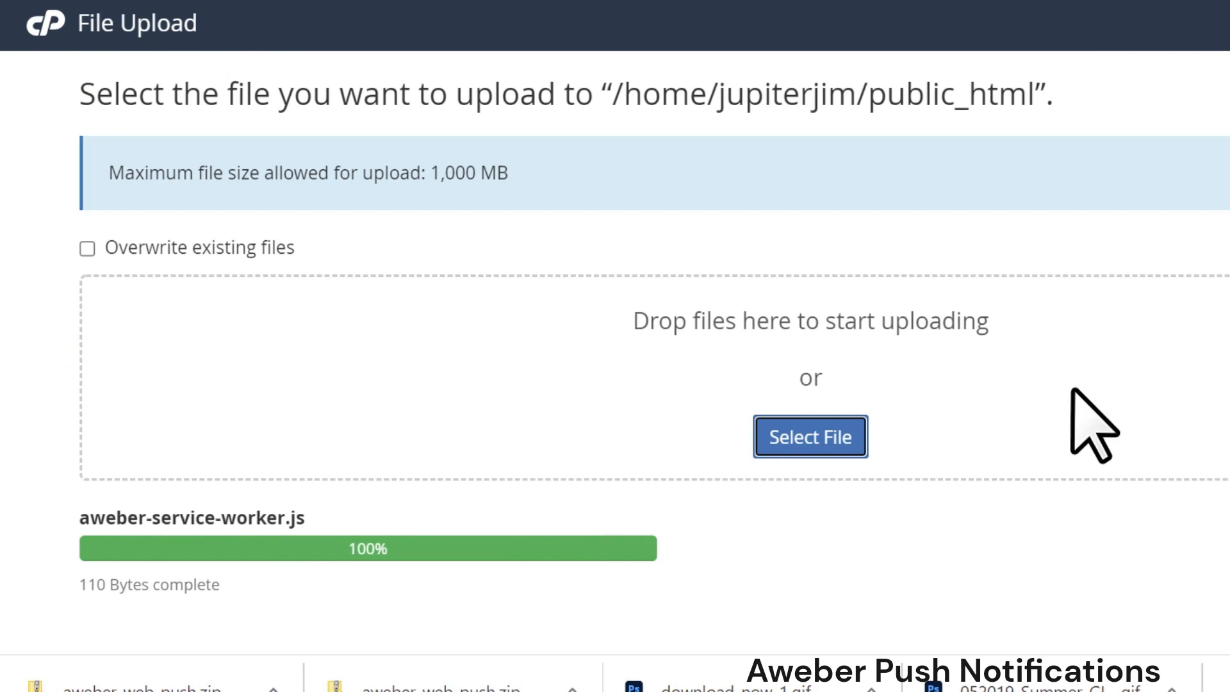
Go back to the public_html folder and check its file list for the uploaded aweber-service-worker.js
{"action": "scroll", "coordinate": [1068, 388], "scroll_direction": "down", "scroll_amount": 1}
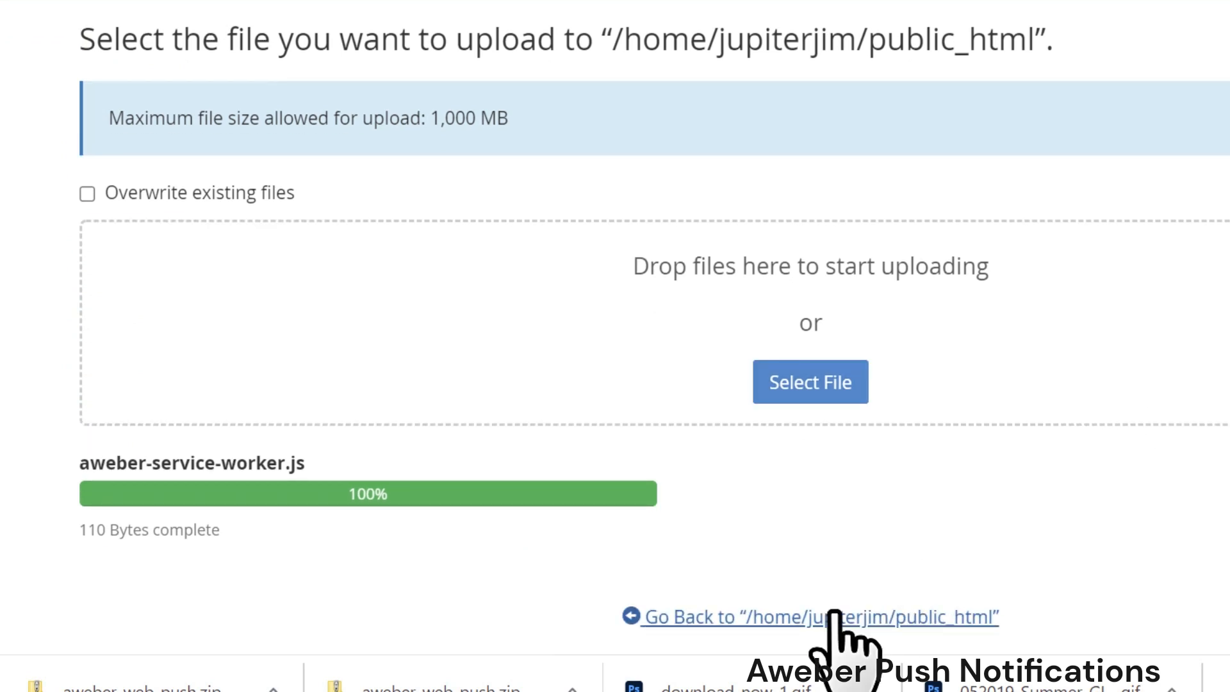
{"action": "left_click", "coordinate": [836, 616]}
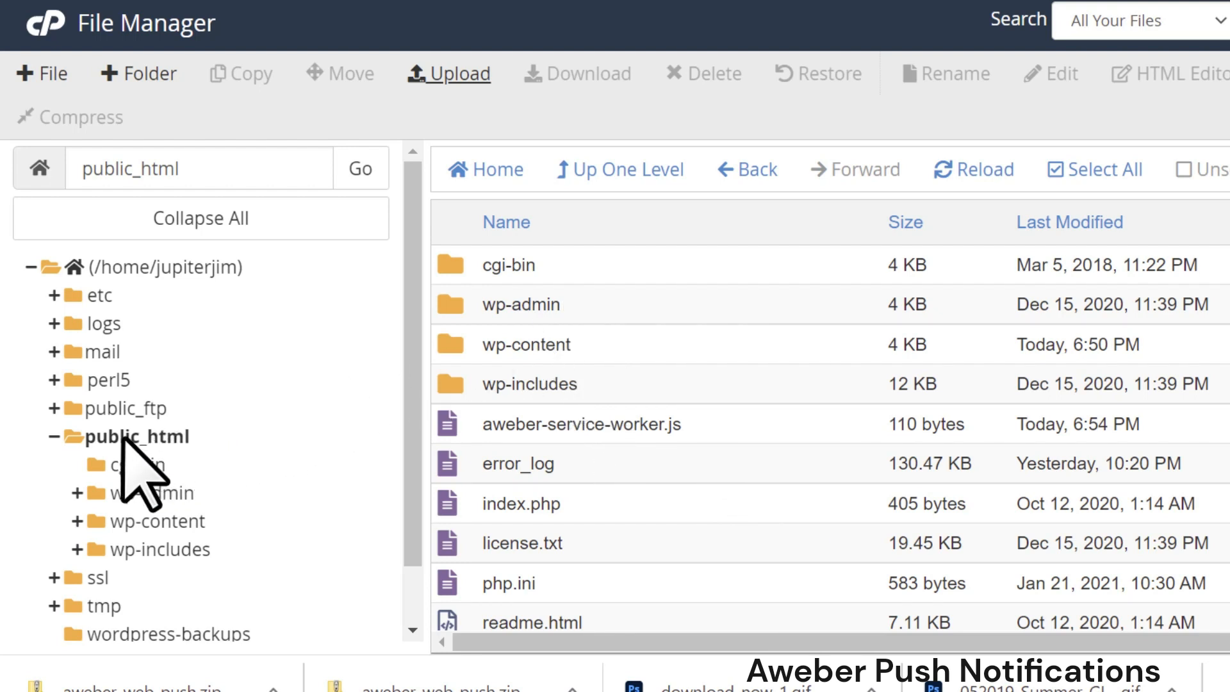
{"action": "left_click", "coordinate": [121, 435]}
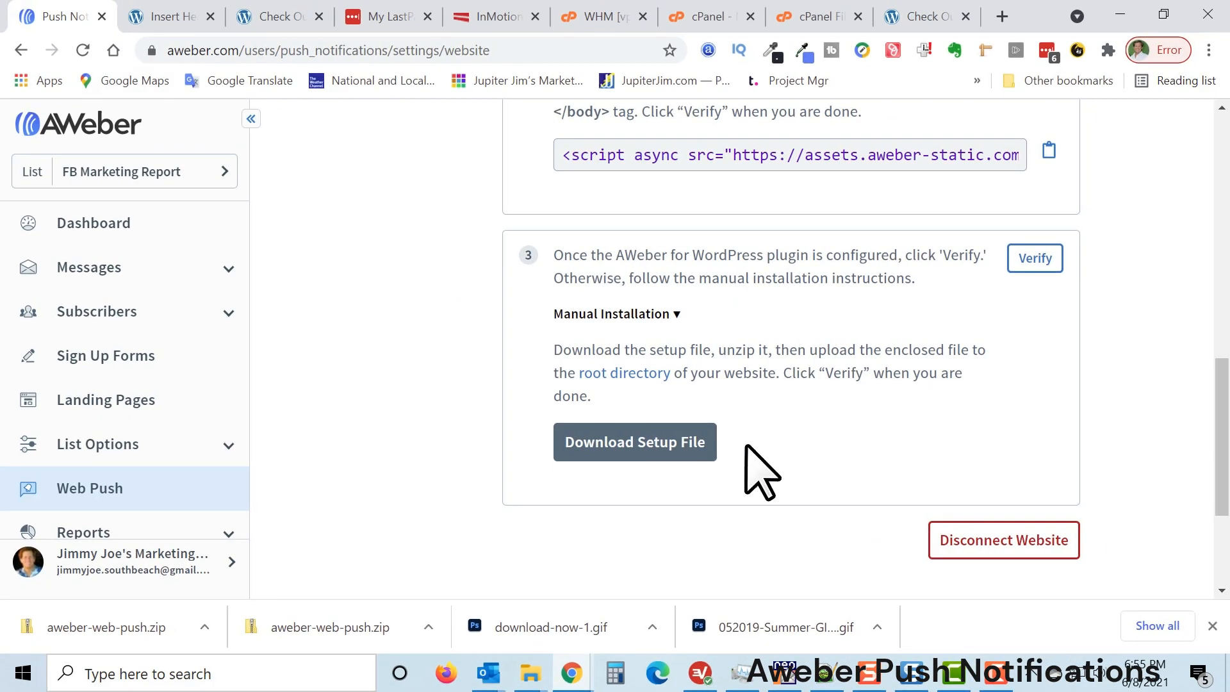
Return to the AWeber website settings, review the setup steps and verify the setup file installation in step 3
{"action": "scroll", "coordinate": [775, 462], "scroll_direction": "up", "scroll_amount": 6}
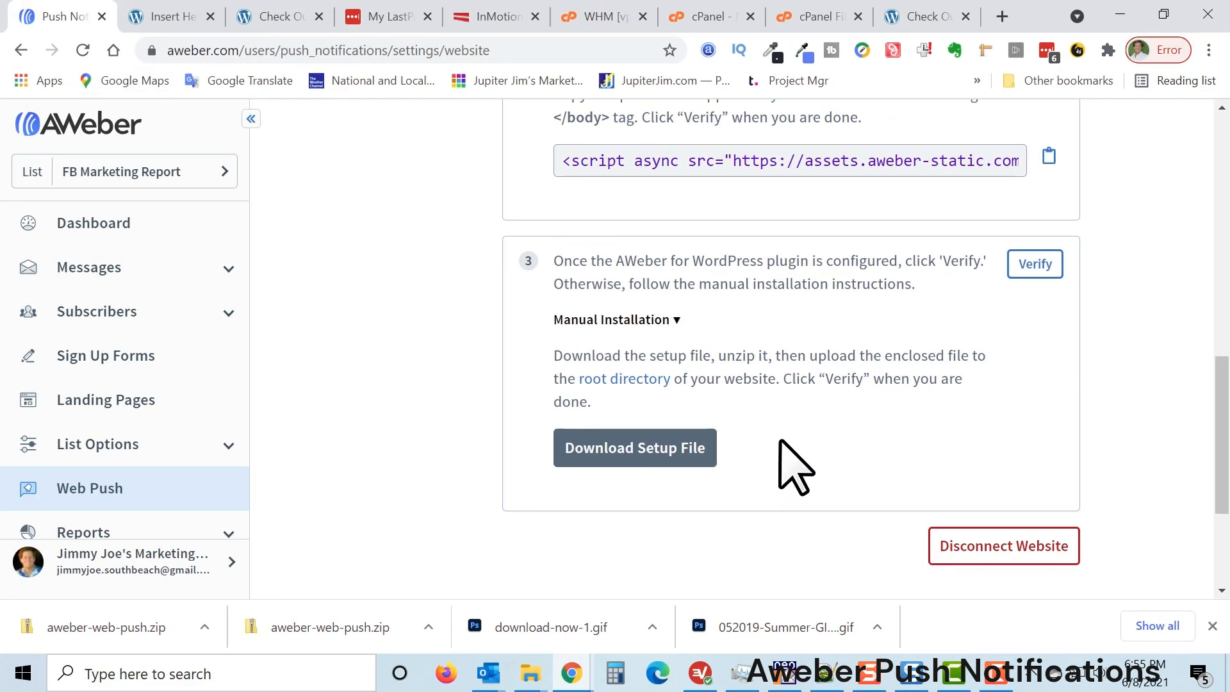
{"action": "scroll", "coordinate": [521, 220], "scroll_direction": "up", "scroll_amount": 2}
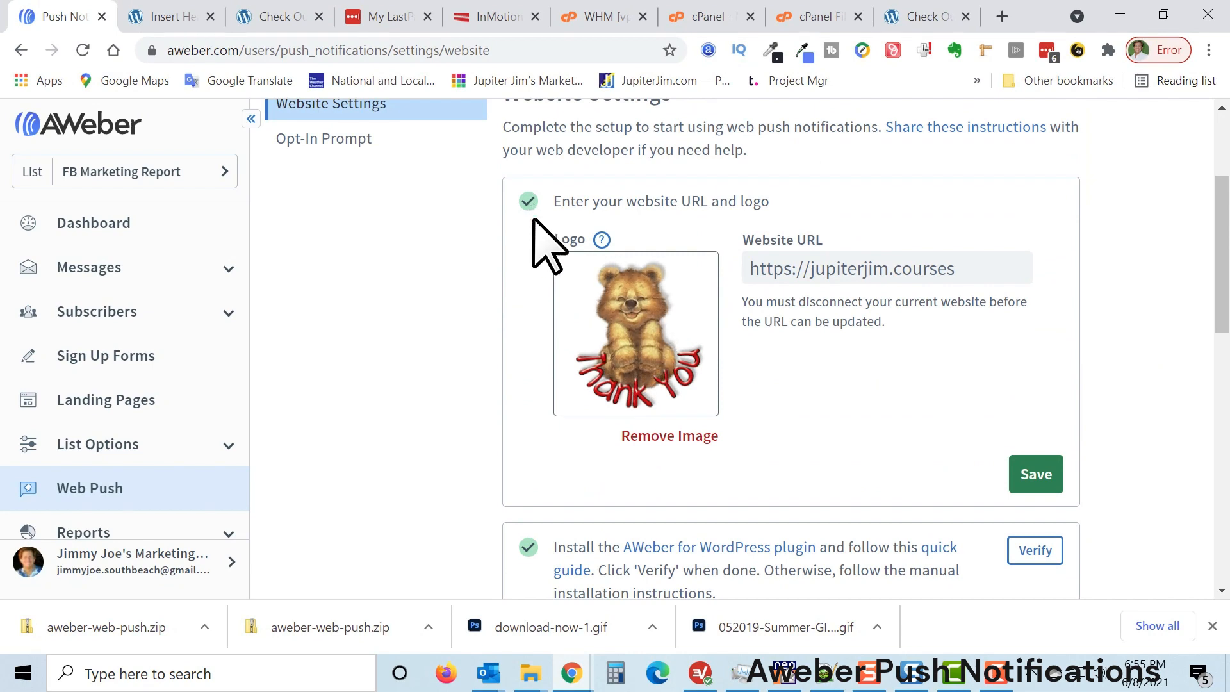
{"action": "scroll", "coordinate": [540, 242], "scroll_direction": "down", "scroll_amount": 5}
{"action": "scroll", "coordinate": [535, 275], "scroll_direction": "down", "scroll_amount": 3}
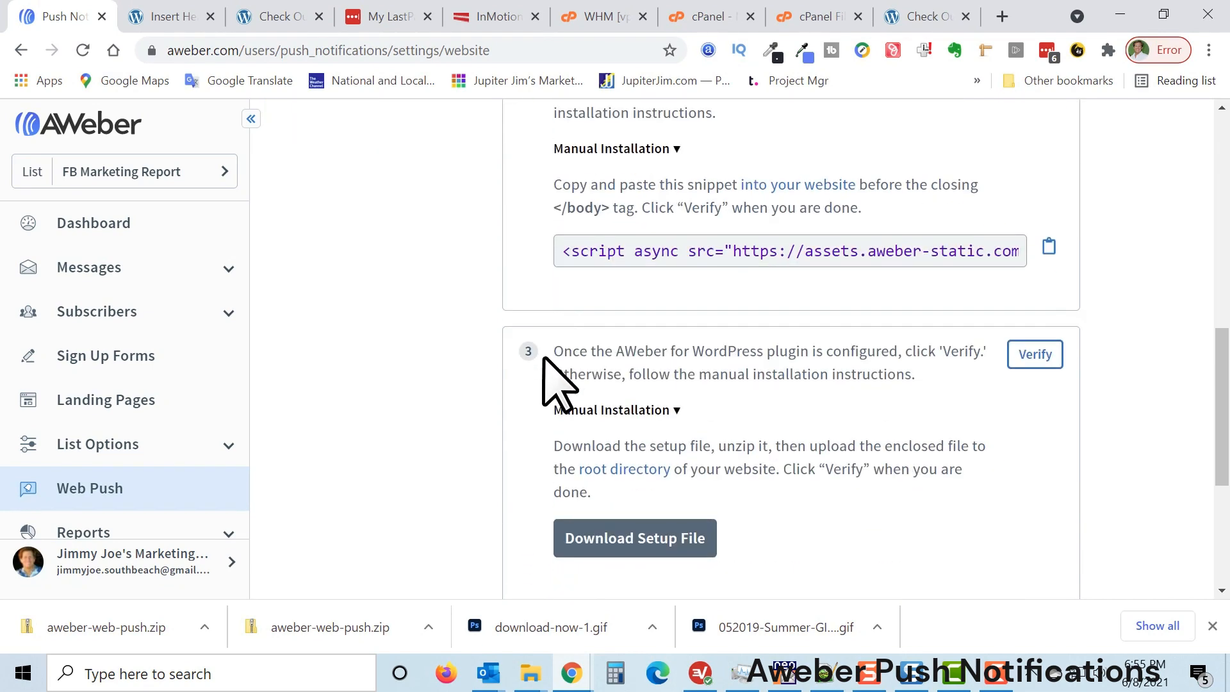
{"action": "left_click", "coordinate": [1035, 356]}
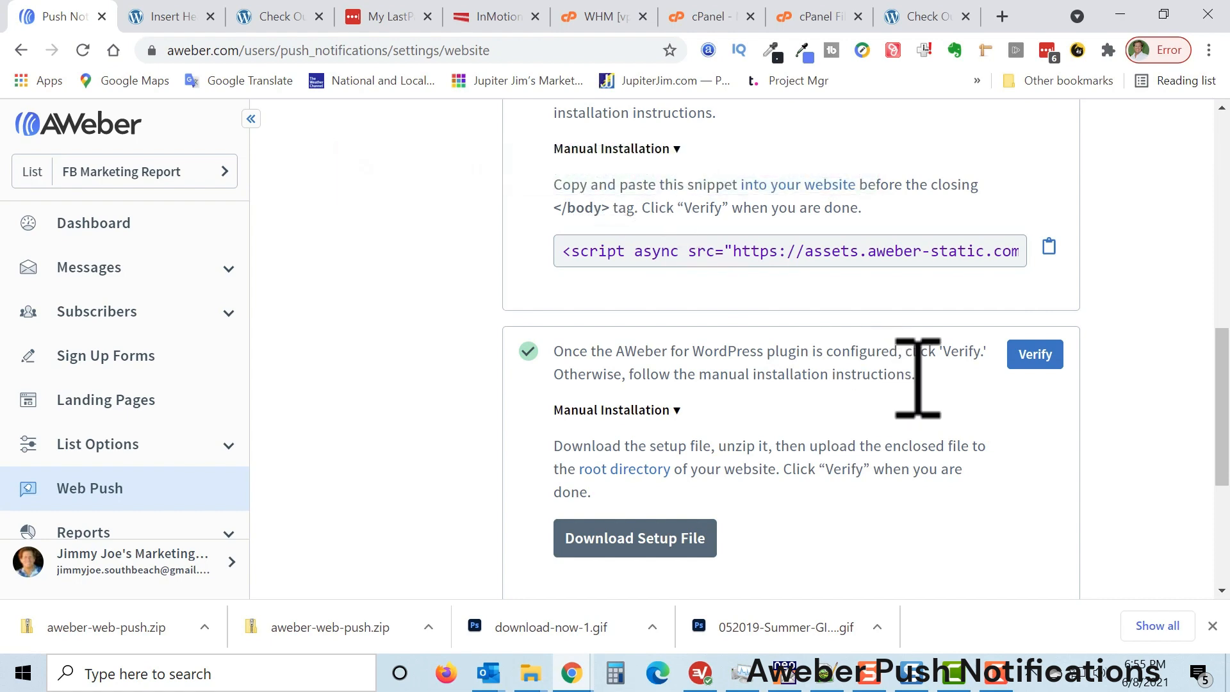
Check the setup status of the website settings and open the Opt-In Prompt settings
{"action": "scroll", "coordinate": [1114, 320], "scroll_direction": "down", "scroll_amount": 4}
{"action": "scroll", "coordinate": [1106, 301], "scroll_direction": "up", "scroll_amount": 10}
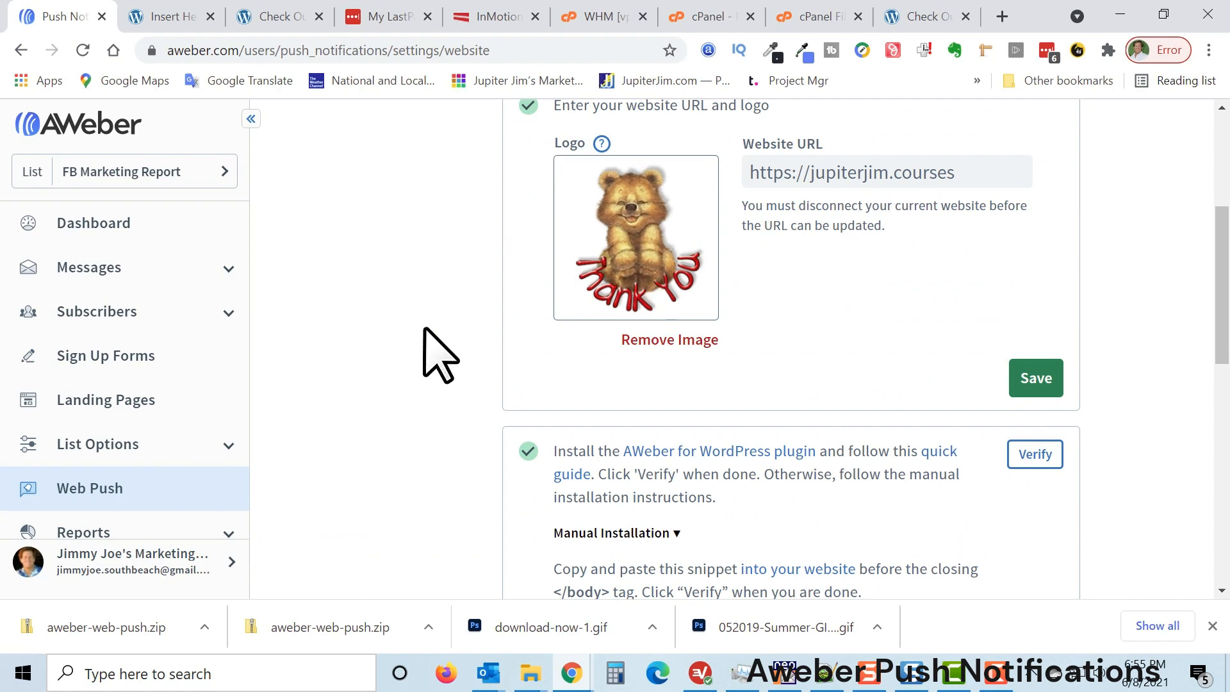
{"action": "scroll", "coordinate": [441, 320], "scroll_direction": "up", "scroll_amount": 4}
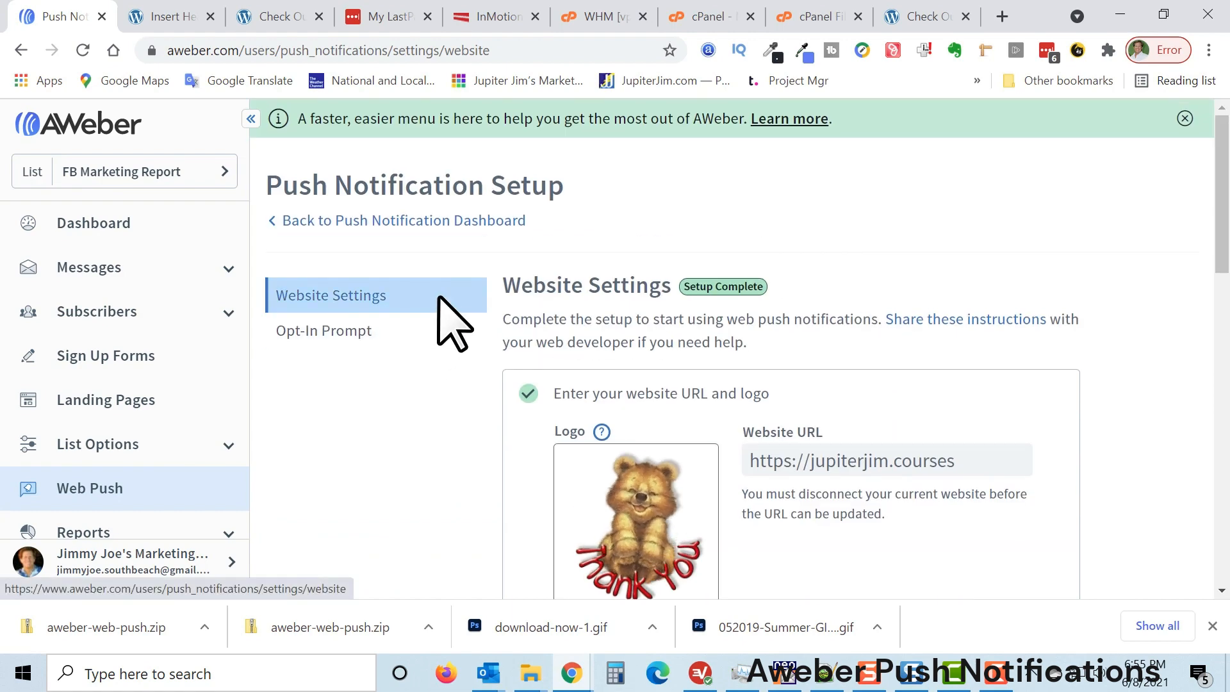
{"action": "left_click", "coordinate": [324, 330]}
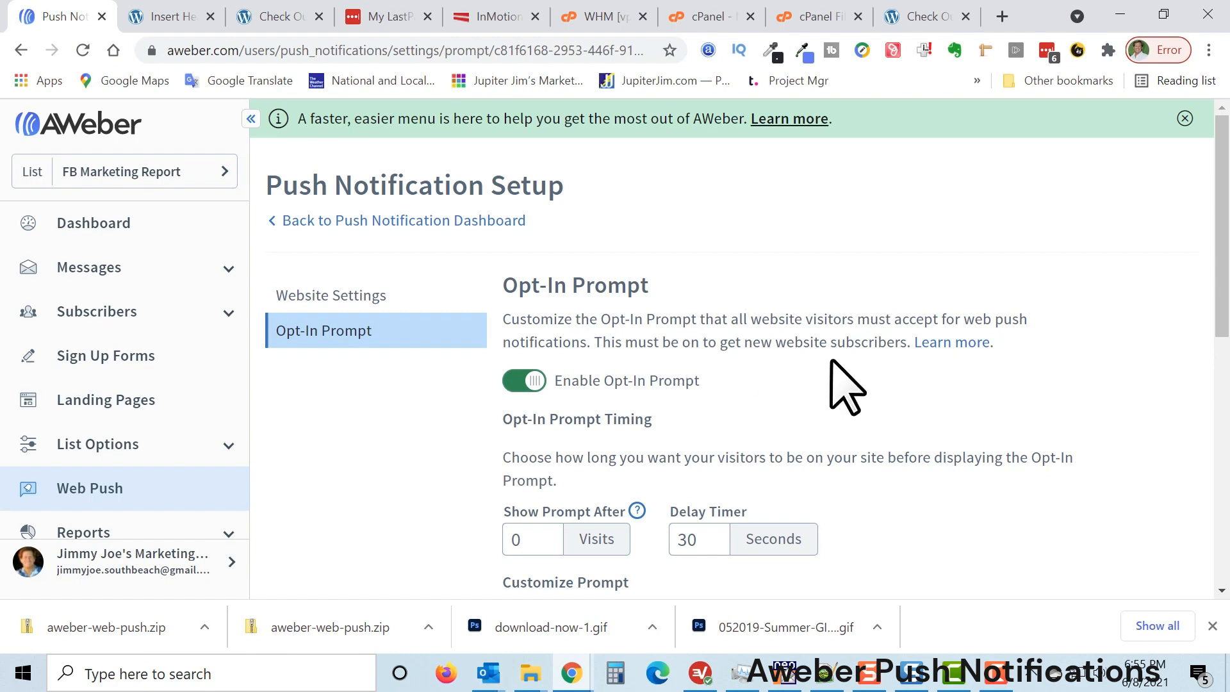
Toggle the opt-in prompt off and back on, and set its delay timer to 35 seconds
{"action": "left_click", "coordinate": [522, 382]}
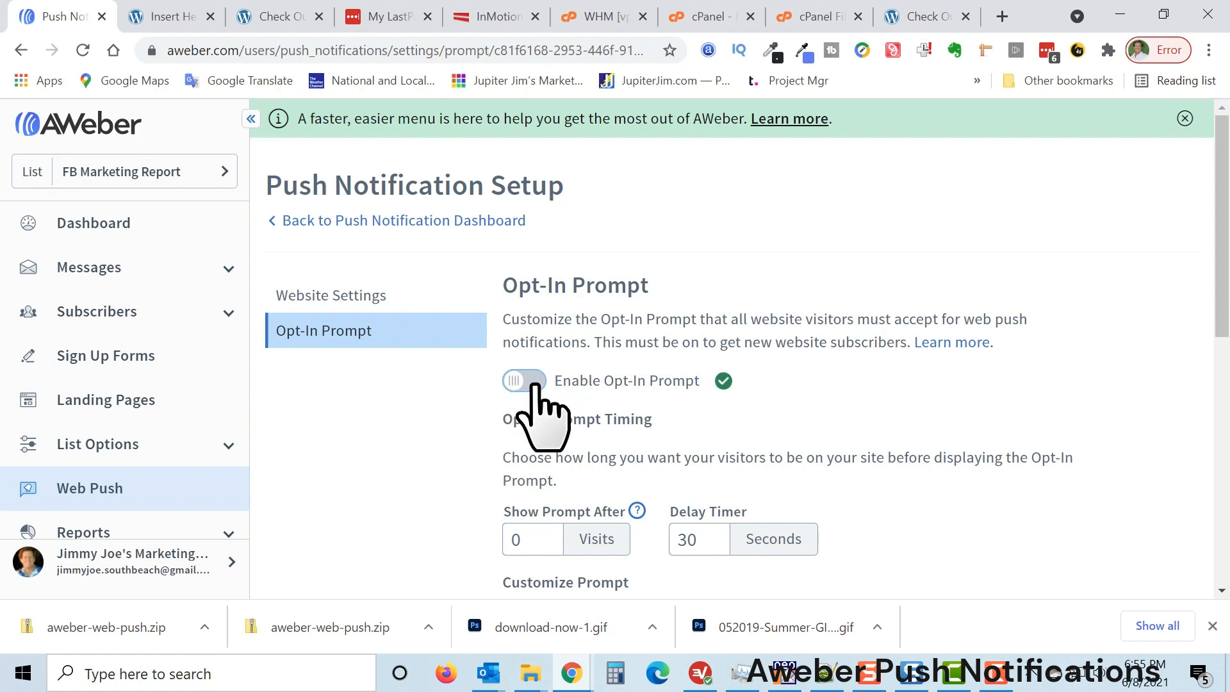
{"action": "scroll", "coordinate": [470, 441], "scroll_direction": "down", "scroll_amount": 3}
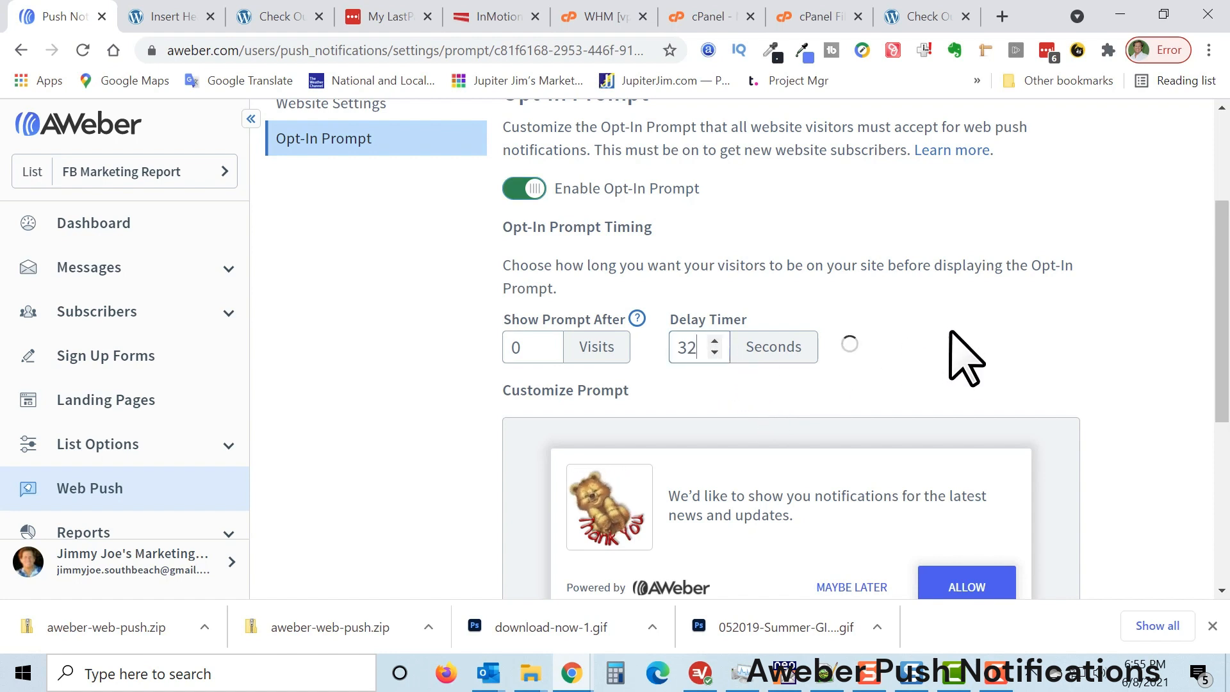
{"action": "left_click", "coordinate": [718, 352]}
{"action": "left_click", "coordinate": [712, 340]}
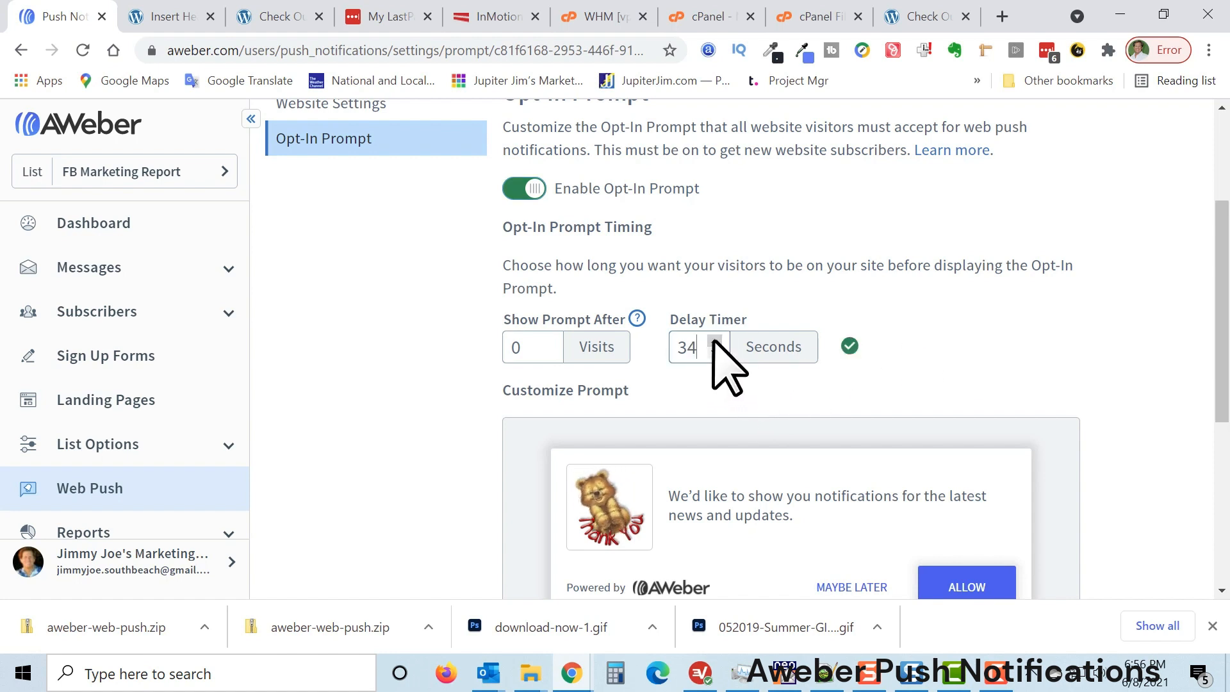
{"action": "left_click", "coordinate": [714, 341]}
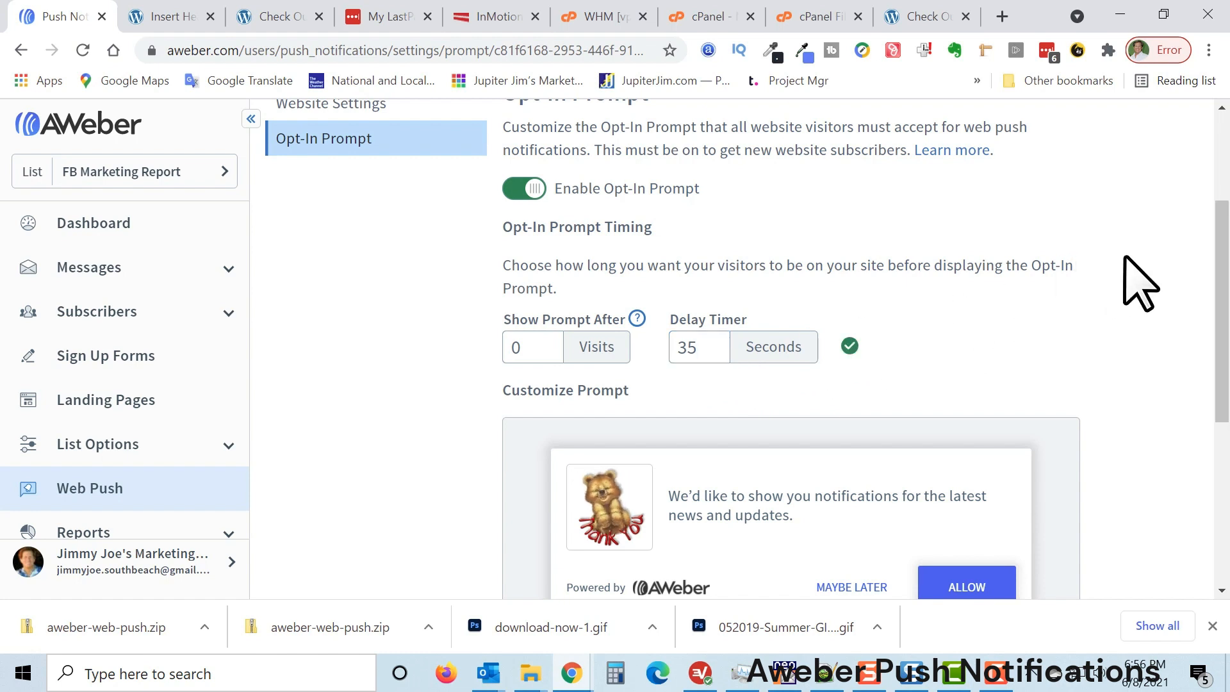
Change the opt-in prompt's description to "Show me the latest tutorials and marketing updates." and save the prompt
{"action": "scroll", "coordinate": [1138, 282], "scroll_direction": "down", "scroll_amount": 2}
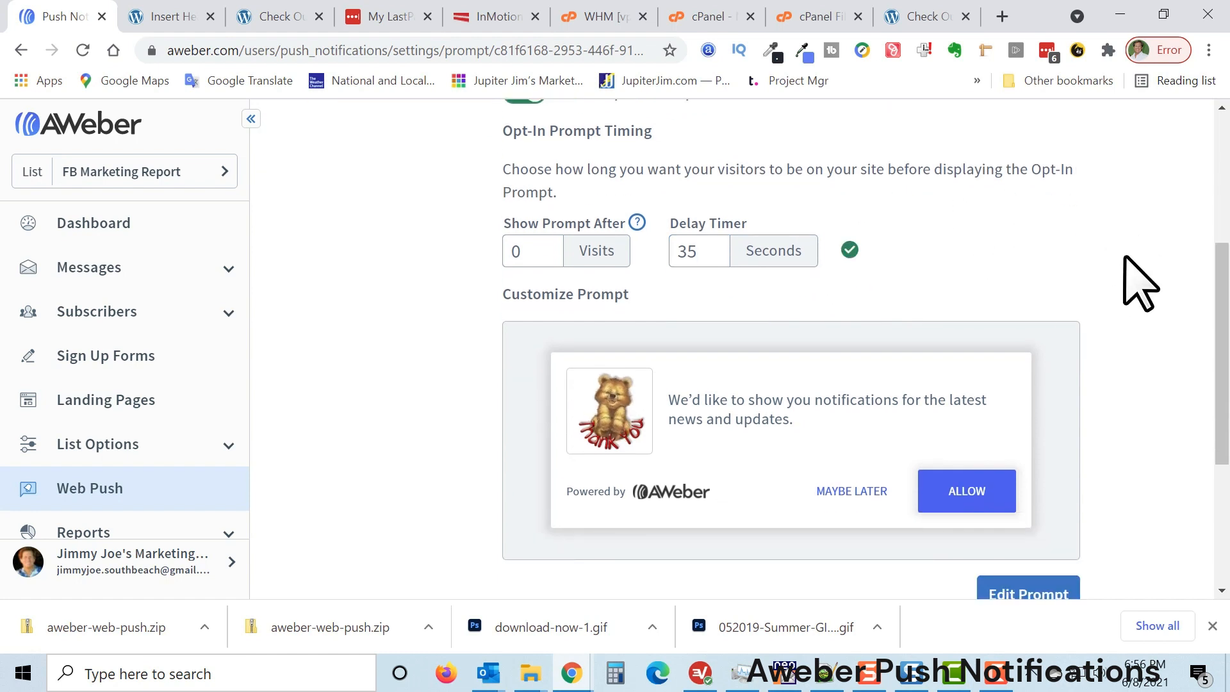
{"action": "scroll", "coordinate": [1138, 281], "scroll_direction": "down", "scroll_amount": 1}
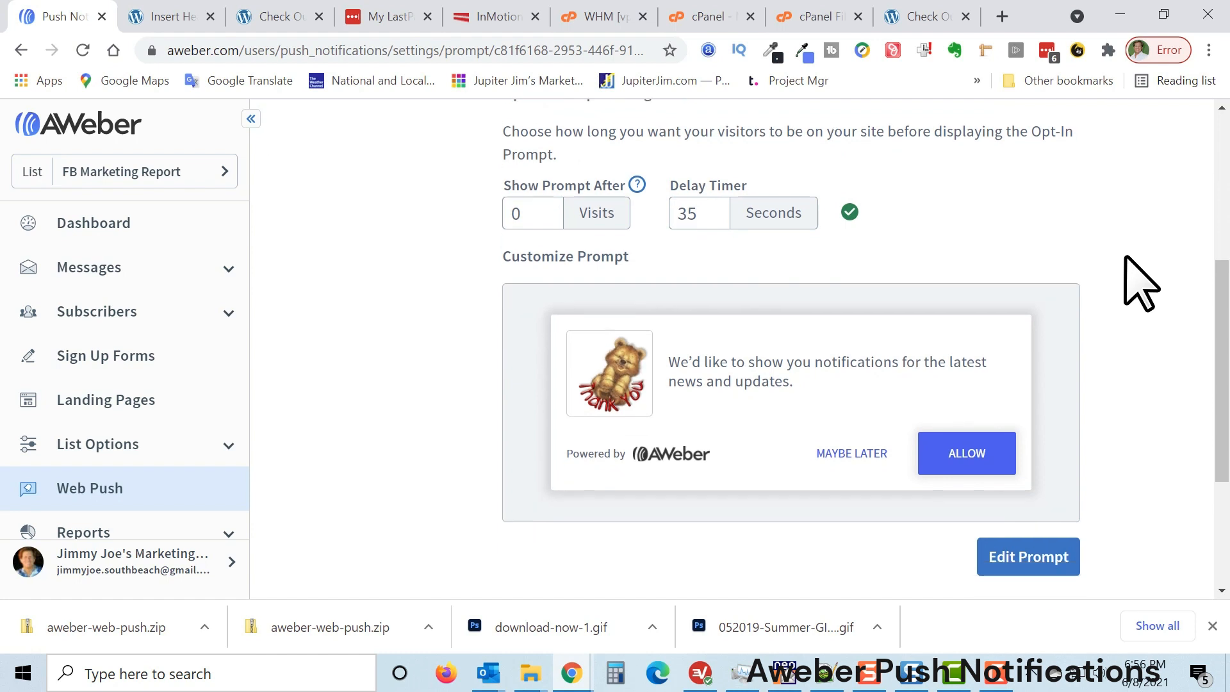
{"action": "scroll", "coordinate": [1139, 282], "scroll_direction": "down", "scroll_amount": 1}
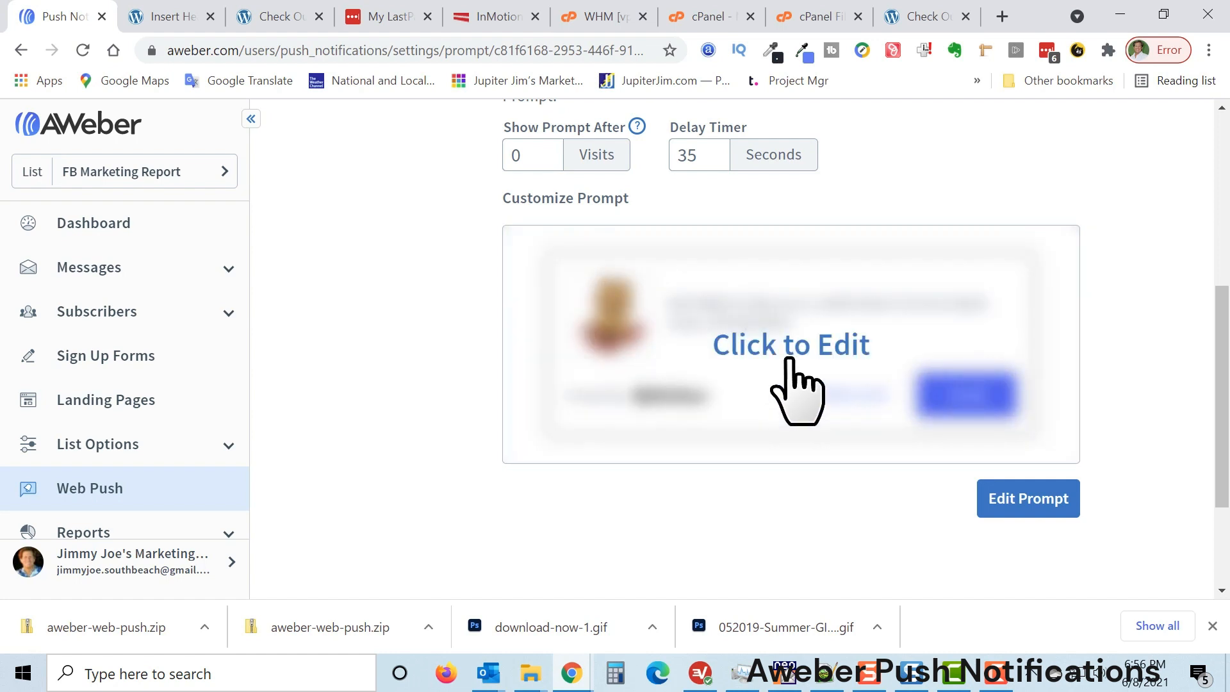
{"action": "left_click", "coordinate": [790, 359]}
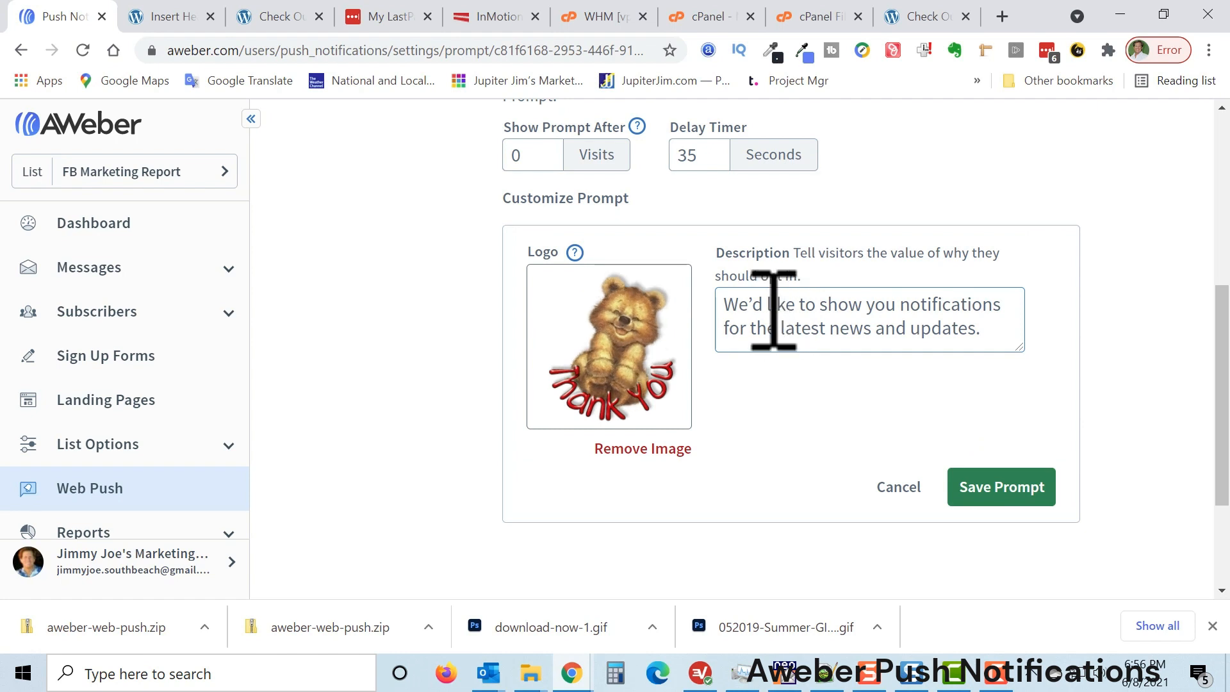
{"action": "left_click_drag", "start_coordinate": [725, 309], "coordinate": [880, 346]}
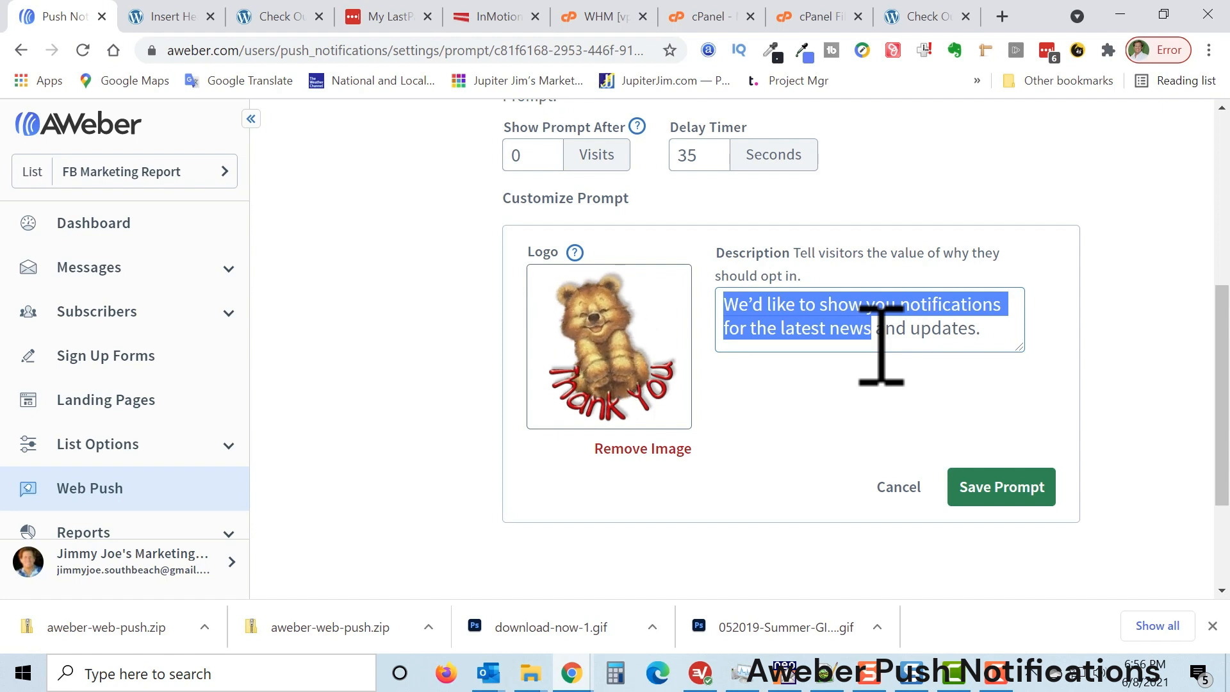
{"action": "type", "text": "Show me the"}
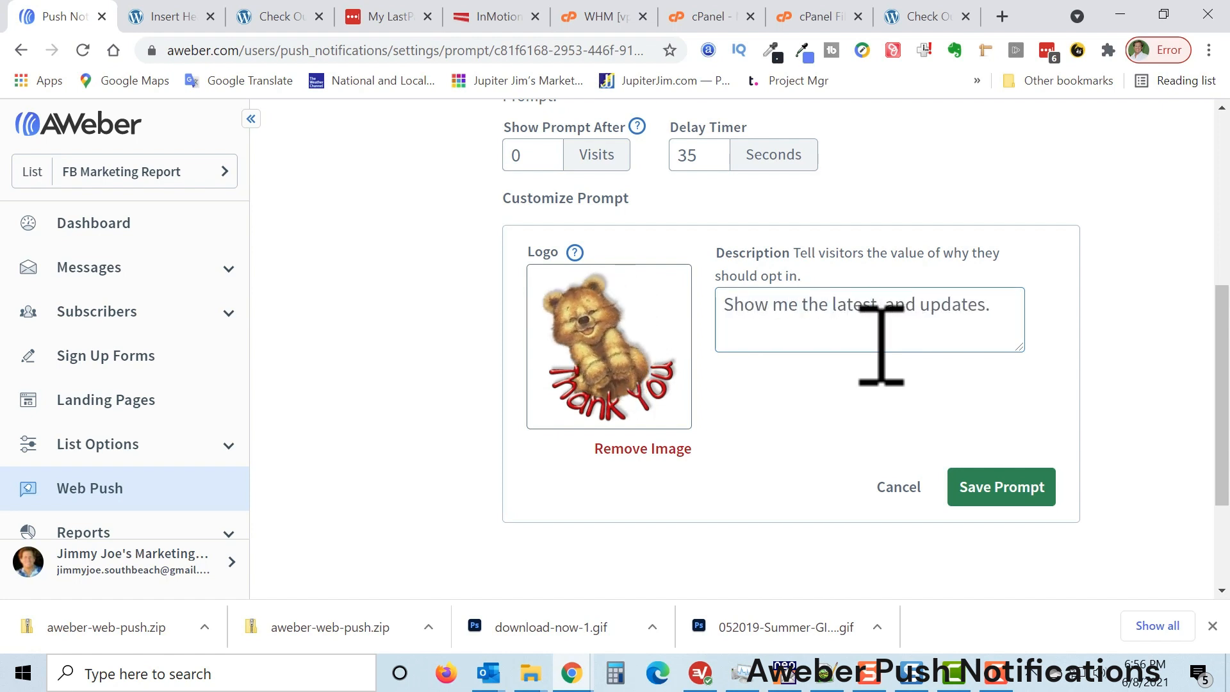
{"action": "type", "text": " latest tutorials"}
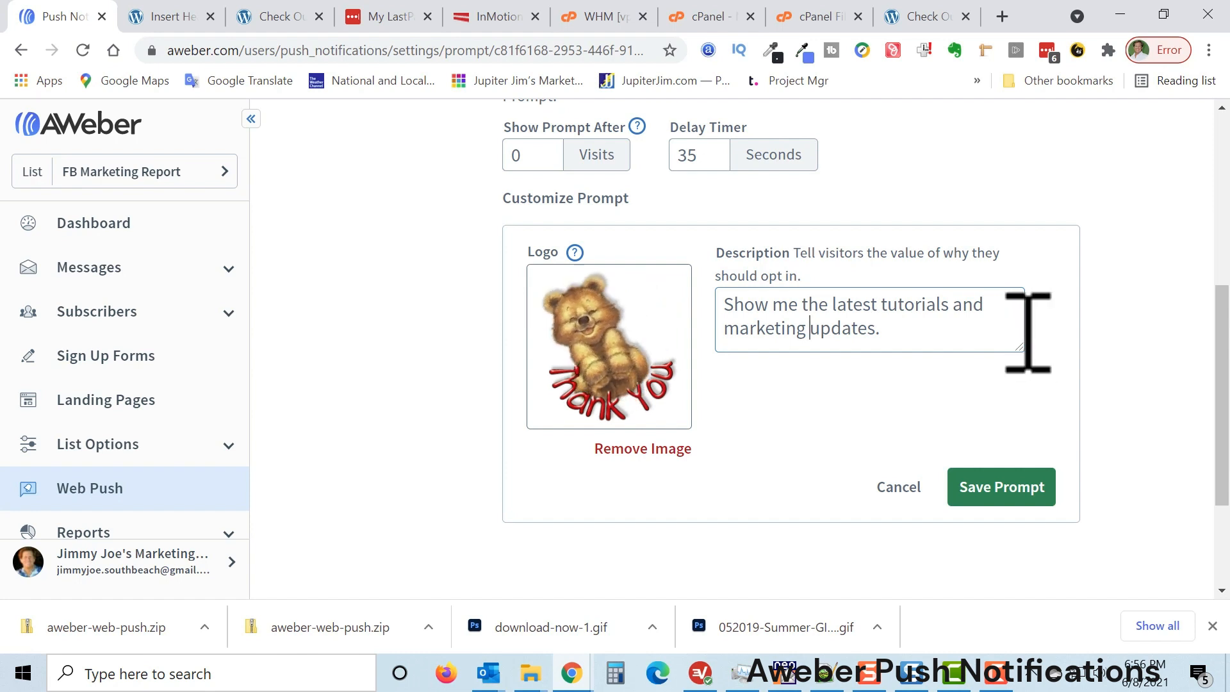
{"action": "scroll", "coordinate": [1153, 352], "scroll_direction": "down", "scroll_amount": 3}
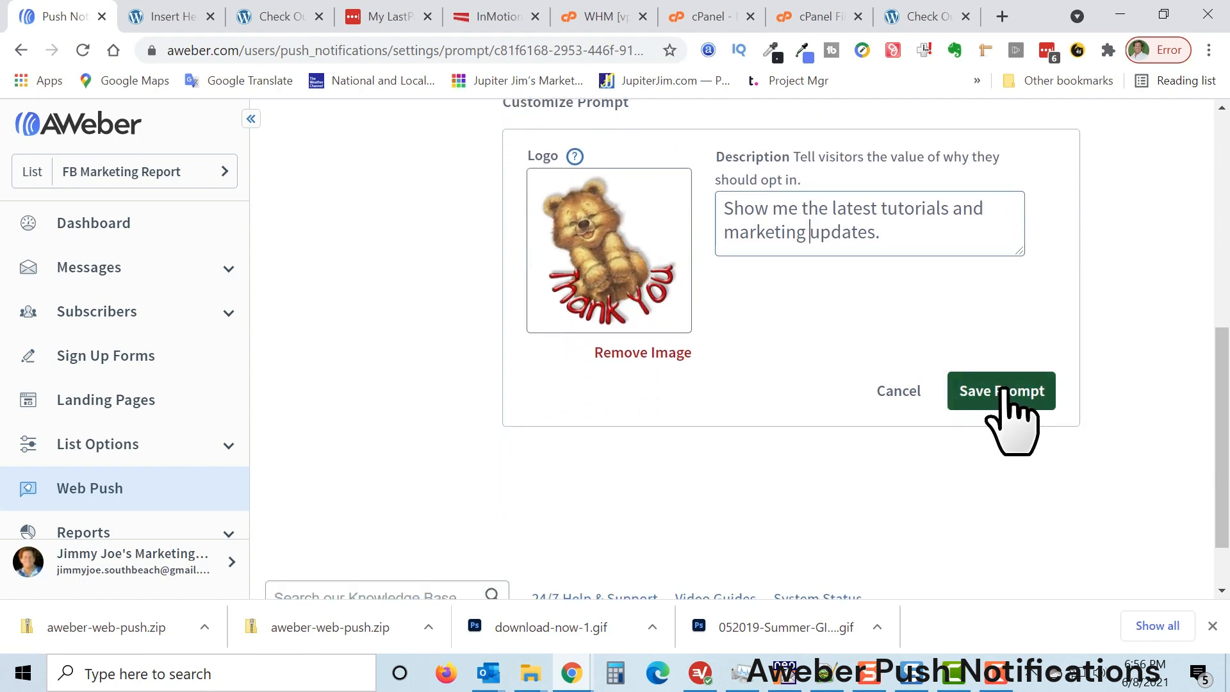
{"action": "left_click", "coordinate": [1010, 403]}
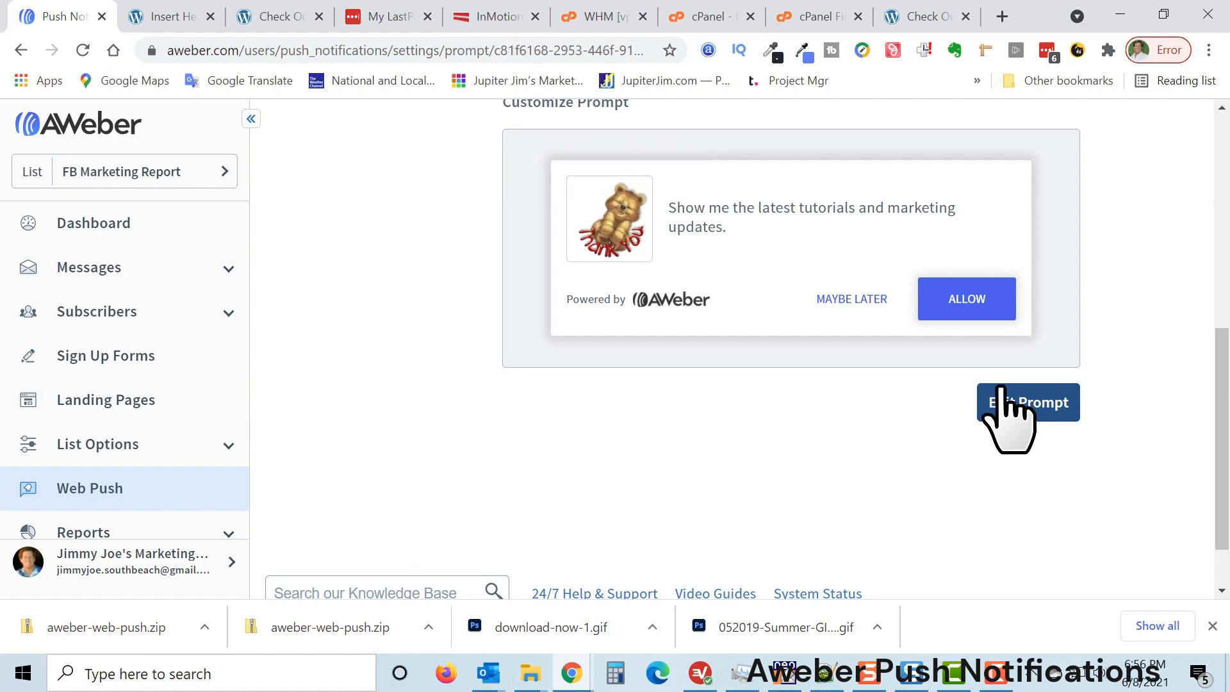
Return to the push notification dashboard and start a new push message
{"action": "scroll", "coordinate": [384, 525], "scroll_direction": "up", "scroll_amount": 5}
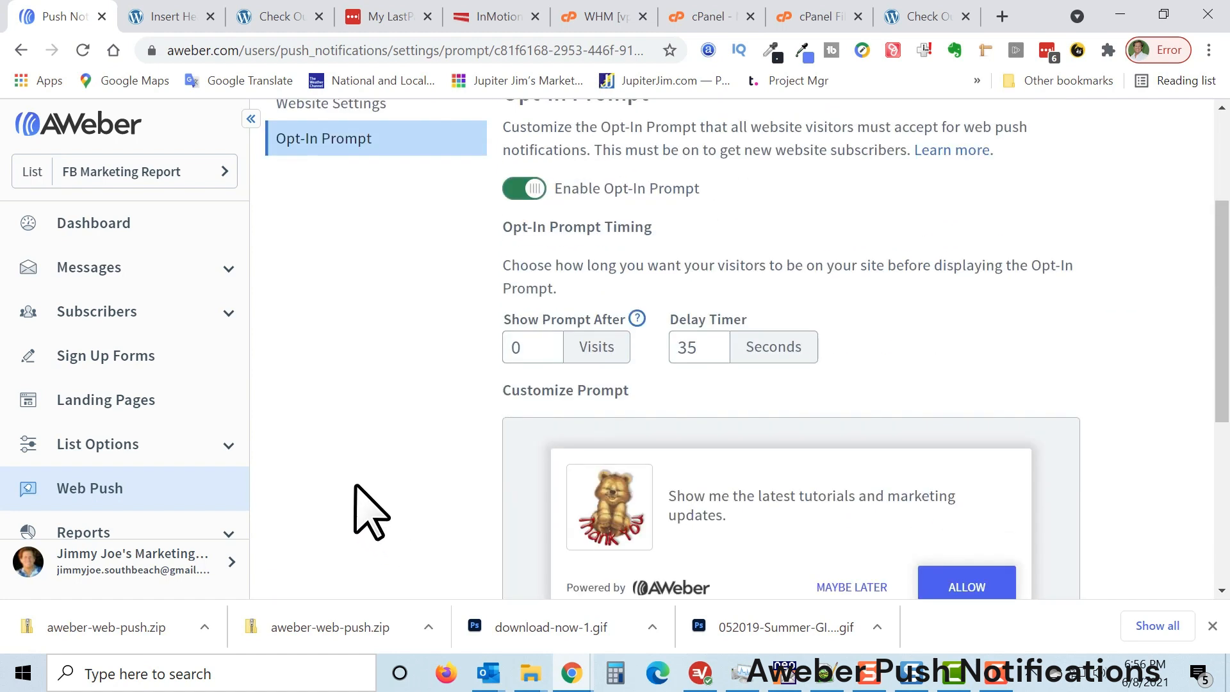
{"action": "scroll", "coordinate": [377, 499], "scroll_direction": "up", "scroll_amount": 3}
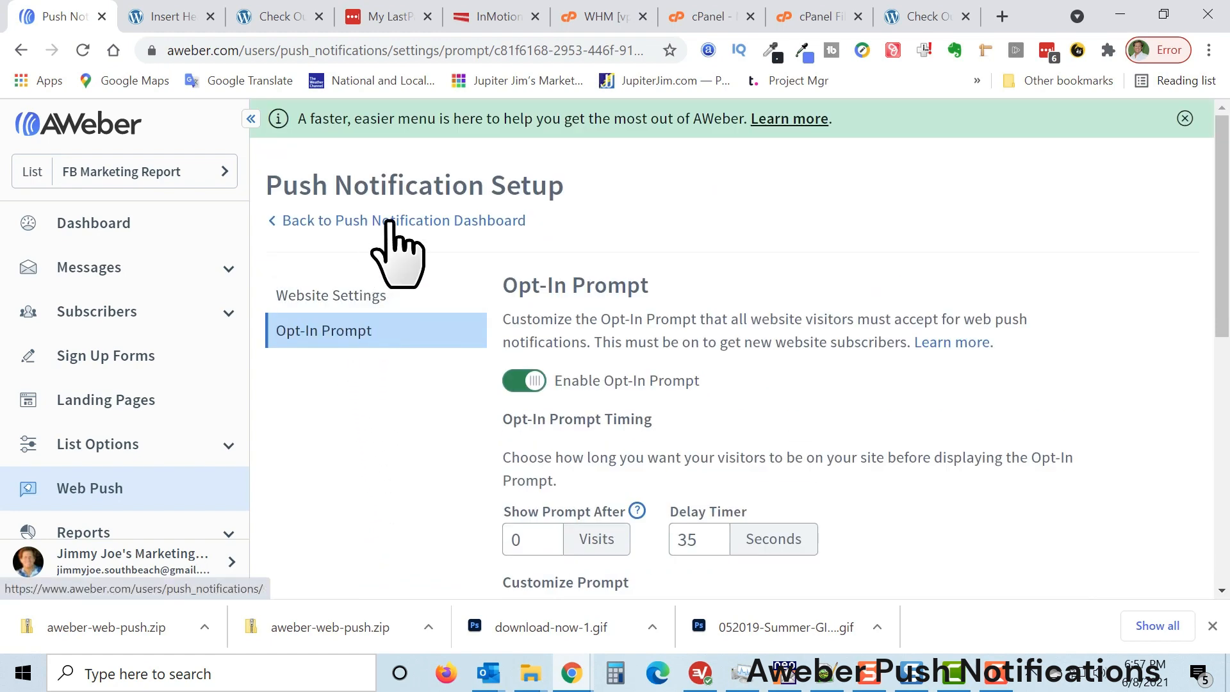
{"action": "scroll", "coordinate": [230, 468], "scroll_direction": "down", "scroll_amount": 2}
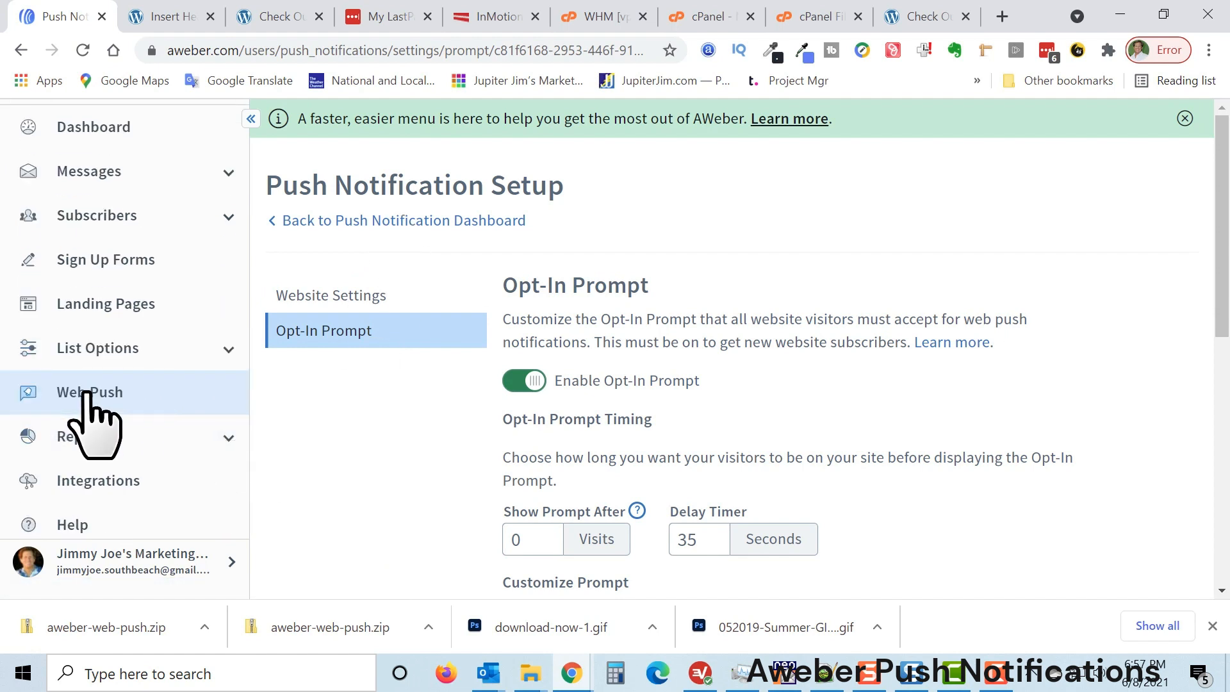
{"action": "left_click", "coordinate": [379, 221]}
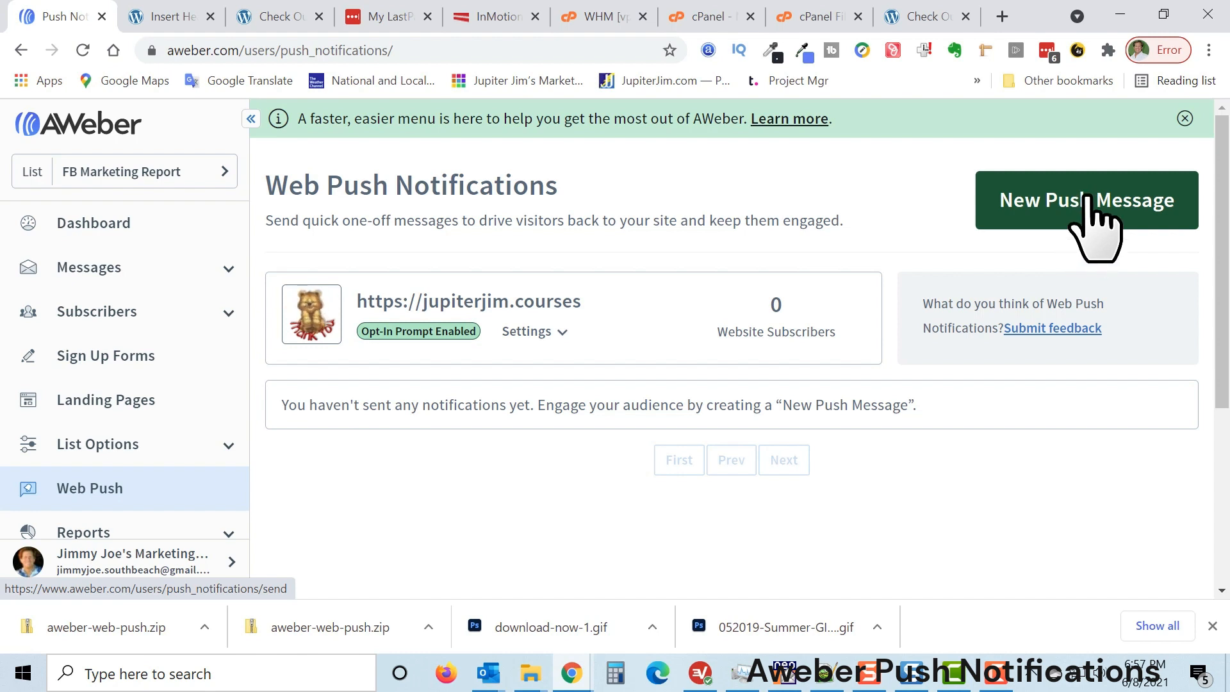
{"action": "left_click", "coordinate": [1075, 215]}
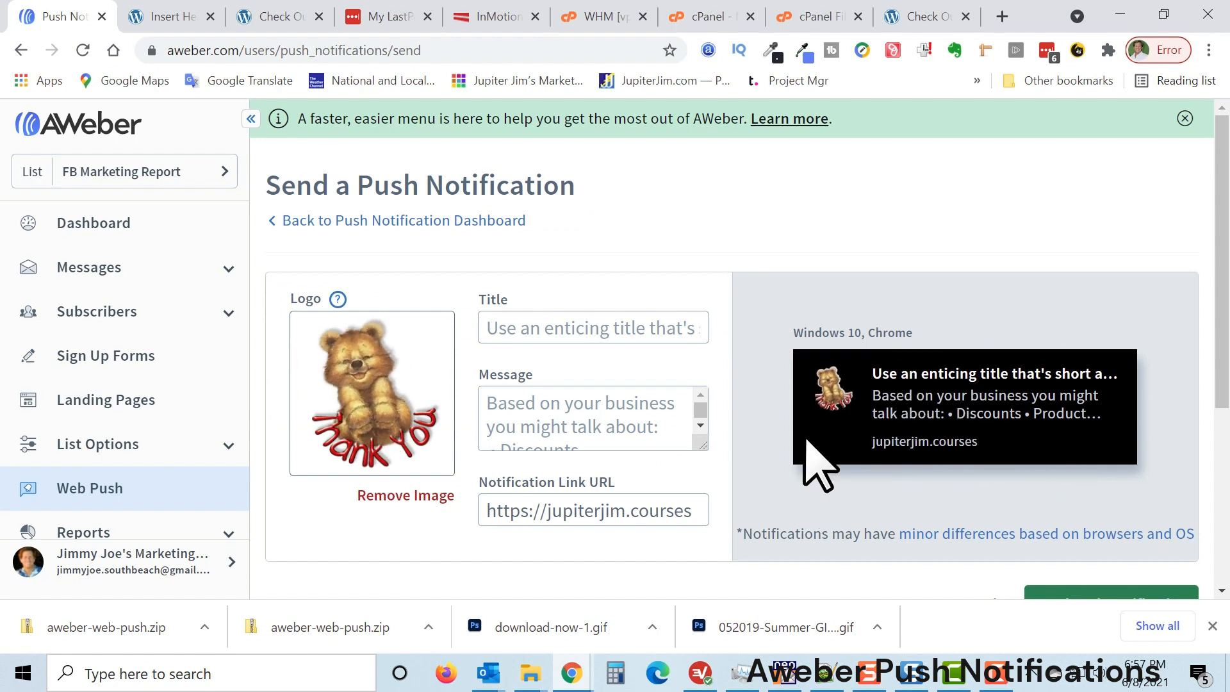
{"action": "double_click", "coordinate": [771, 534]}
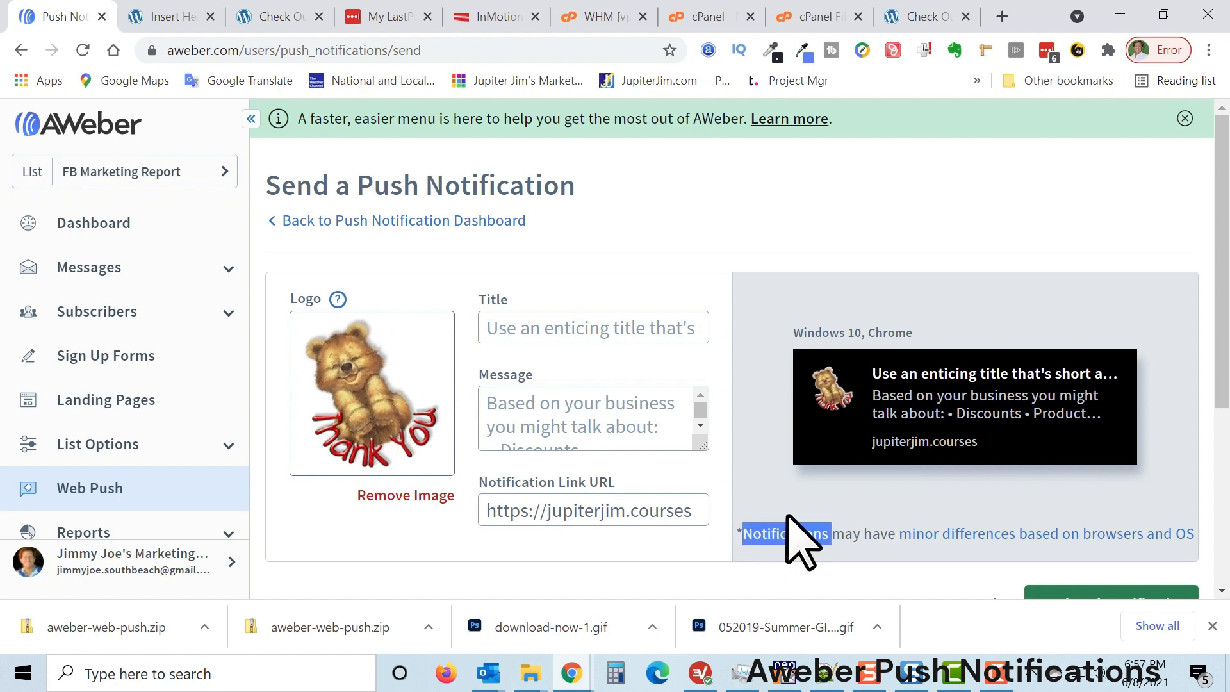
Enter "My Latest Product Launch" as the push notification's title
{"action": "left_click", "coordinate": [653, 335]}
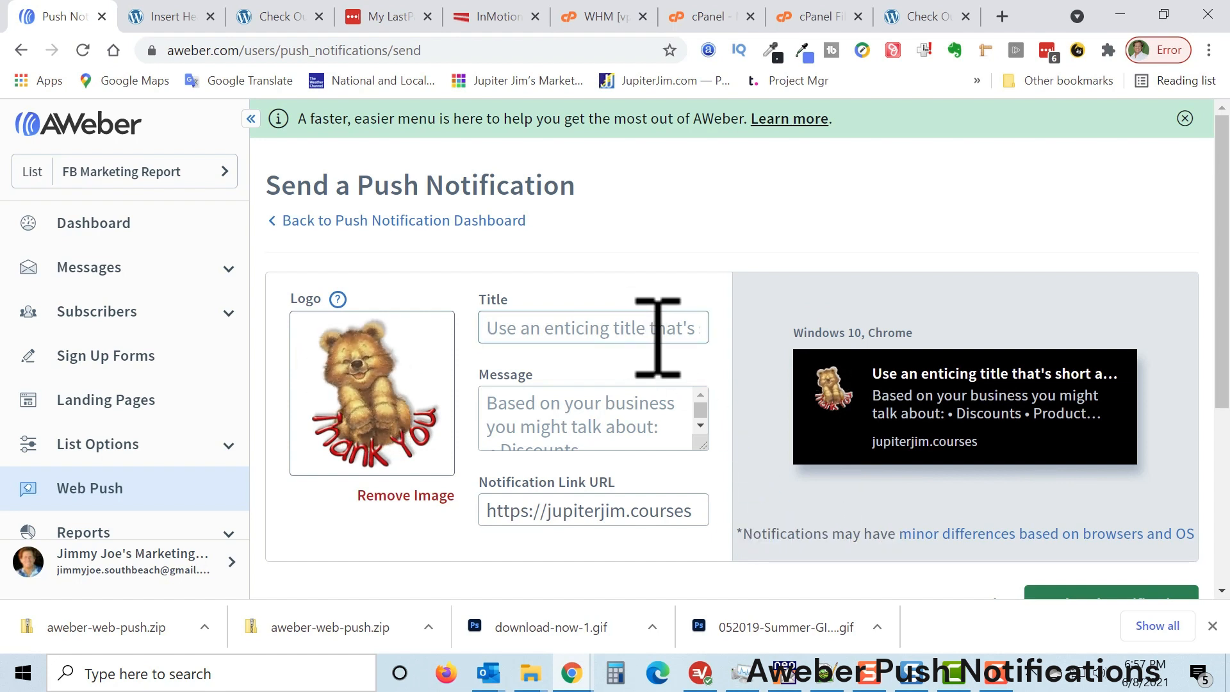
{"action": "type", "text": "My La"}
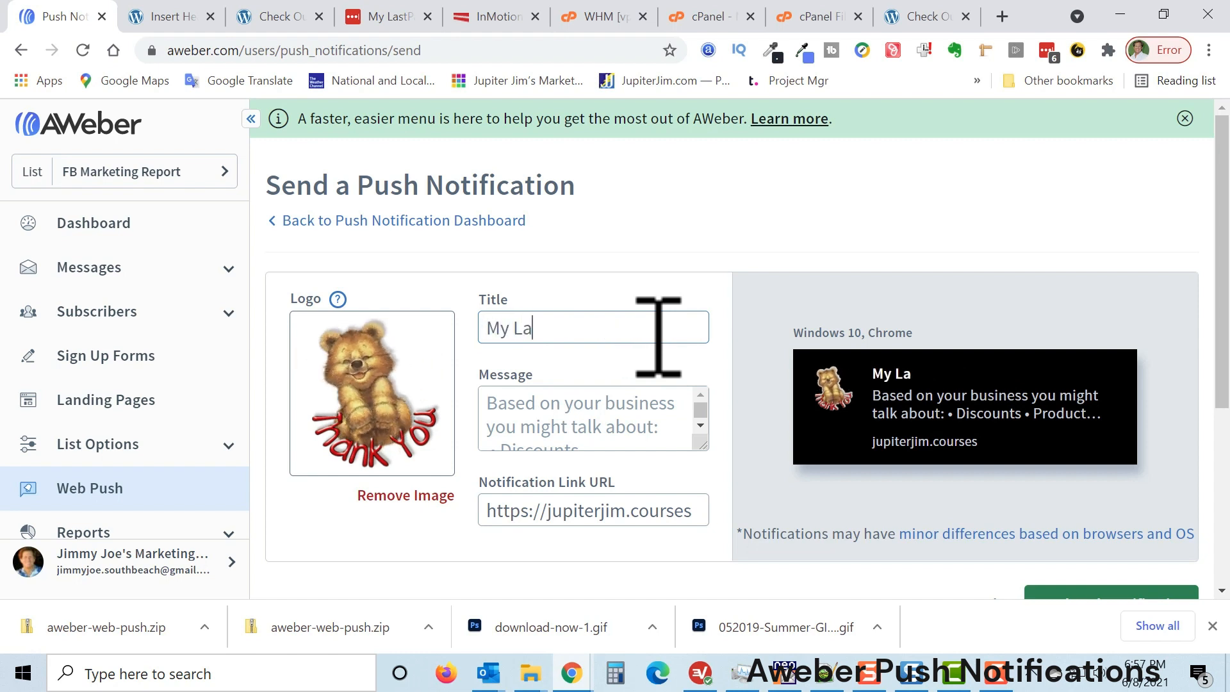
{"action": "type", "text": "test Prosuc"}
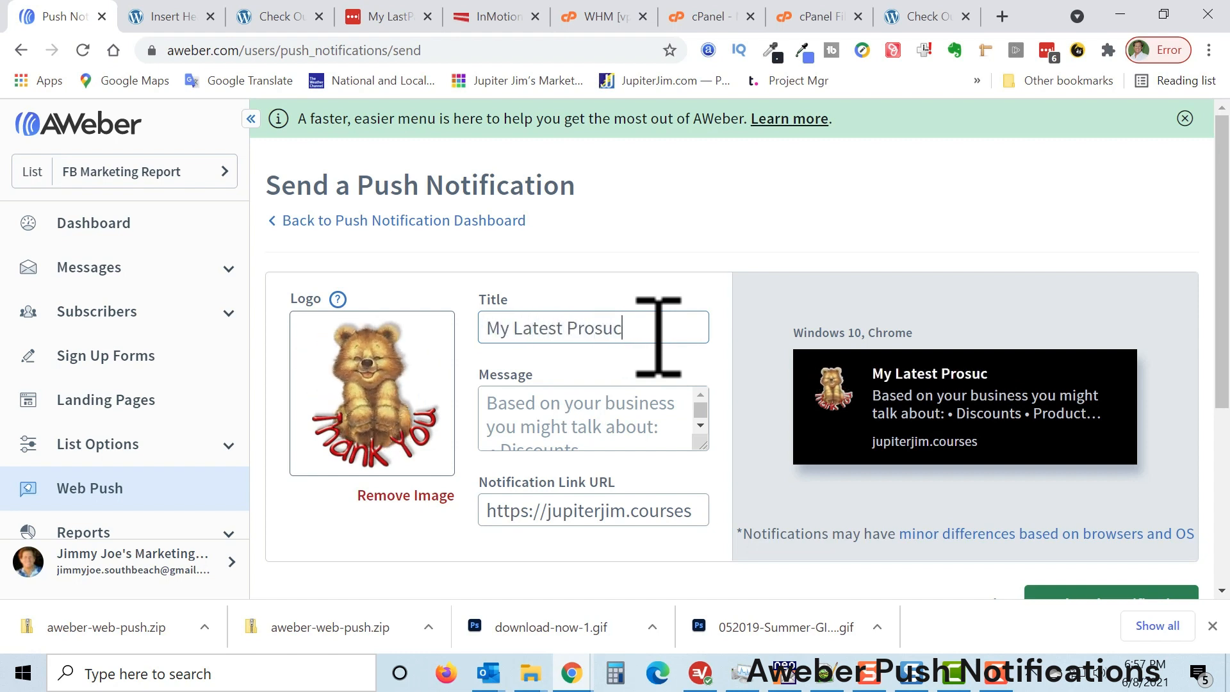
{"action": "key", "text": "BackSpace"}
{"action": "key", "text": "BackSpace"}
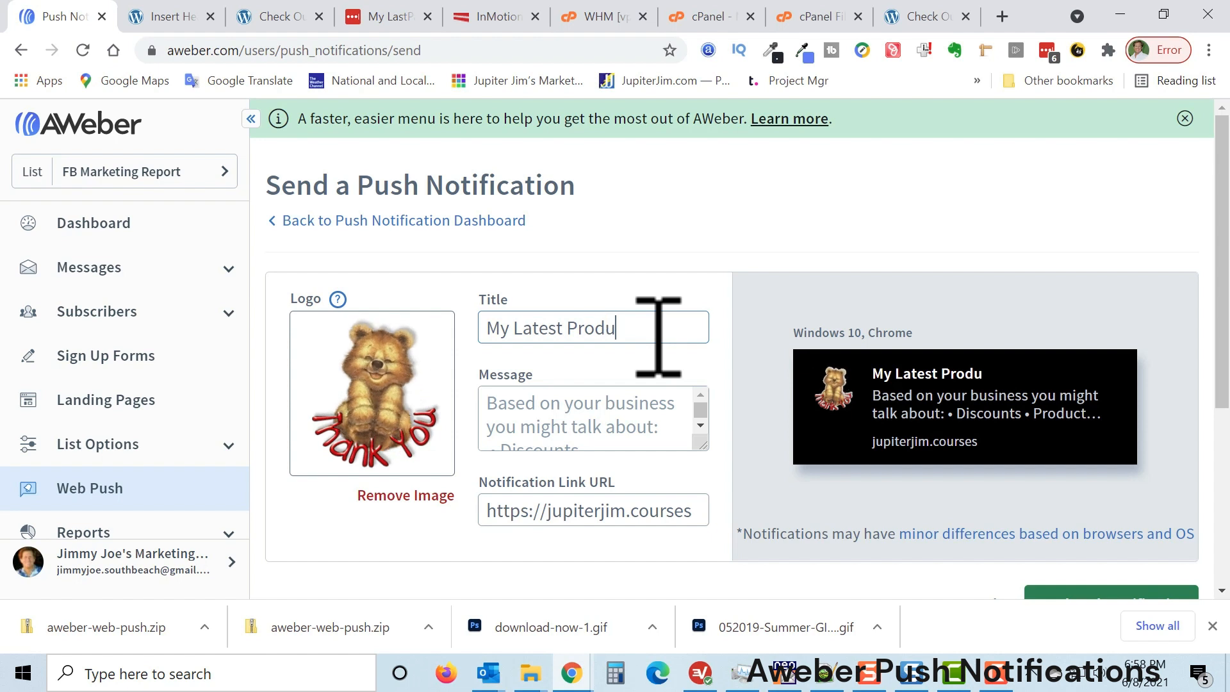
{"action": "type", "text": "duct Laun"}
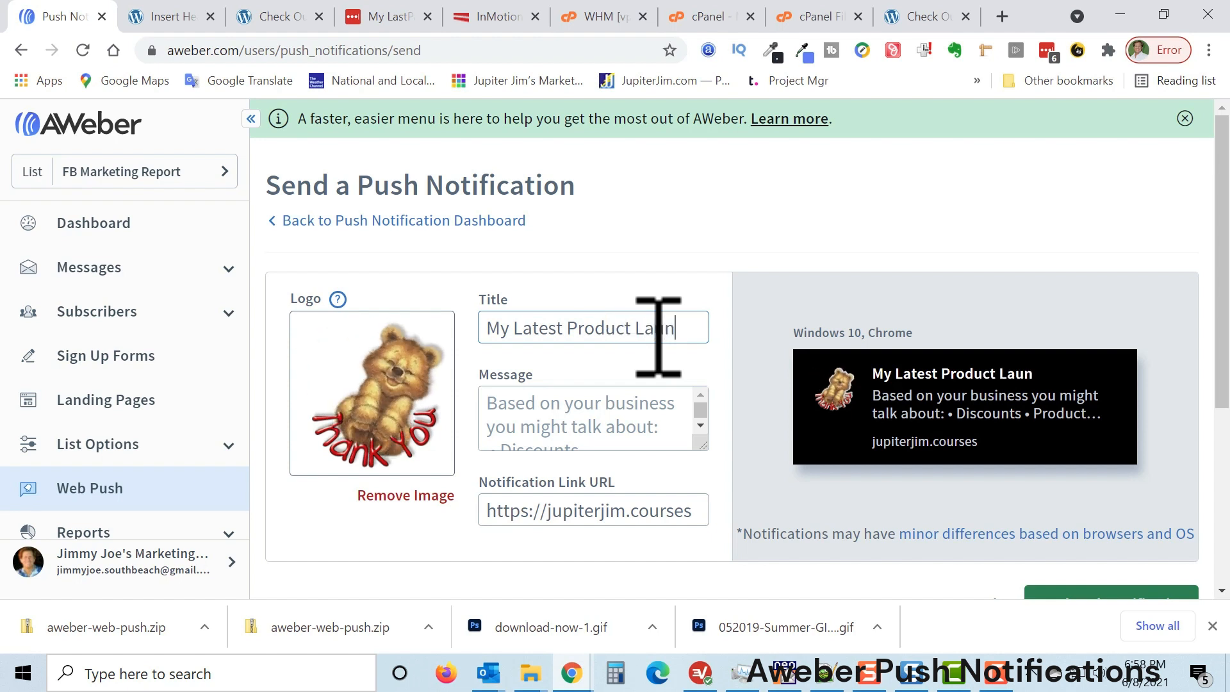
{"action": "type", "text": "ch"}
Write the push notification's message as "Click to Check out the AWeber Crash Course 2.0"
{"action": "left_click", "coordinate": [610, 407]}
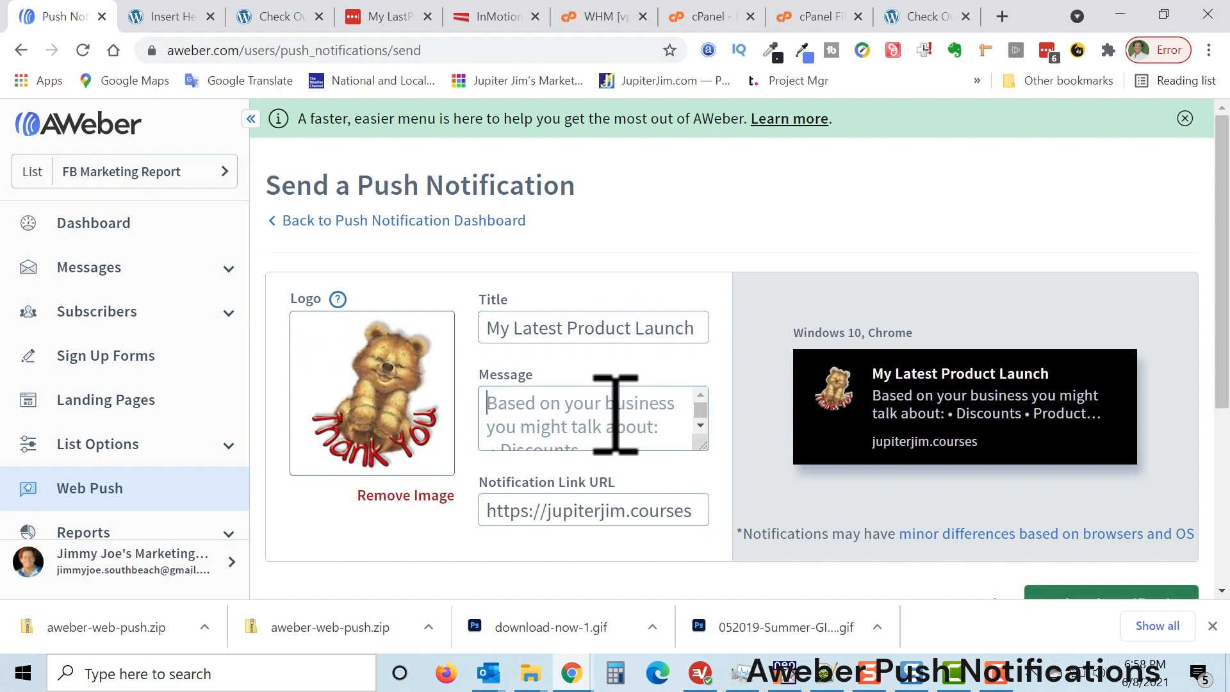
{"action": "type", "text": "Chek"}
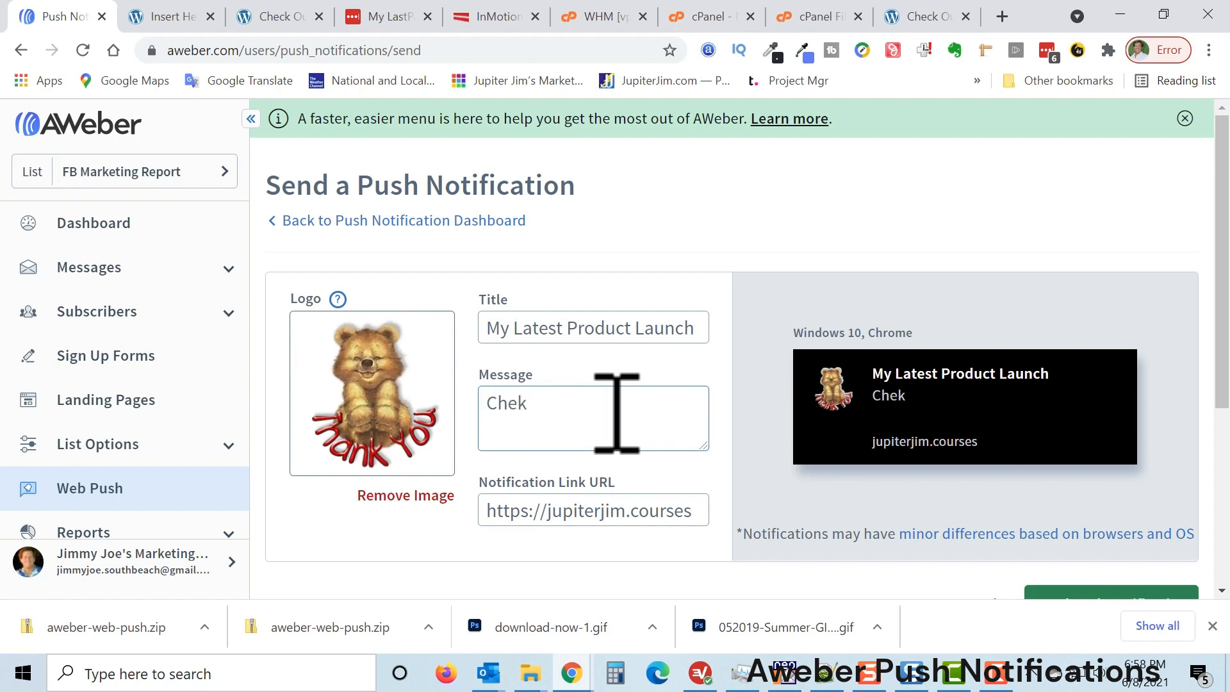
{"action": "key", "text": "BackSpace"}
{"action": "type", "text": "ck "}
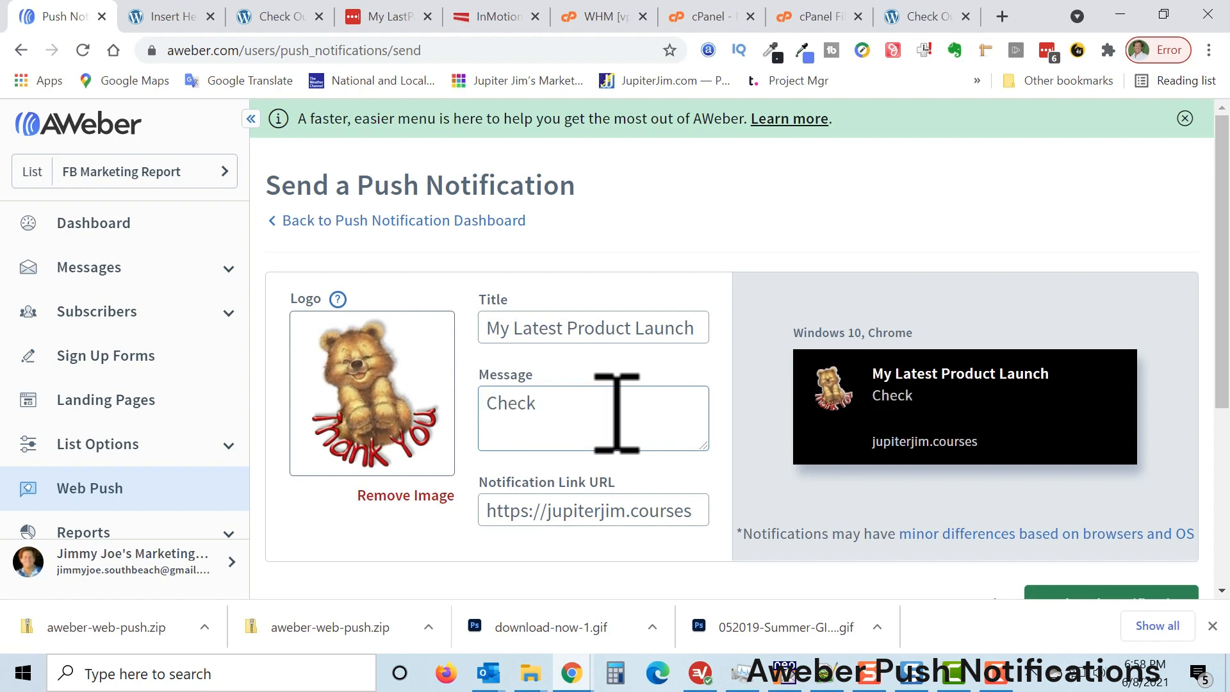
{"action": "type", "text": "out the A"}
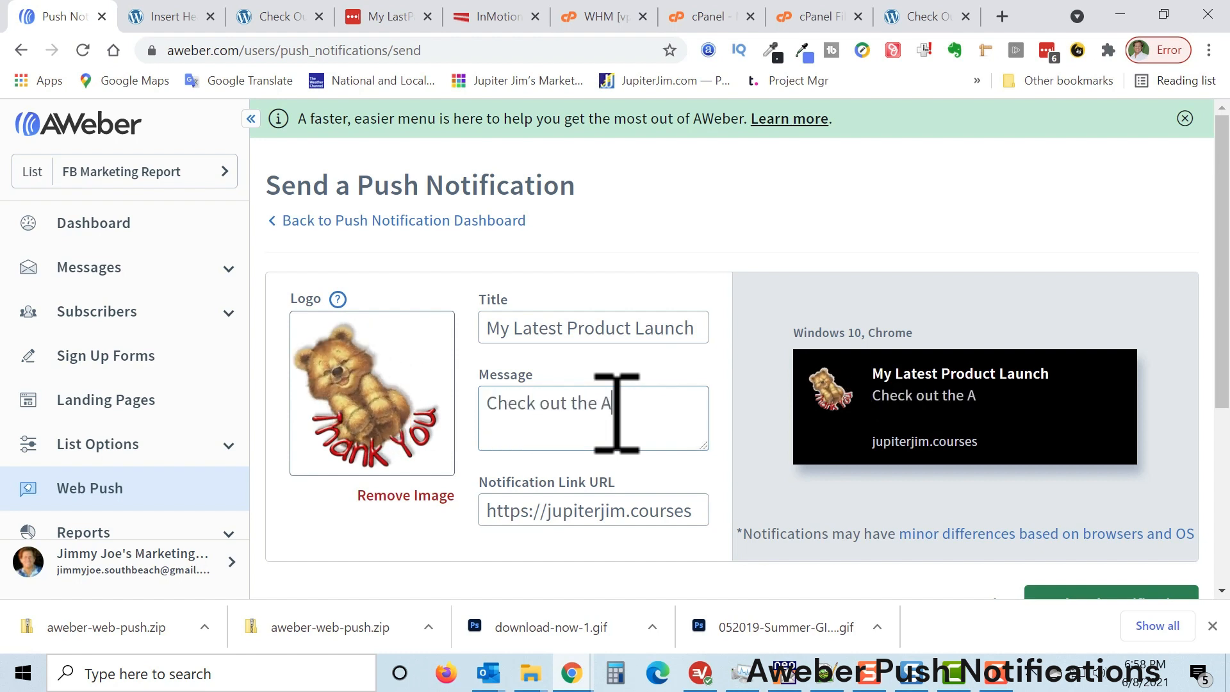
{"action": "type", "text": "Weber "}
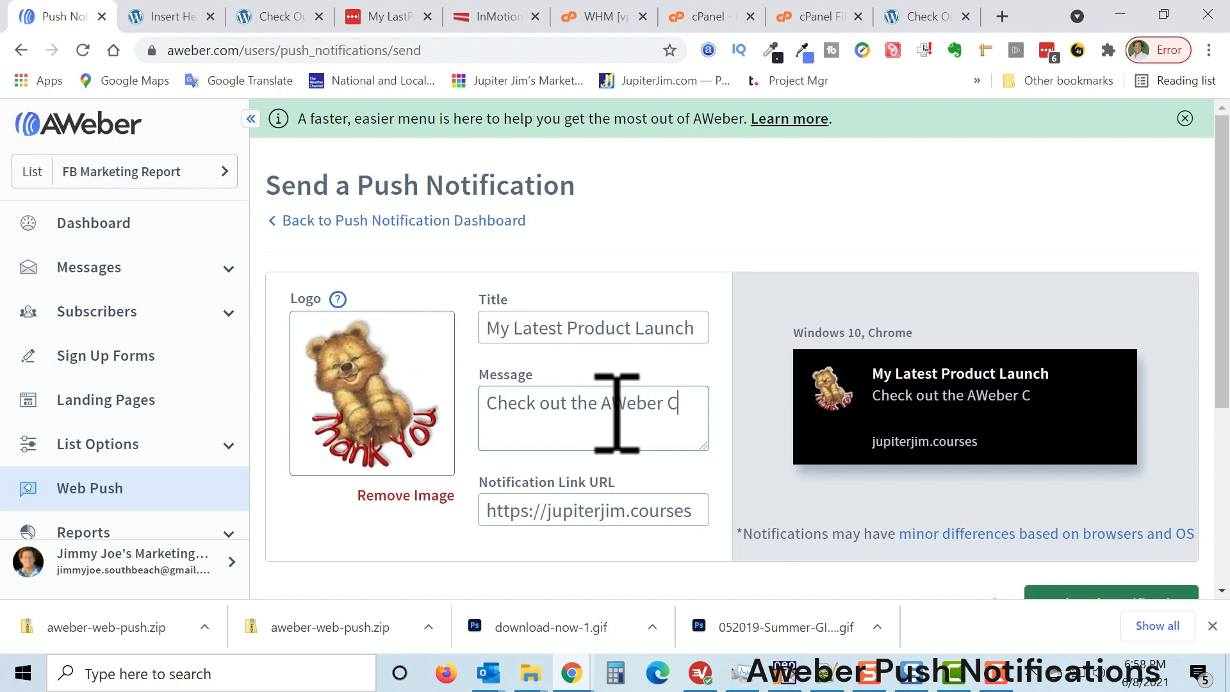
{"action": "type", "text": "Crash Coruse"}
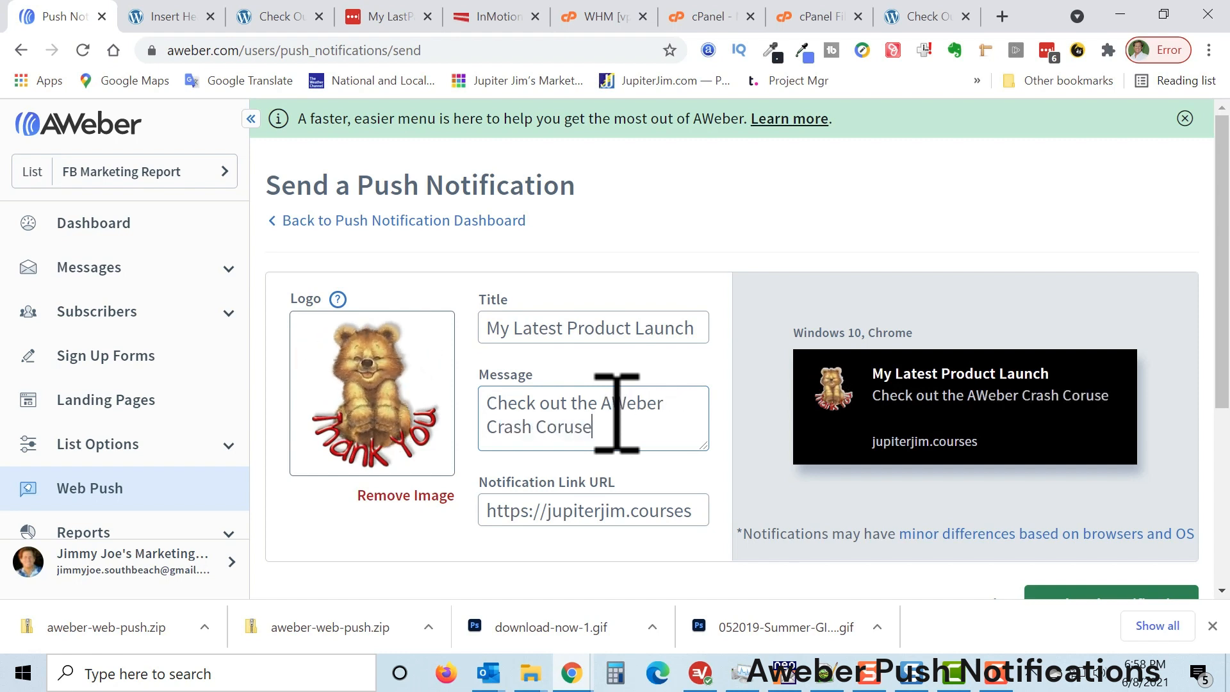
{"action": "key", "text": "BackSpace"}
{"action": "key", "text": "BackSpace"}
{"action": "key", "text": "BackSpace"}
{"action": "key", "text": "BackSpace"}
{"action": "type", "text": "urese"}
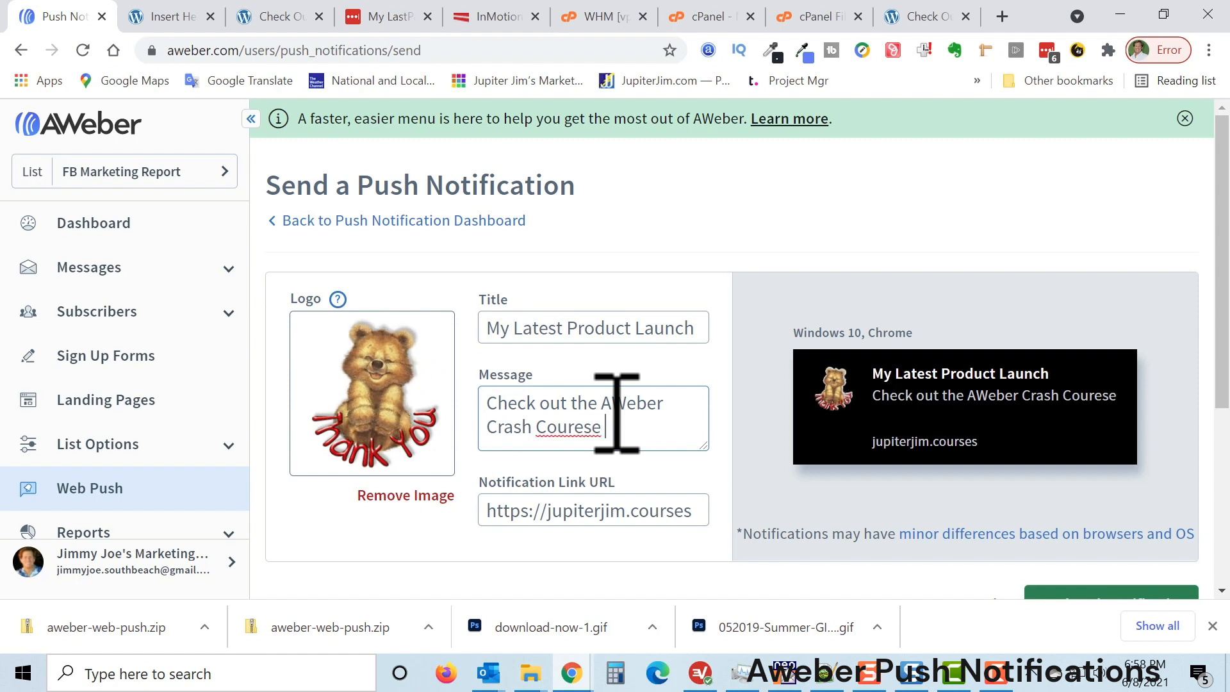
{"action": "key", "text": "BackSpace"}
{"action": "key", "text": "BackSpace"}
{"action": "key", "text": "BackSpace"}
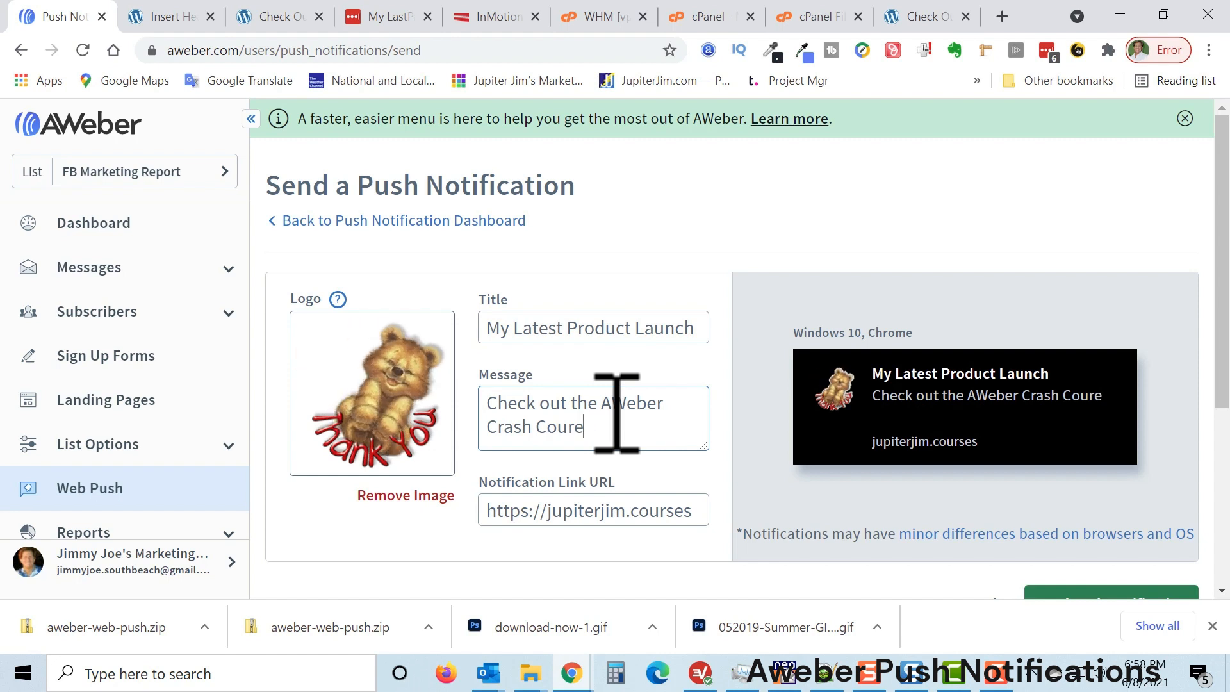
{"action": "type", "text": "e 2.0"}
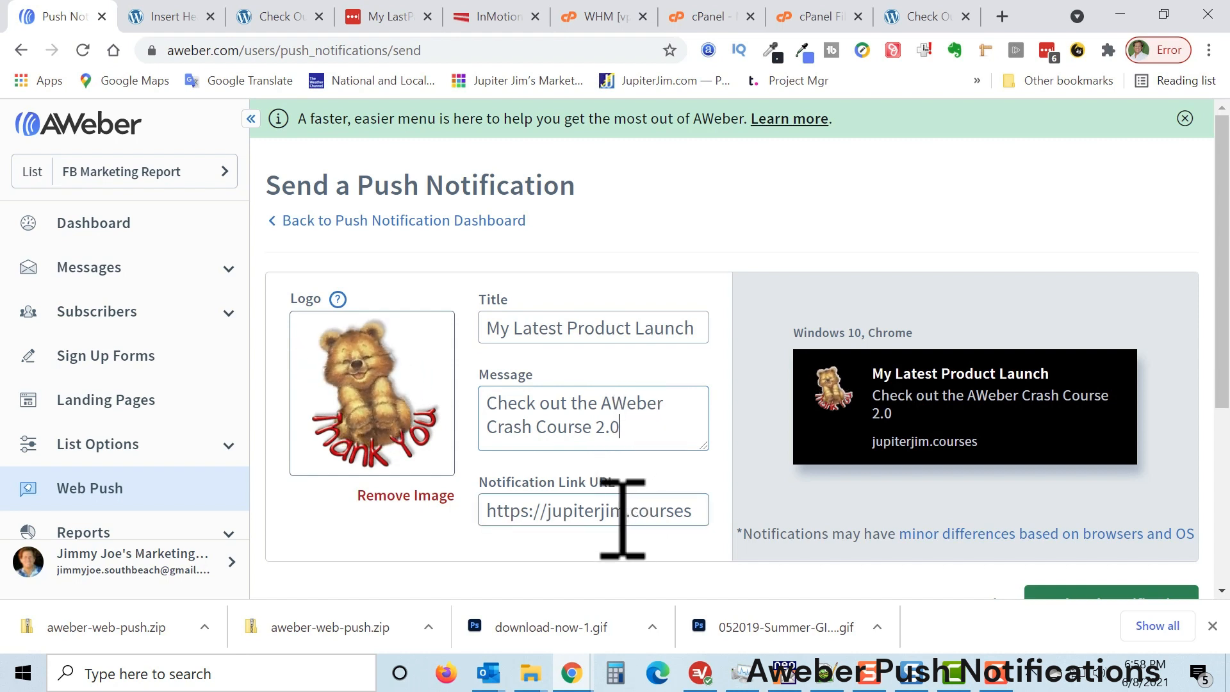
{"action": "left_click", "coordinate": [495, 407]}
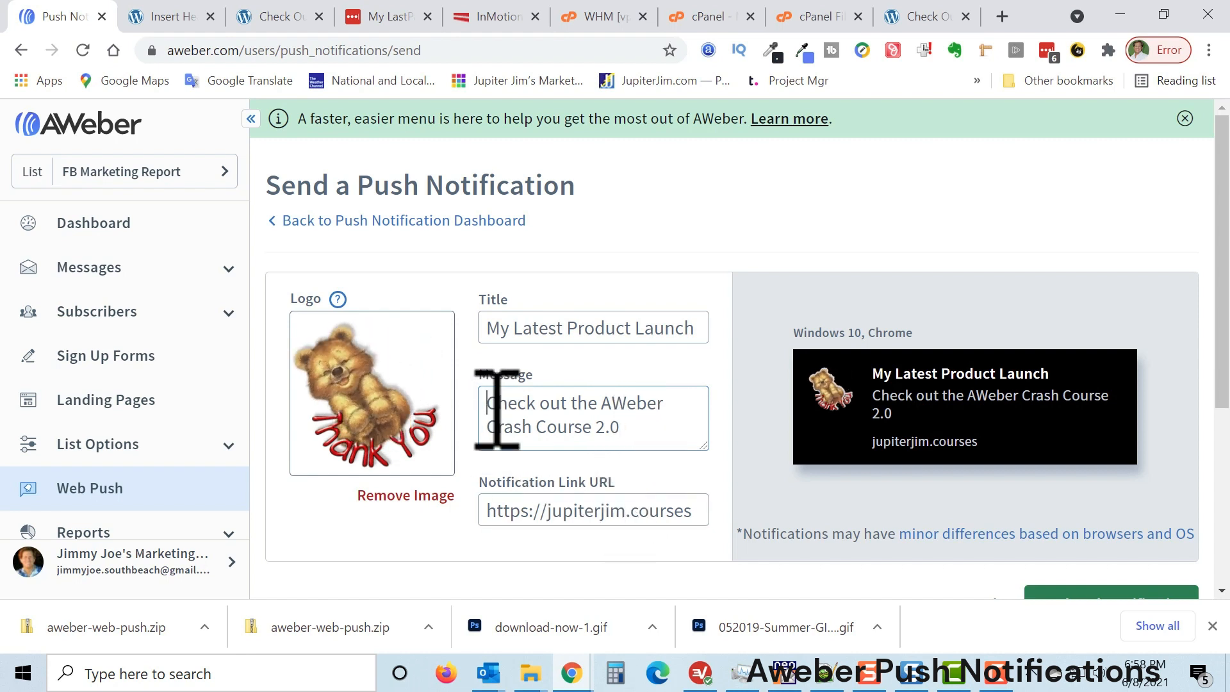
{"action": "type", "text": "Click to"}
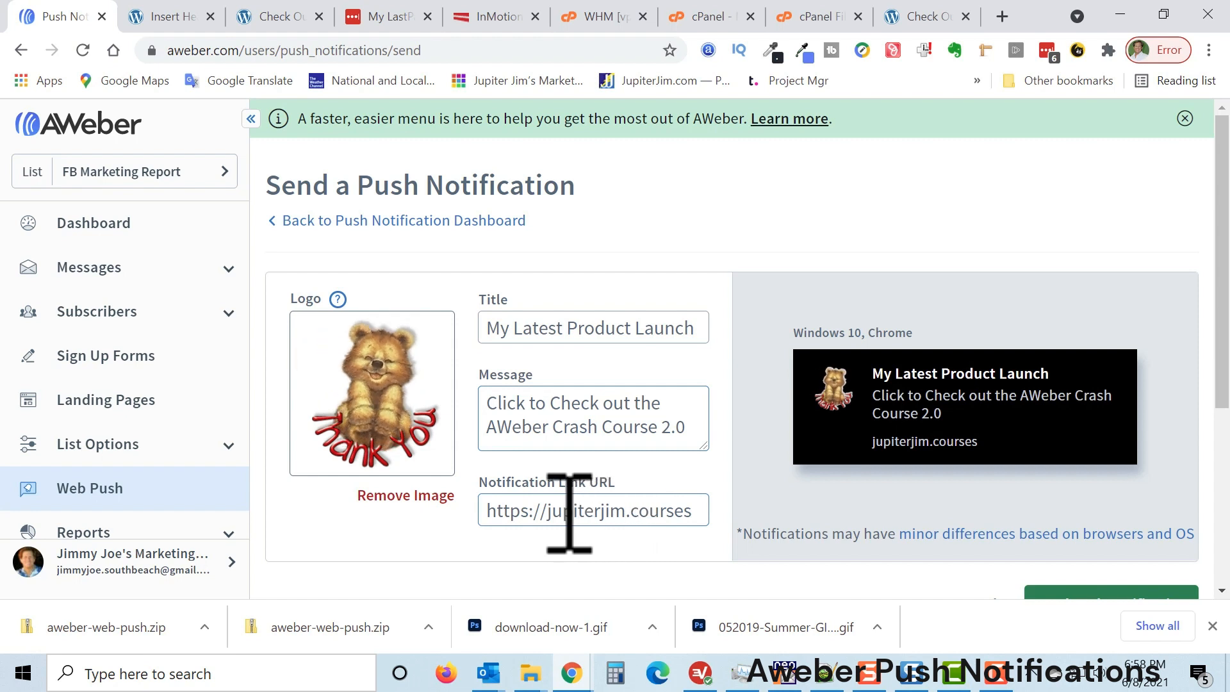
{"action": "left_click_drag", "start_coordinate": [550, 512], "coordinate": [694, 519]}
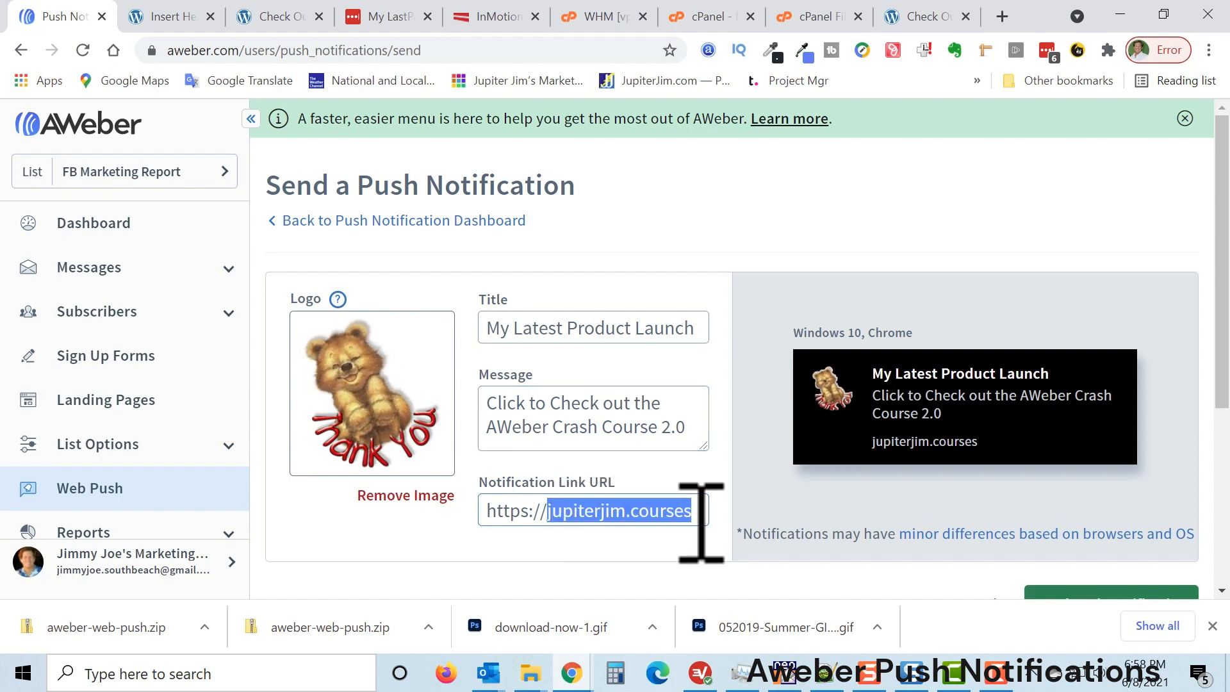
{"action": "left_click", "coordinate": [722, 192]}
{"action": "scroll", "coordinate": [1133, 325], "scroll_direction": "down", "scroll_amount": 3}
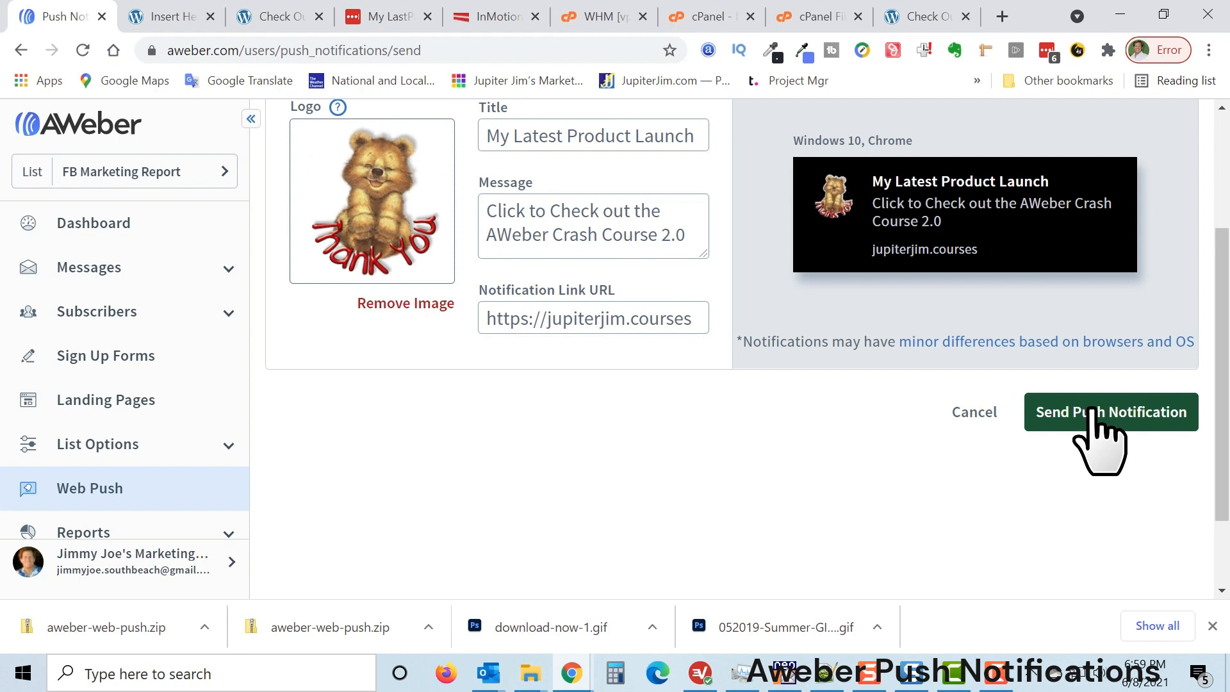
{"action": "left_click", "coordinate": [1100, 442]}
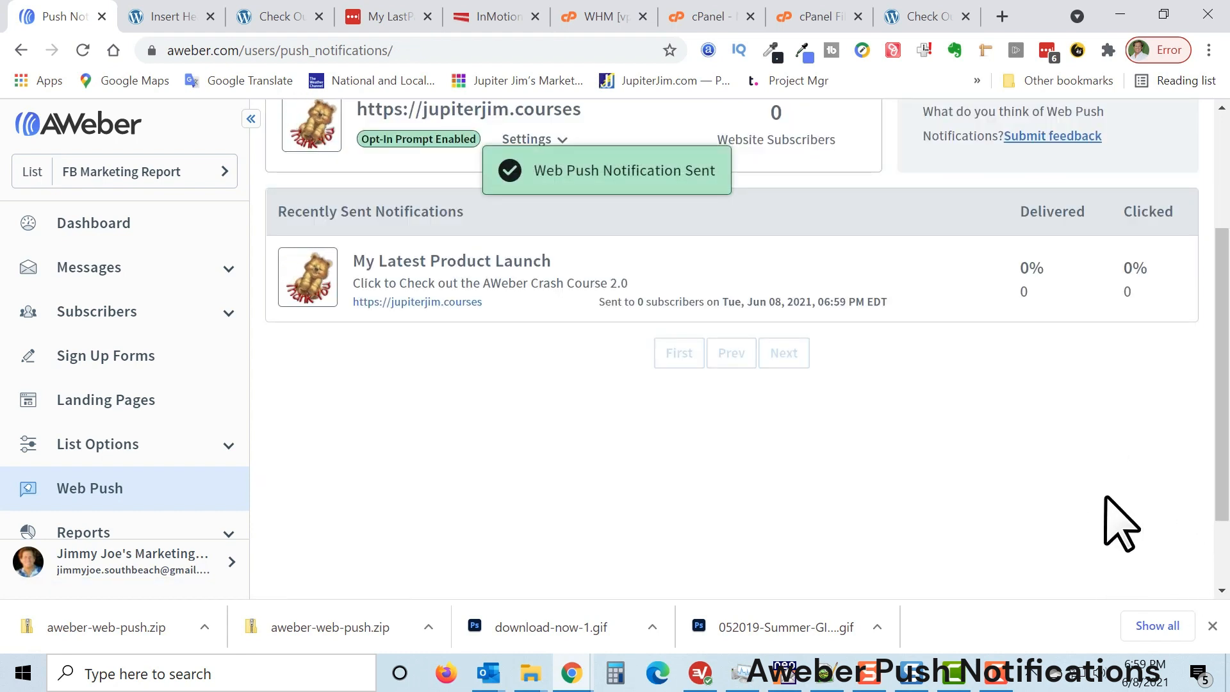
{"action": "left_click", "coordinate": [90, 488]}
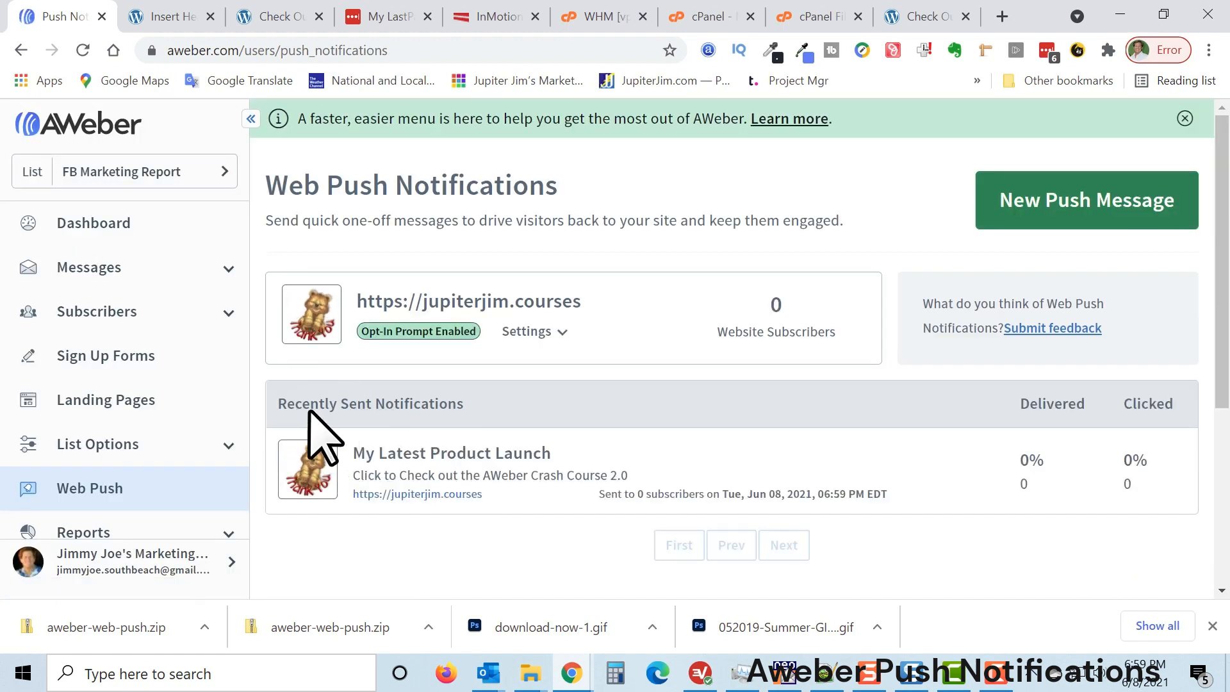
{"action": "left_click_drag", "start_coordinate": [325, 405], "coordinate": [457, 404]}
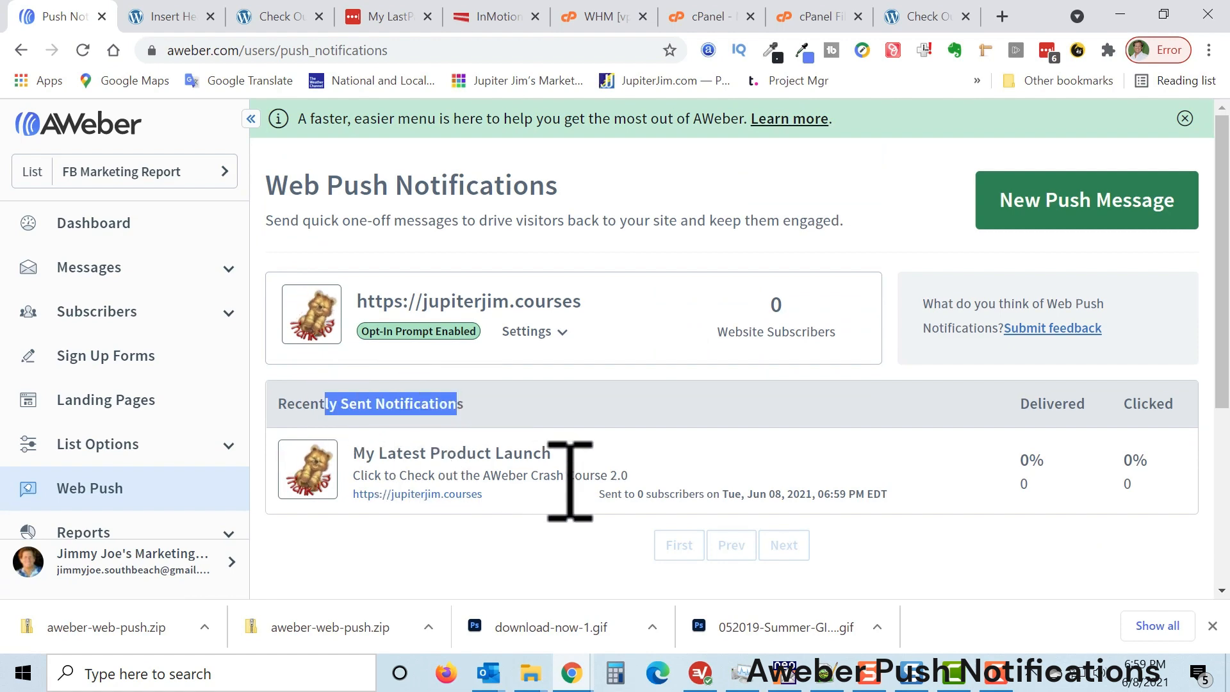